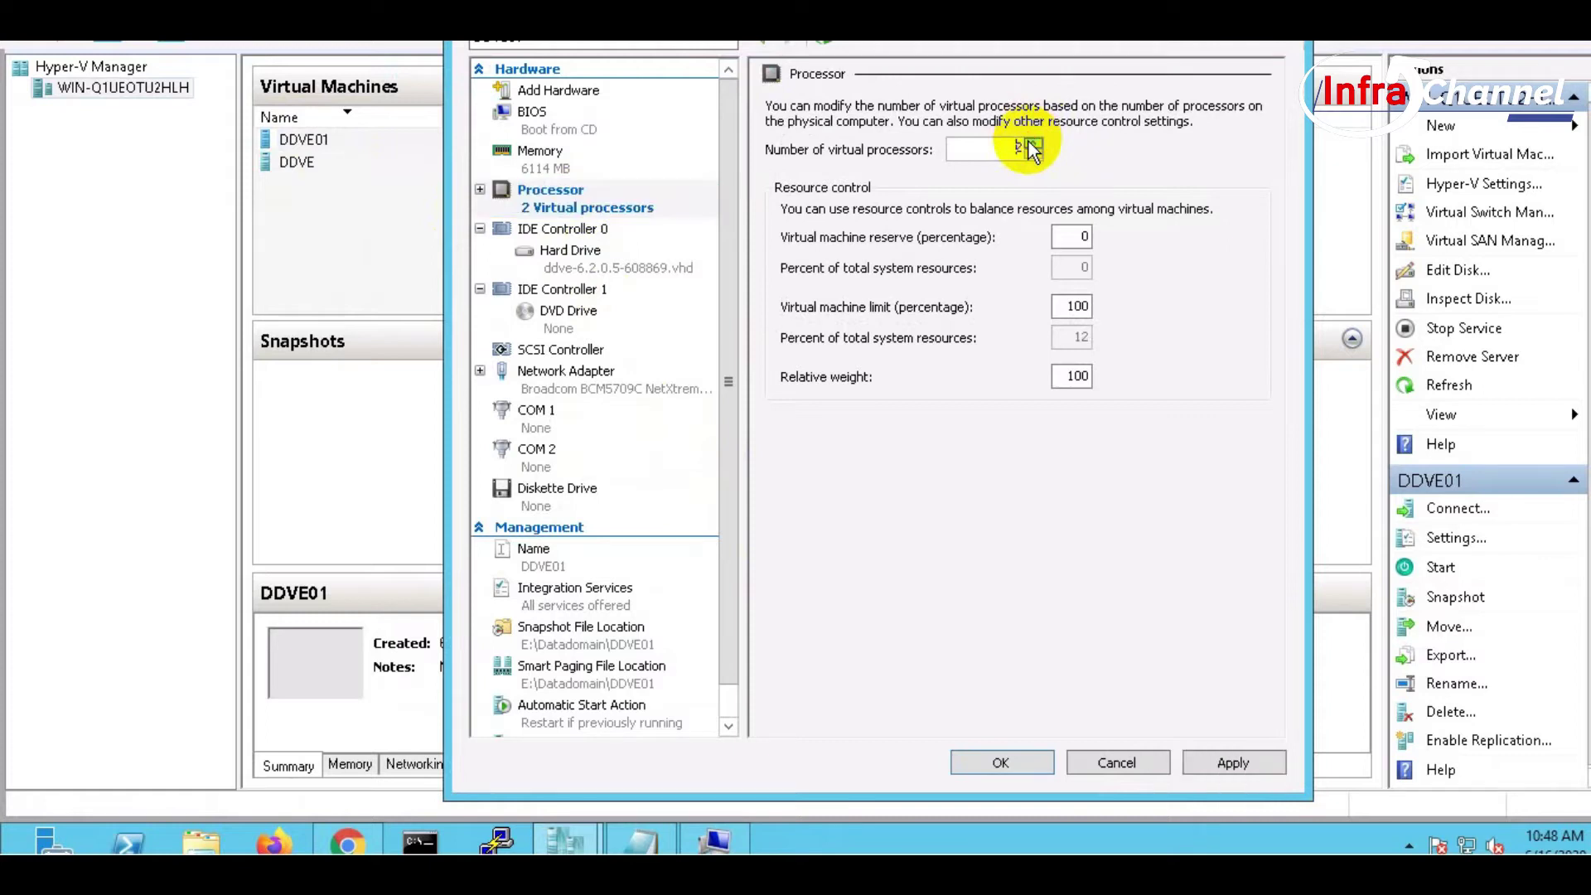
Step: Add a hard drive to the SCSI controller and begin a new virtual disk for it as dynamically expanding VHDX
{"action": "left_click", "coordinate": [629, 261]}
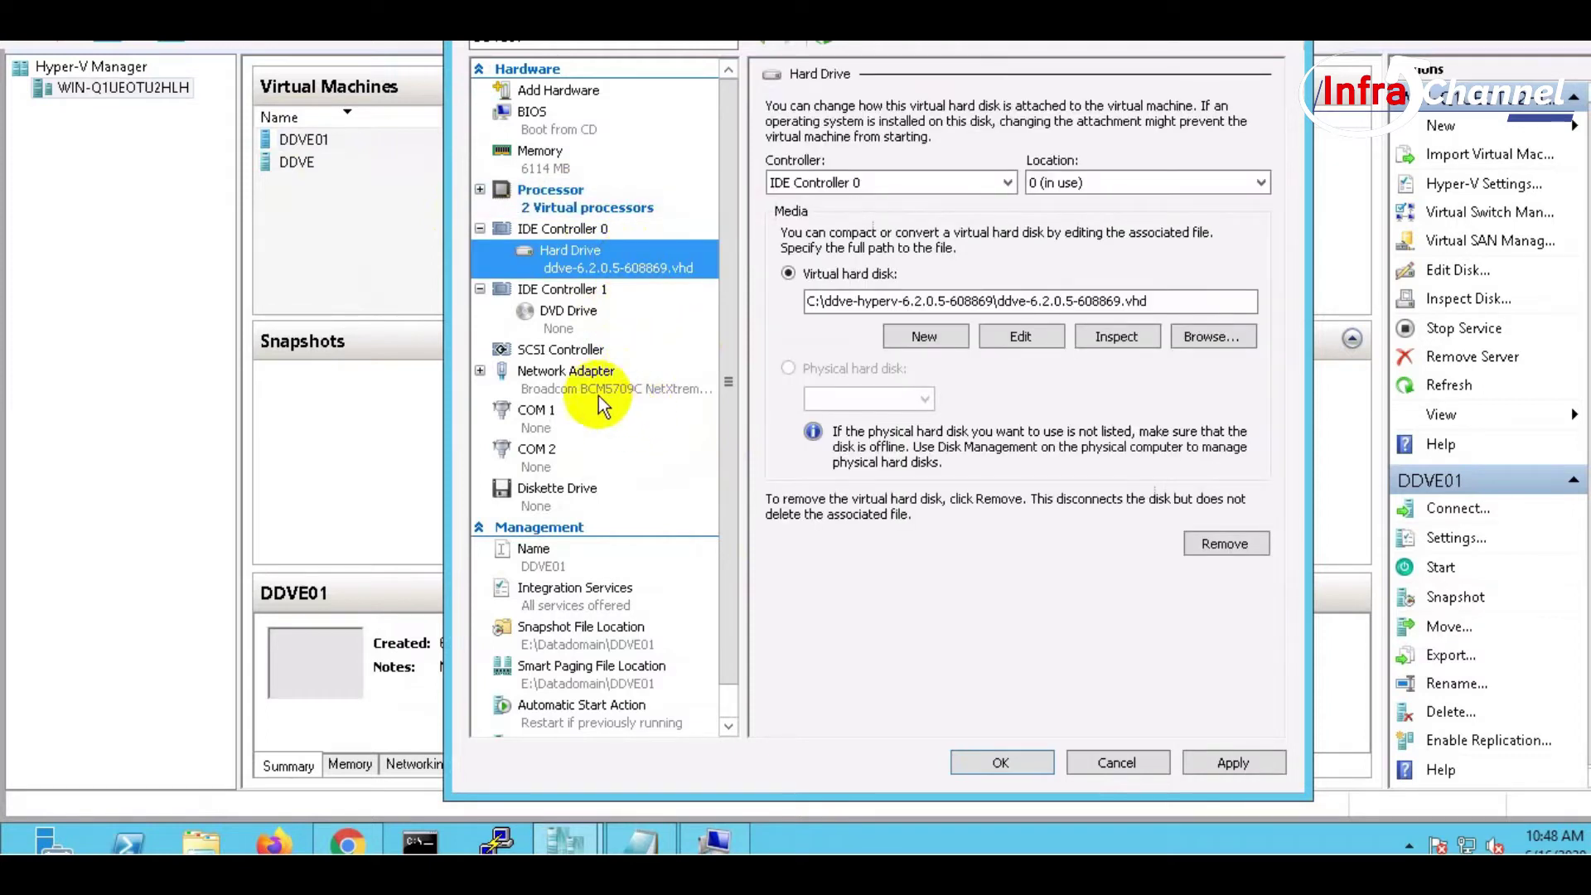
{"action": "left_click", "coordinate": [589, 348]}
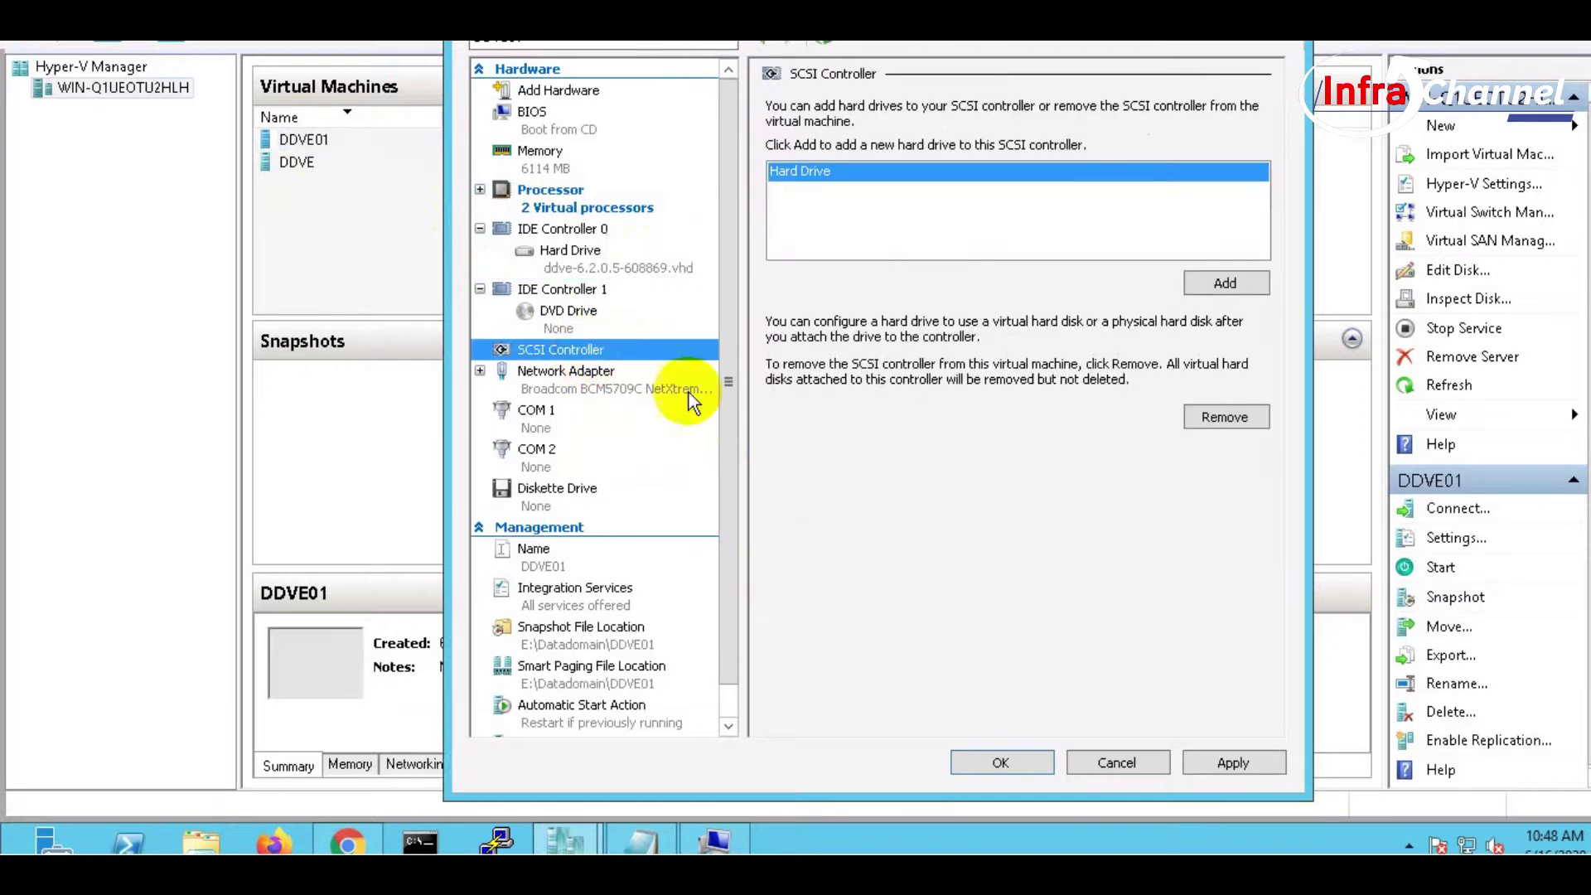
{"action": "left_click", "coordinate": [1220, 284]}
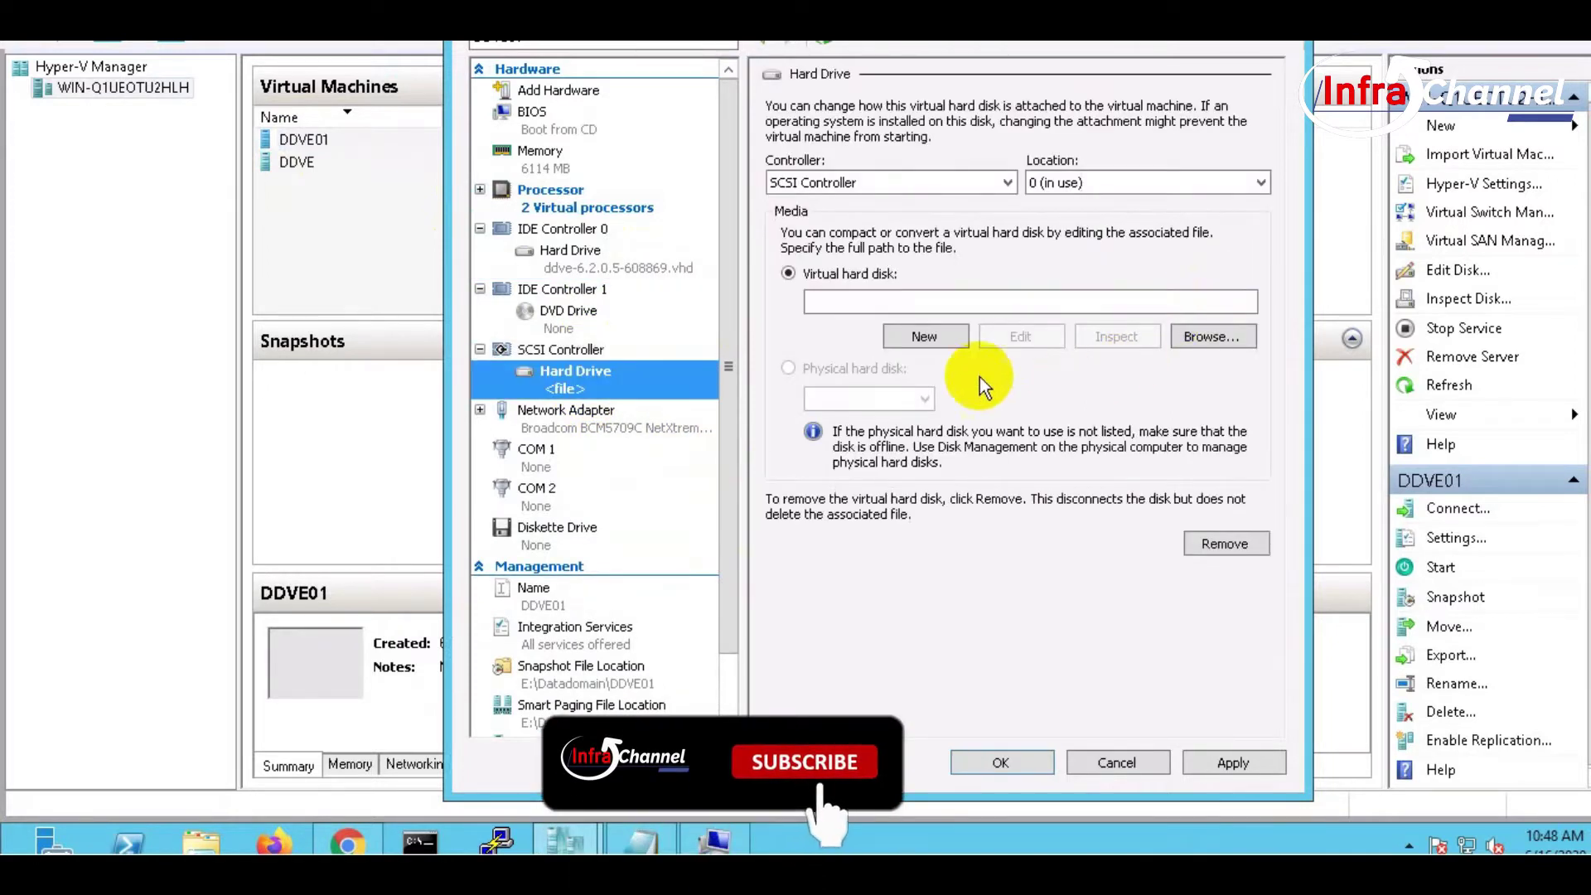
{"action": "left_click", "coordinate": [917, 341]}
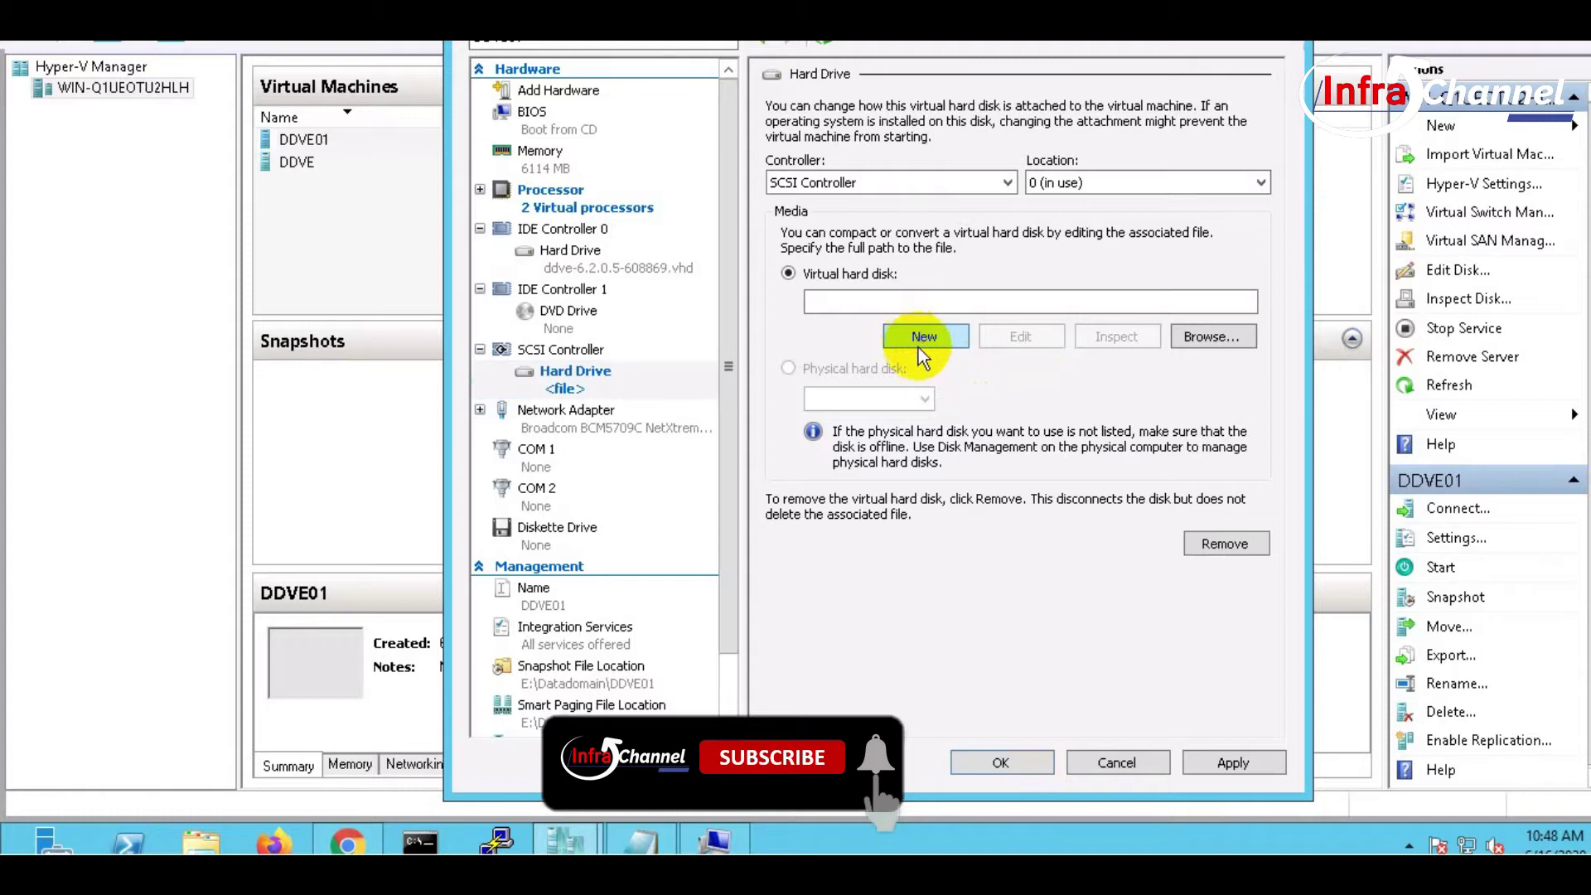
{"action": "left_click", "coordinate": [1036, 669]}
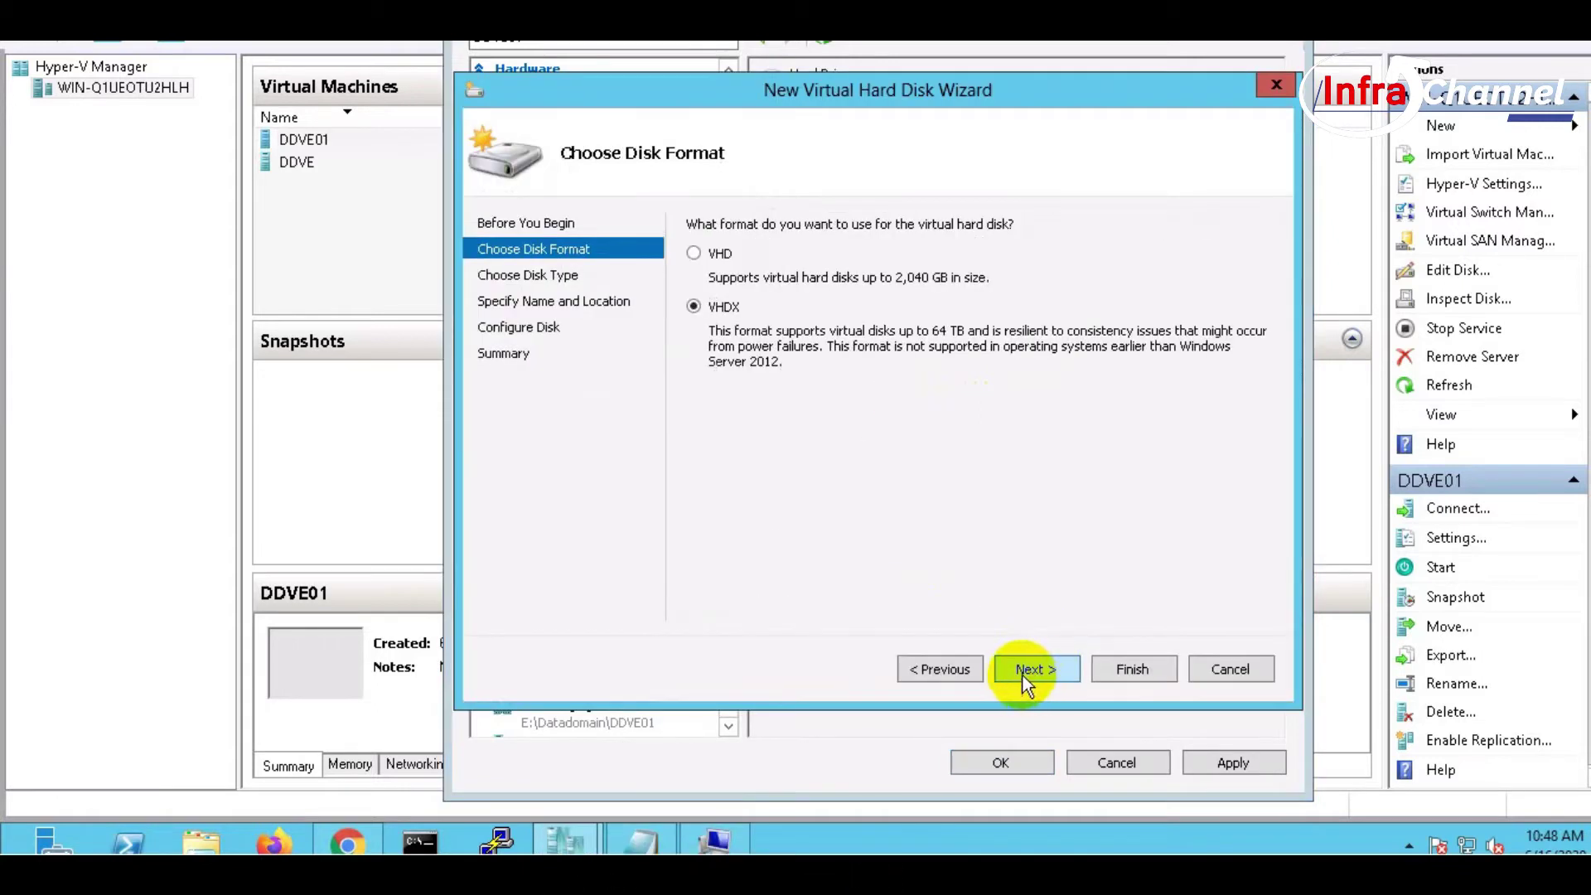
{"action": "left_click", "coordinate": [1033, 669]}
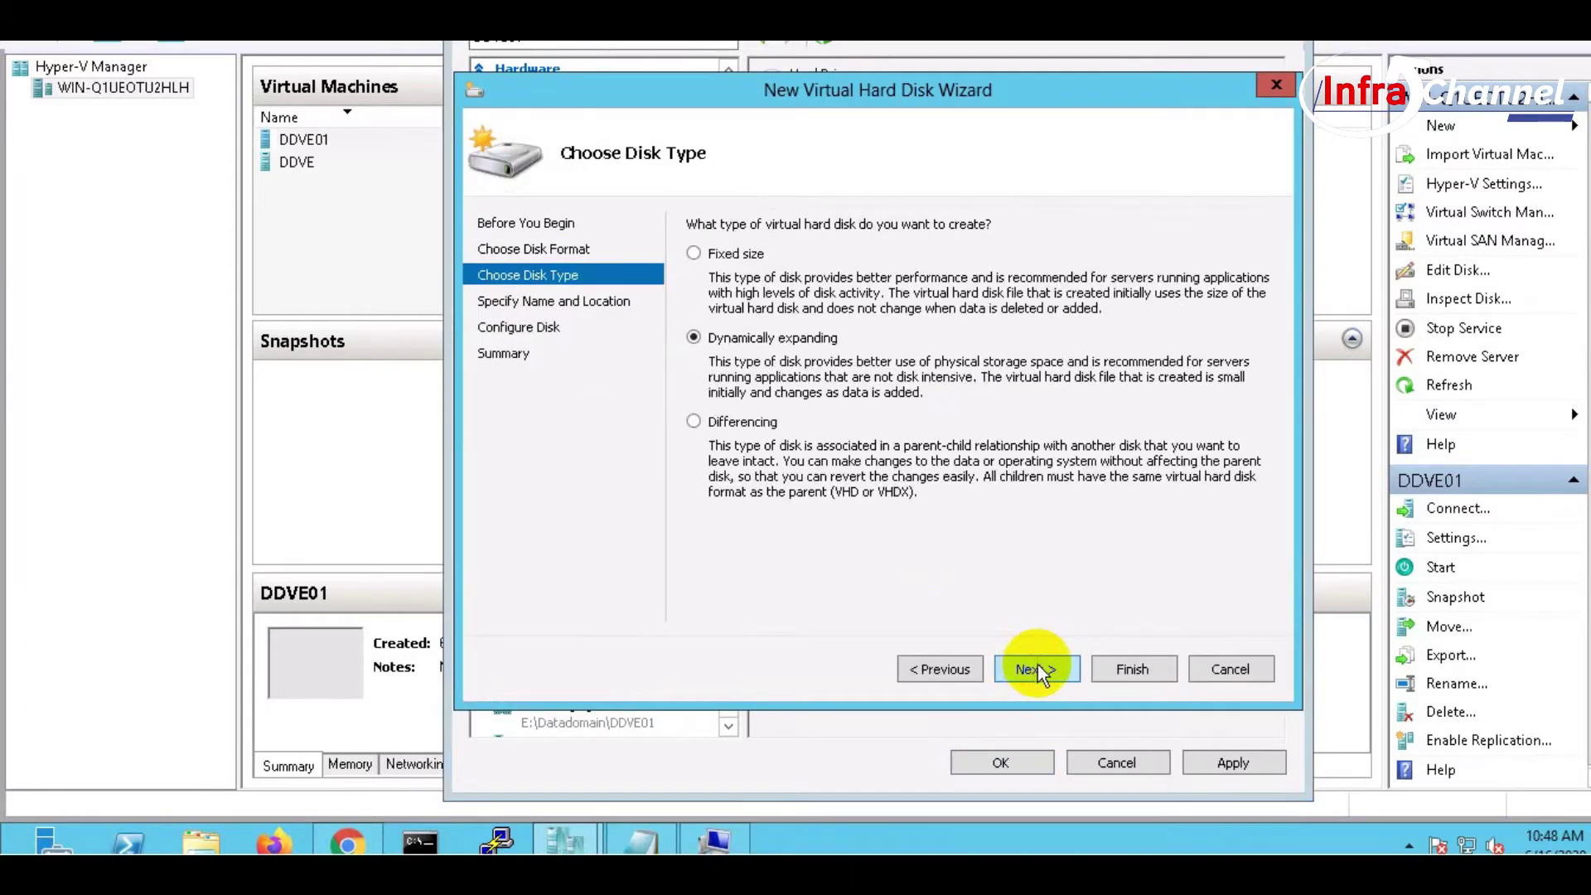
{"action": "left_click", "coordinate": [1037, 668]}
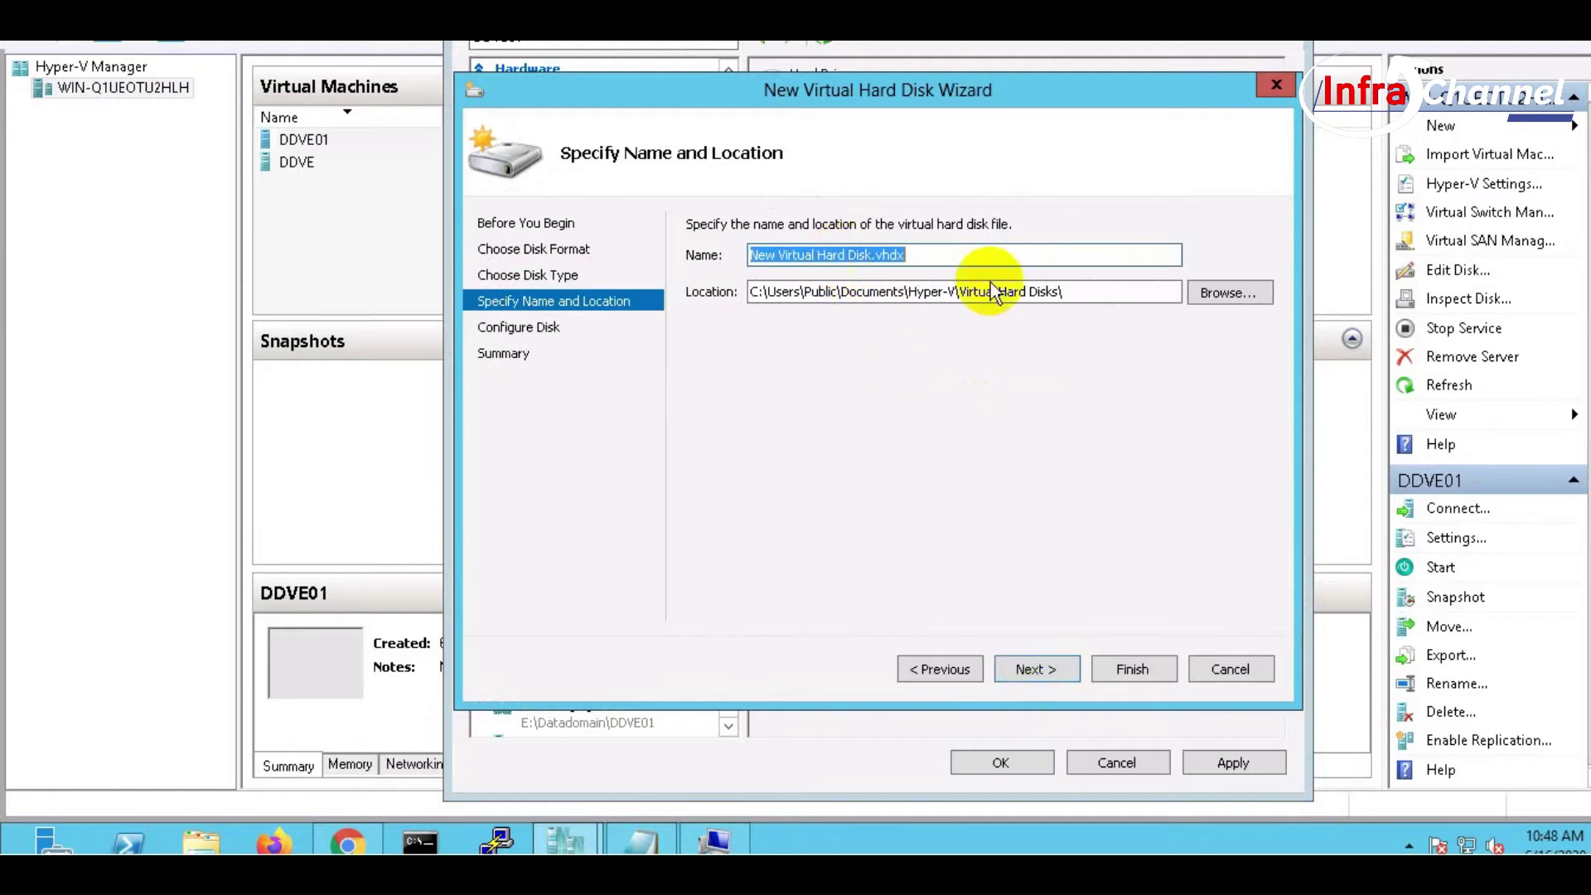
Step: Name the new virtual hard disk file DDVENVRAM.vhdx
{"action": "left_click", "coordinate": [868, 256]}
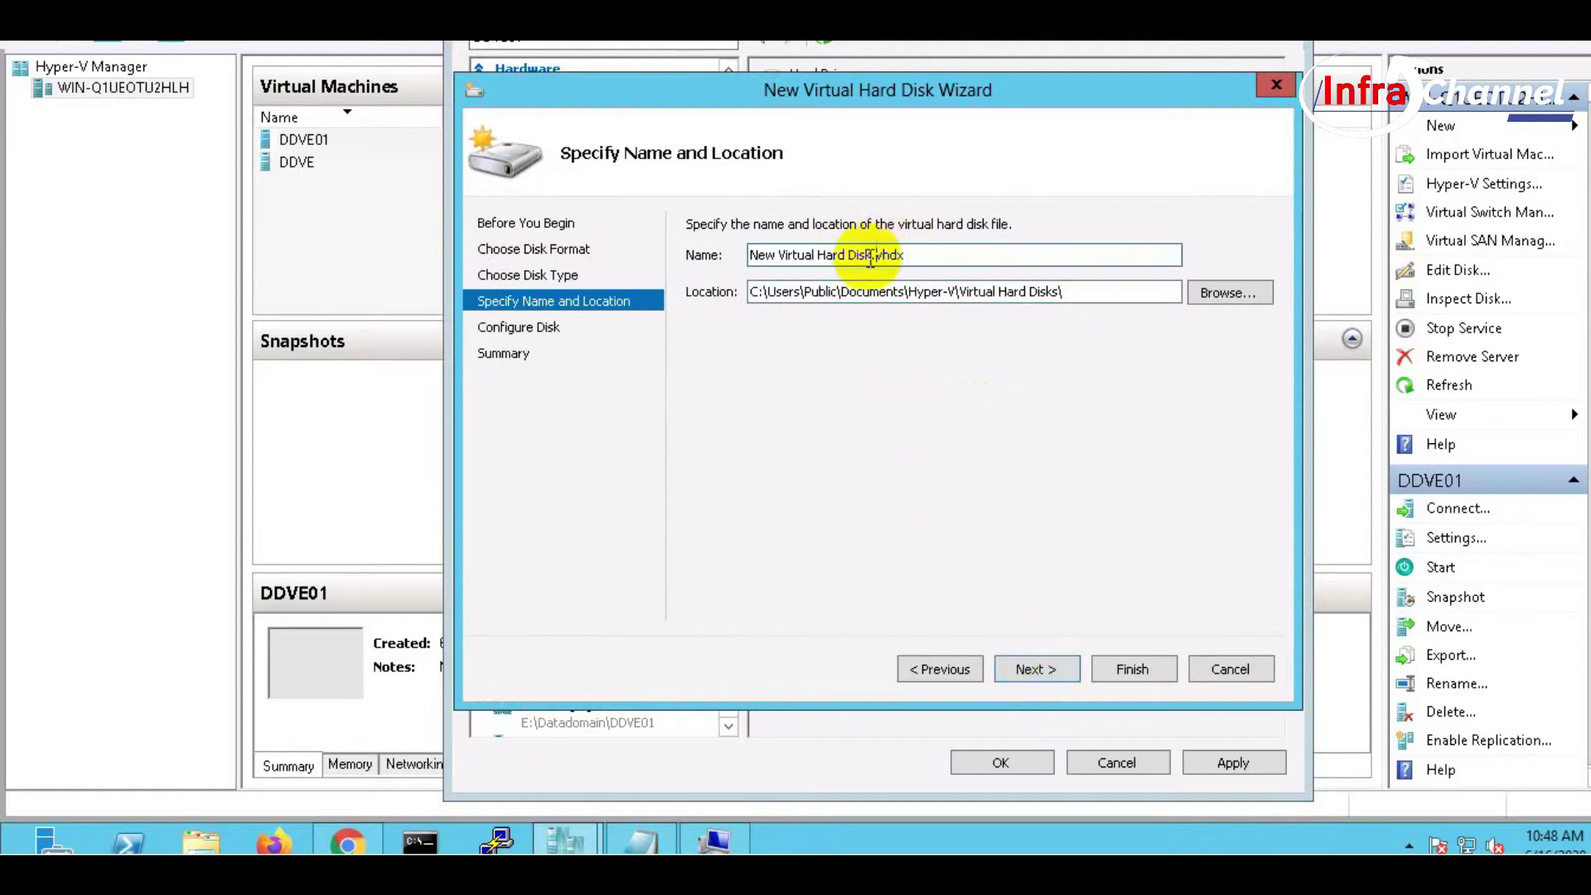
{"action": "left_click_drag", "start_coordinate": [867, 256], "coordinate": [719, 256]}
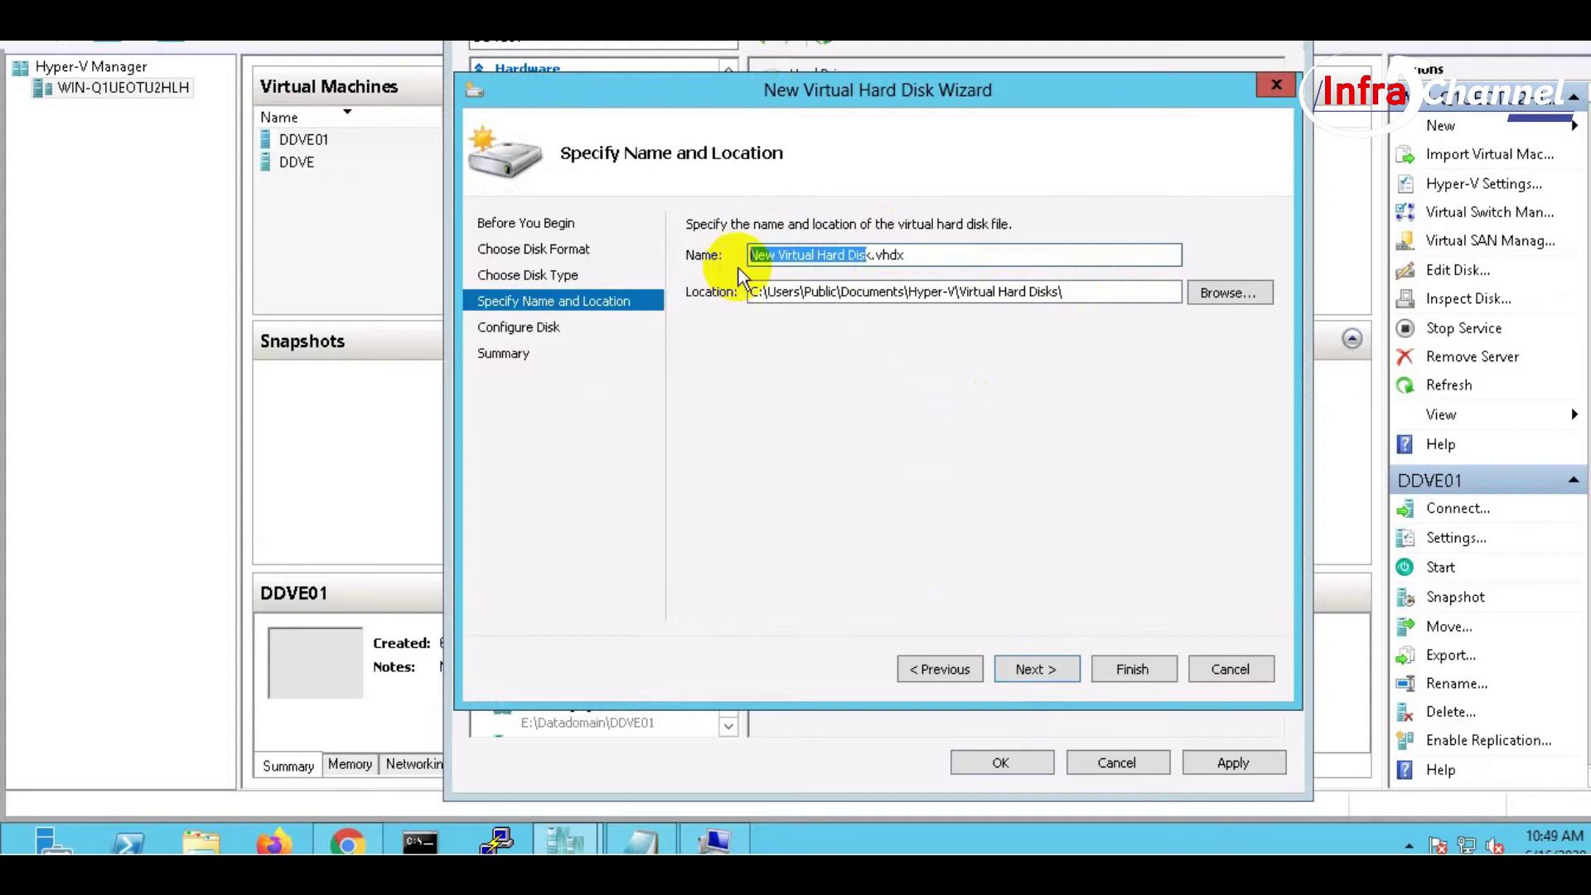
{"action": "key", "text": "BackSpace"}
{"action": "key", "text": "BackSpace"}
{"action": "type", "text": "DDVE"}
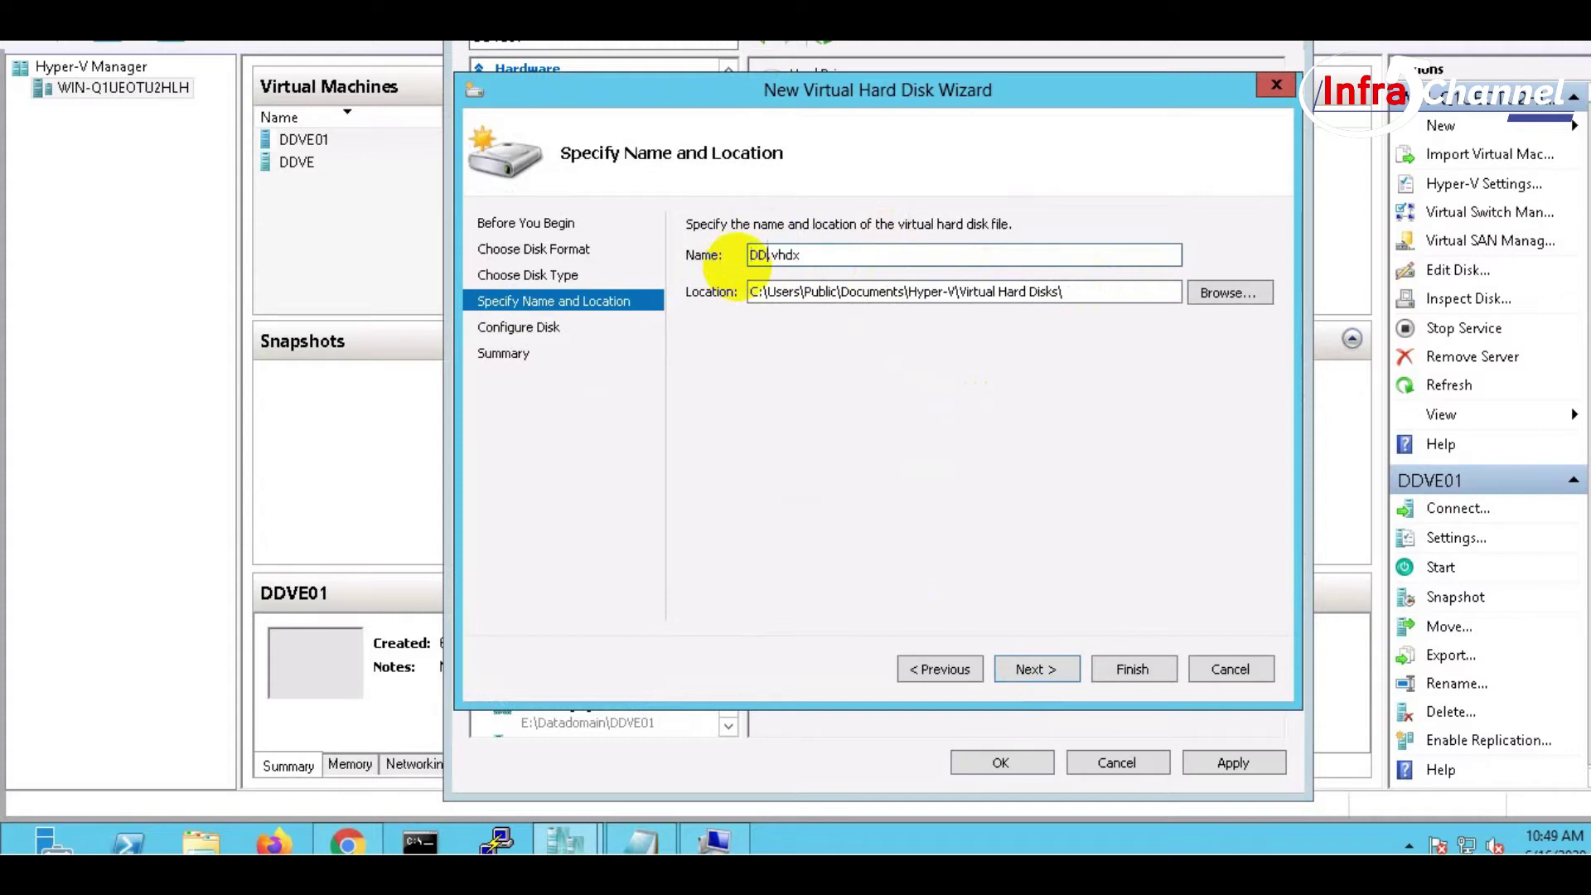
{"action": "type", "text": "NVRAM"}
Step: Set the storage location of the DDVENVRAM disk to the E:\Datadomain folder
{"action": "left_click", "coordinate": [1228, 298]}
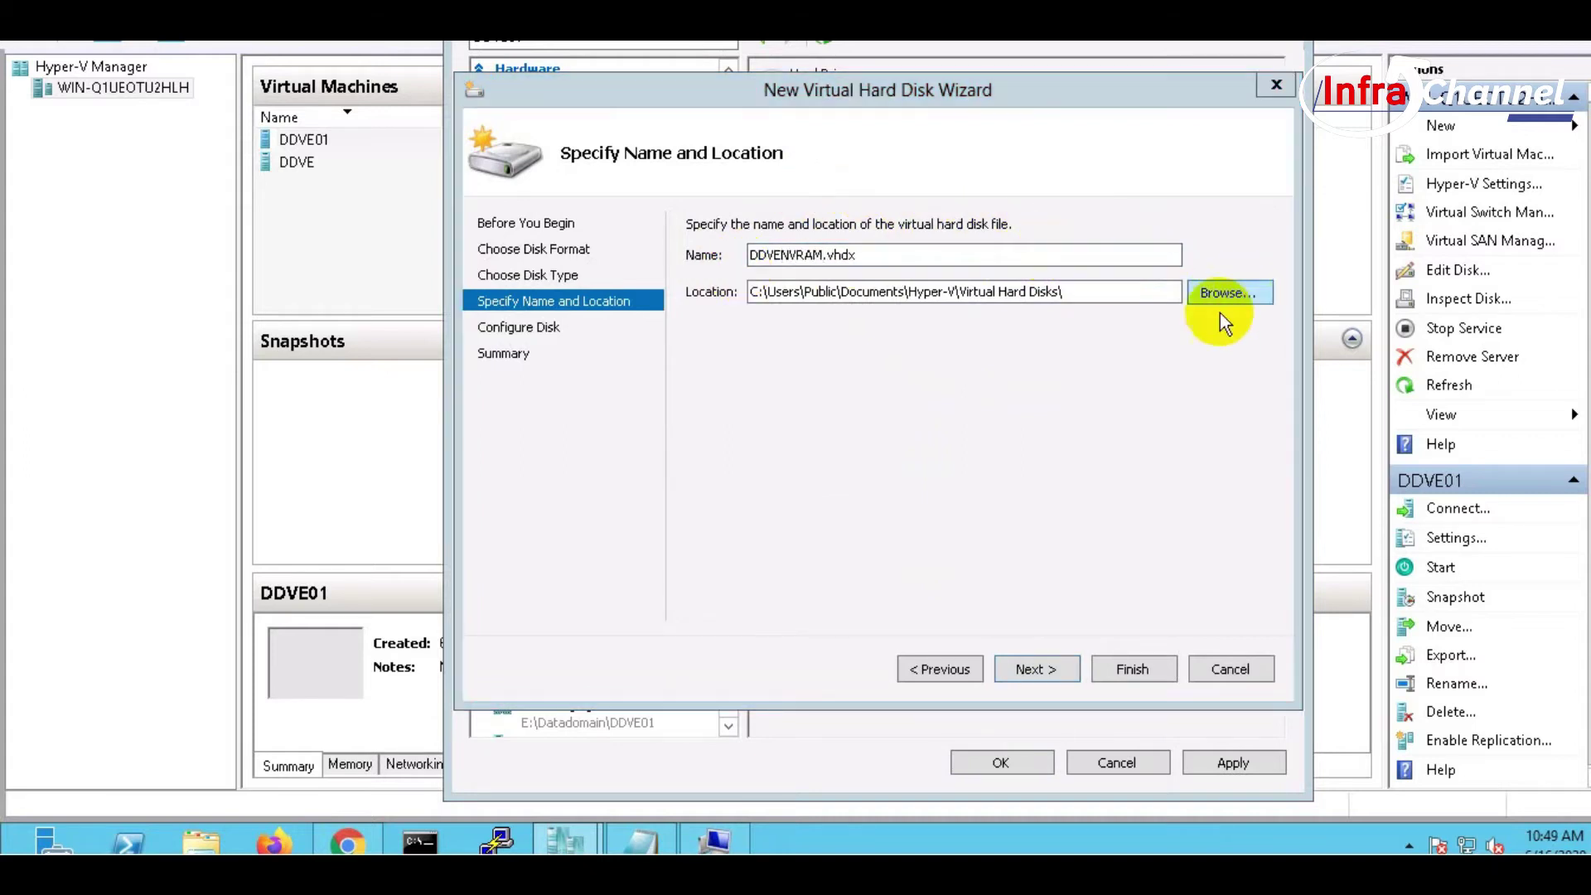
{"action": "scroll", "coordinate": [647, 420], "scroll_direction": "down", "scroll_amount": 2}
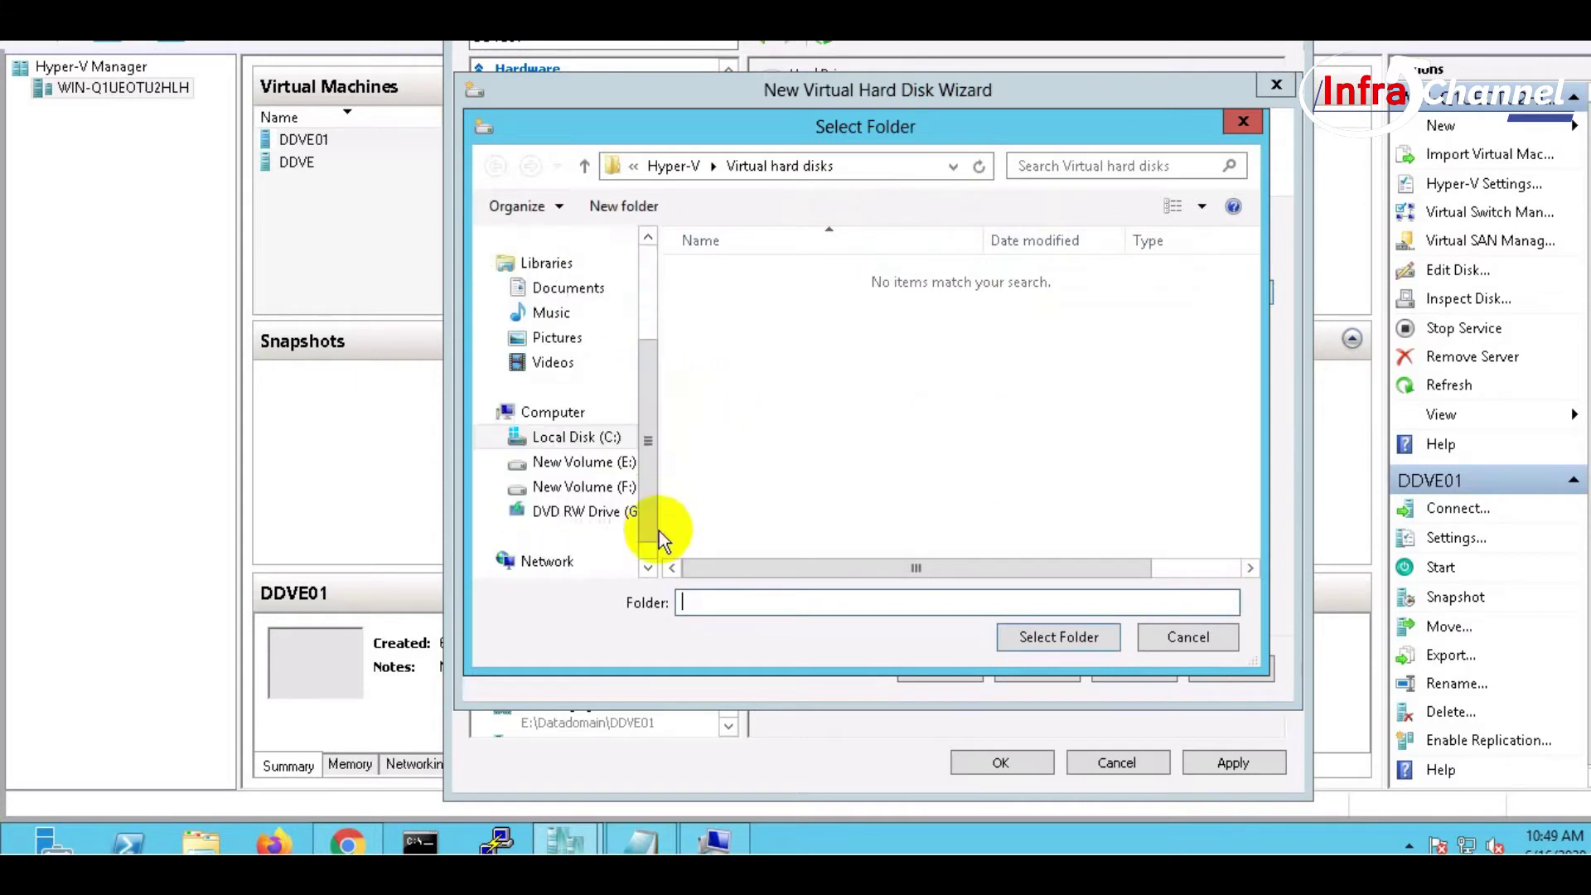
{"action": "left_click", "coordinate": [612, 471]}
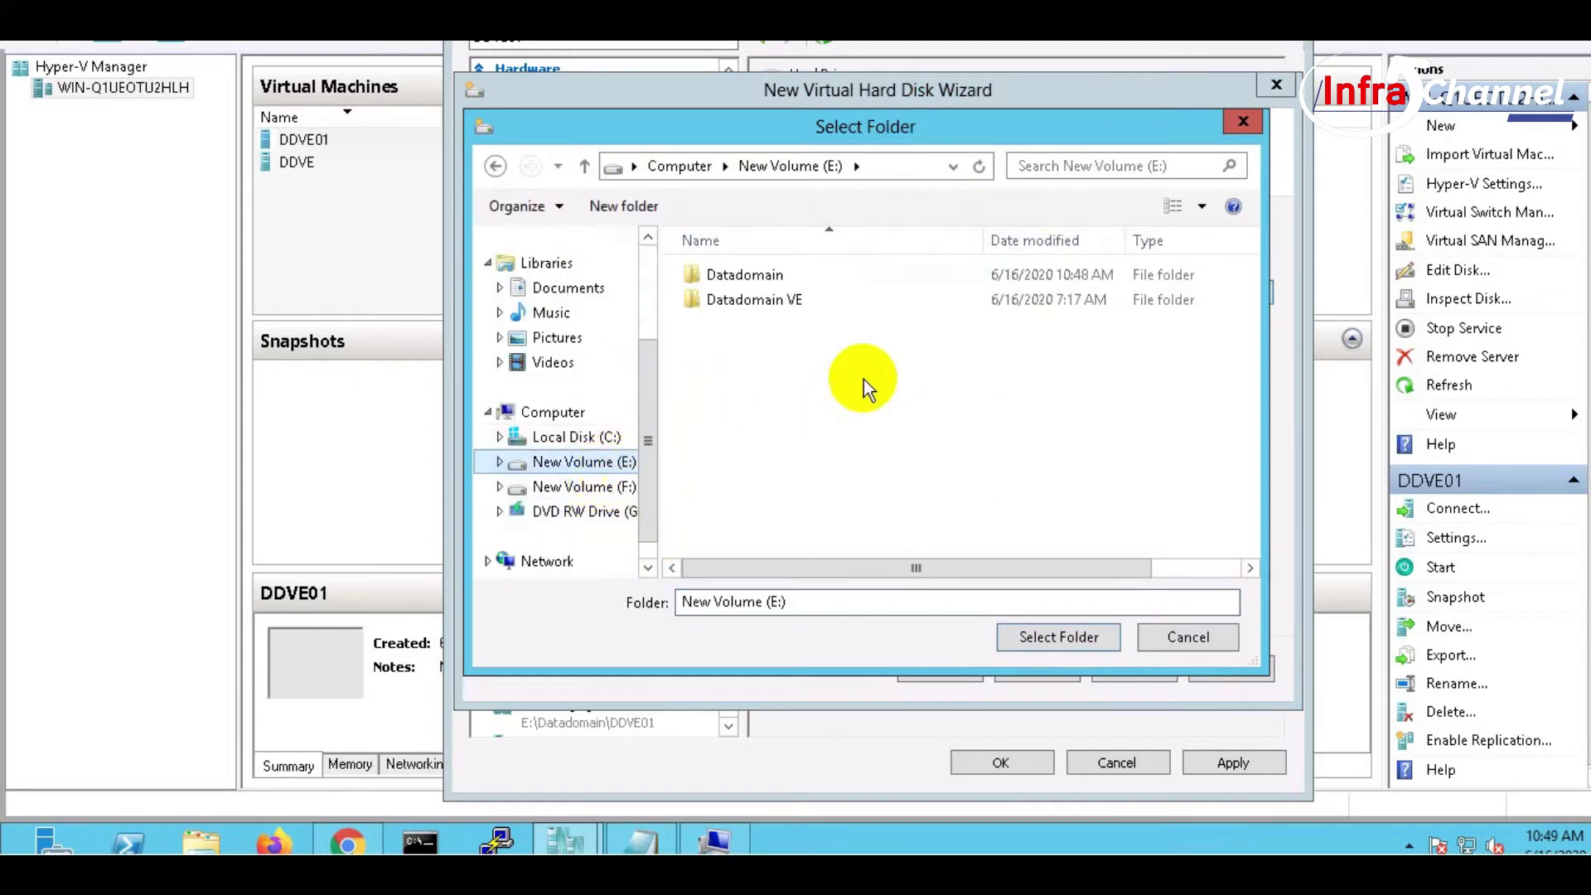
{"action": "double_click", "coordinate": [776, 277]}
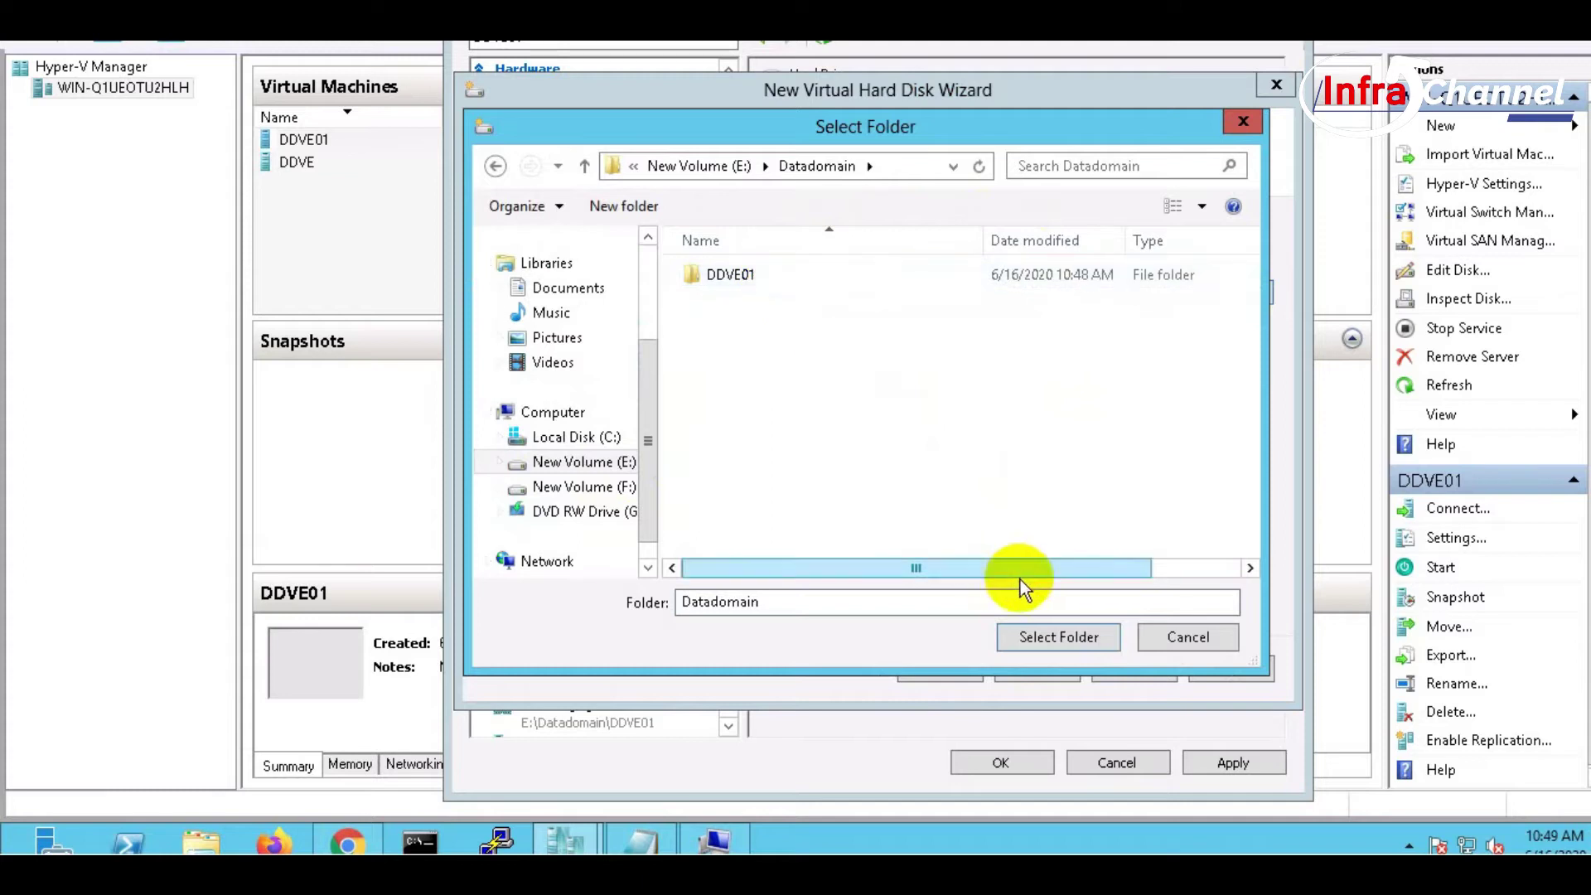
{"action": "left_click", "coordinate": [1054, 640]}
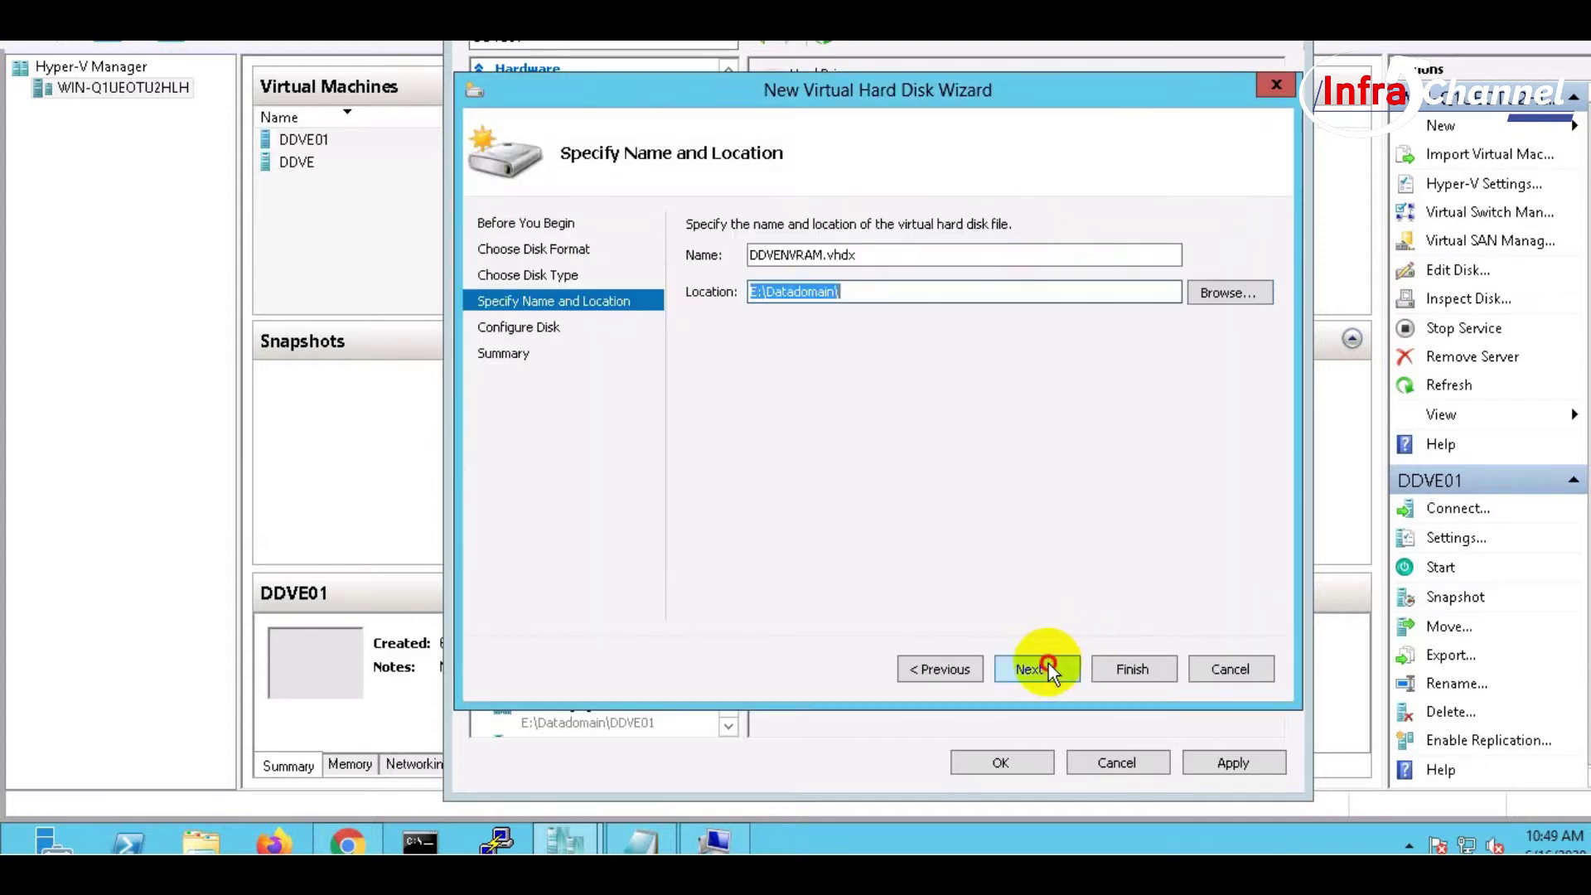
{"action": "left_click", "coordinate": [1050, 665]}
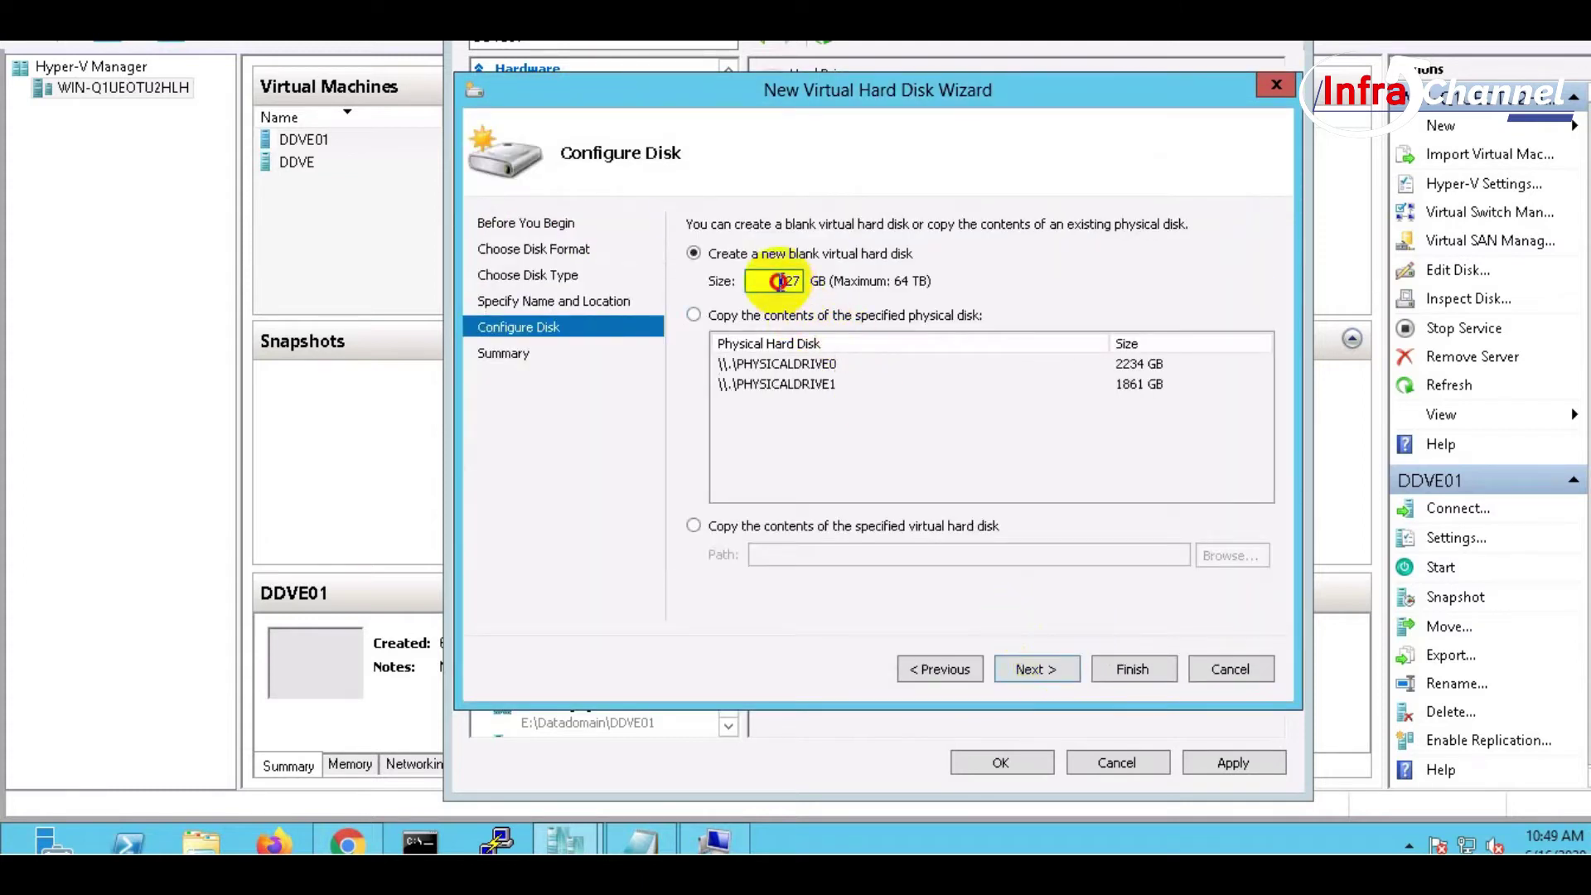
Step: Set the blank DDVENVRAM disk's size to 10 GB and create it
{"action": "left_click_drag", "start_coordinate": [782, 281], "coordinate": [827, 290]}
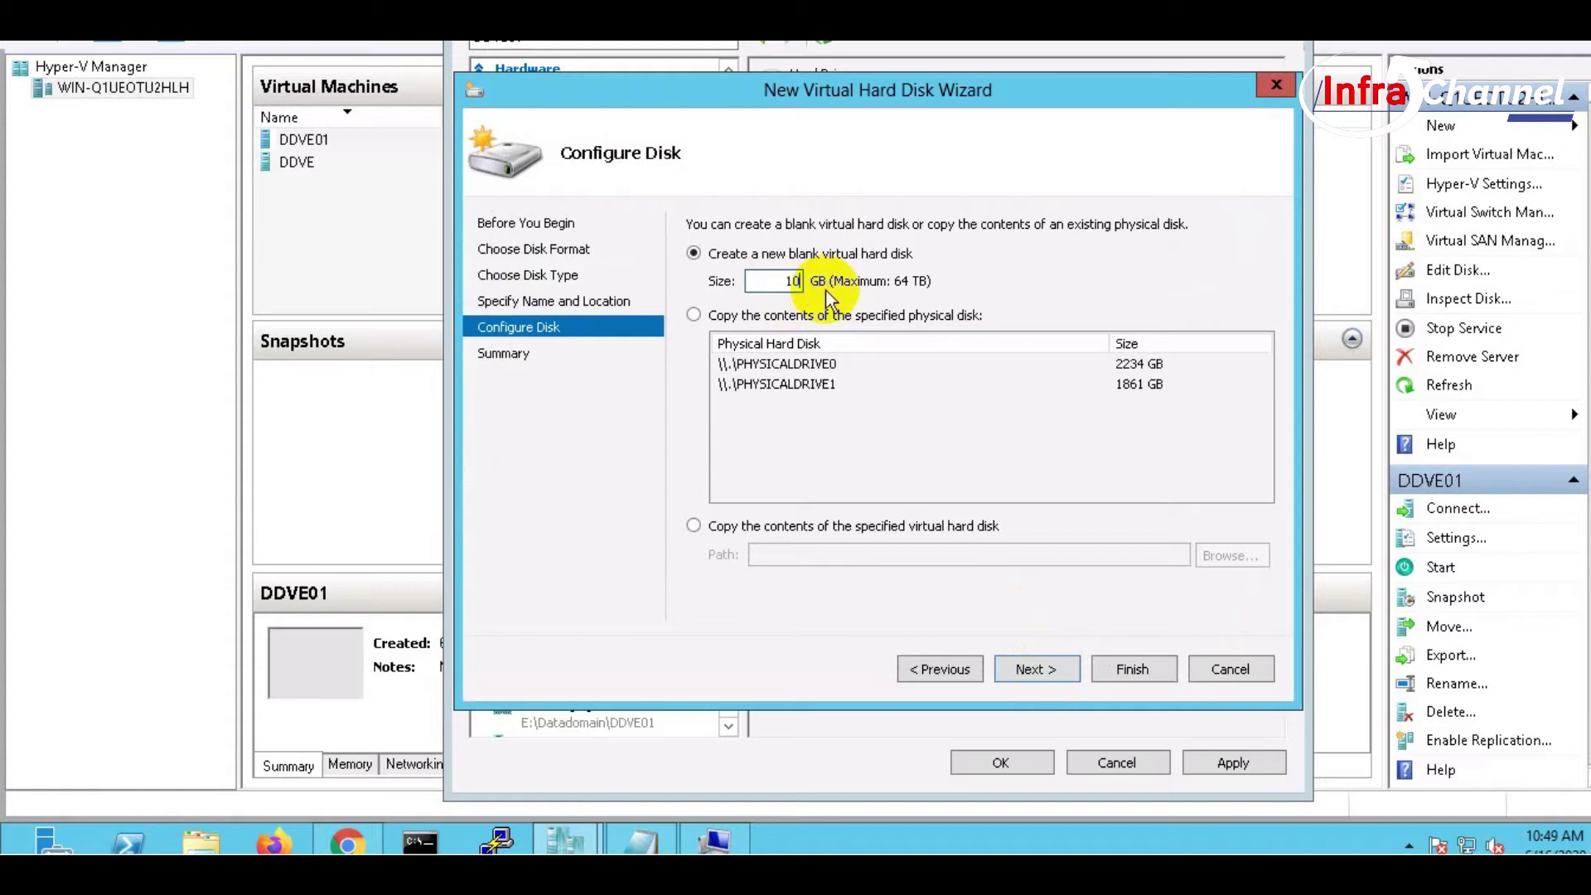
{"action": "left_click", "coordinate": [1036, 669]}
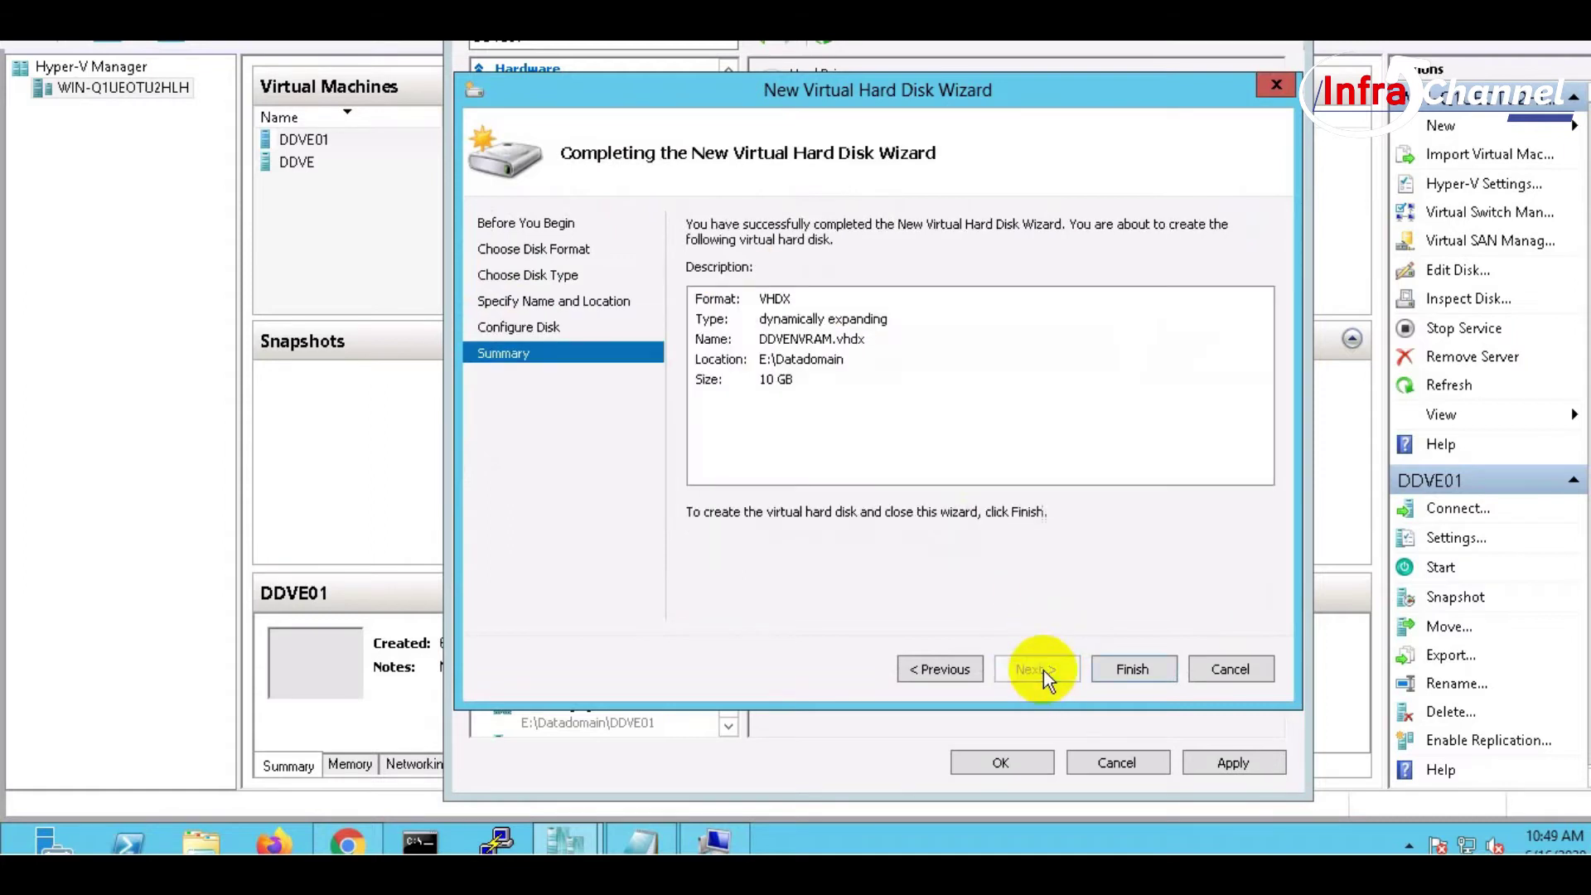
{"action": "left_click", "coordinate": [1127, 666]}
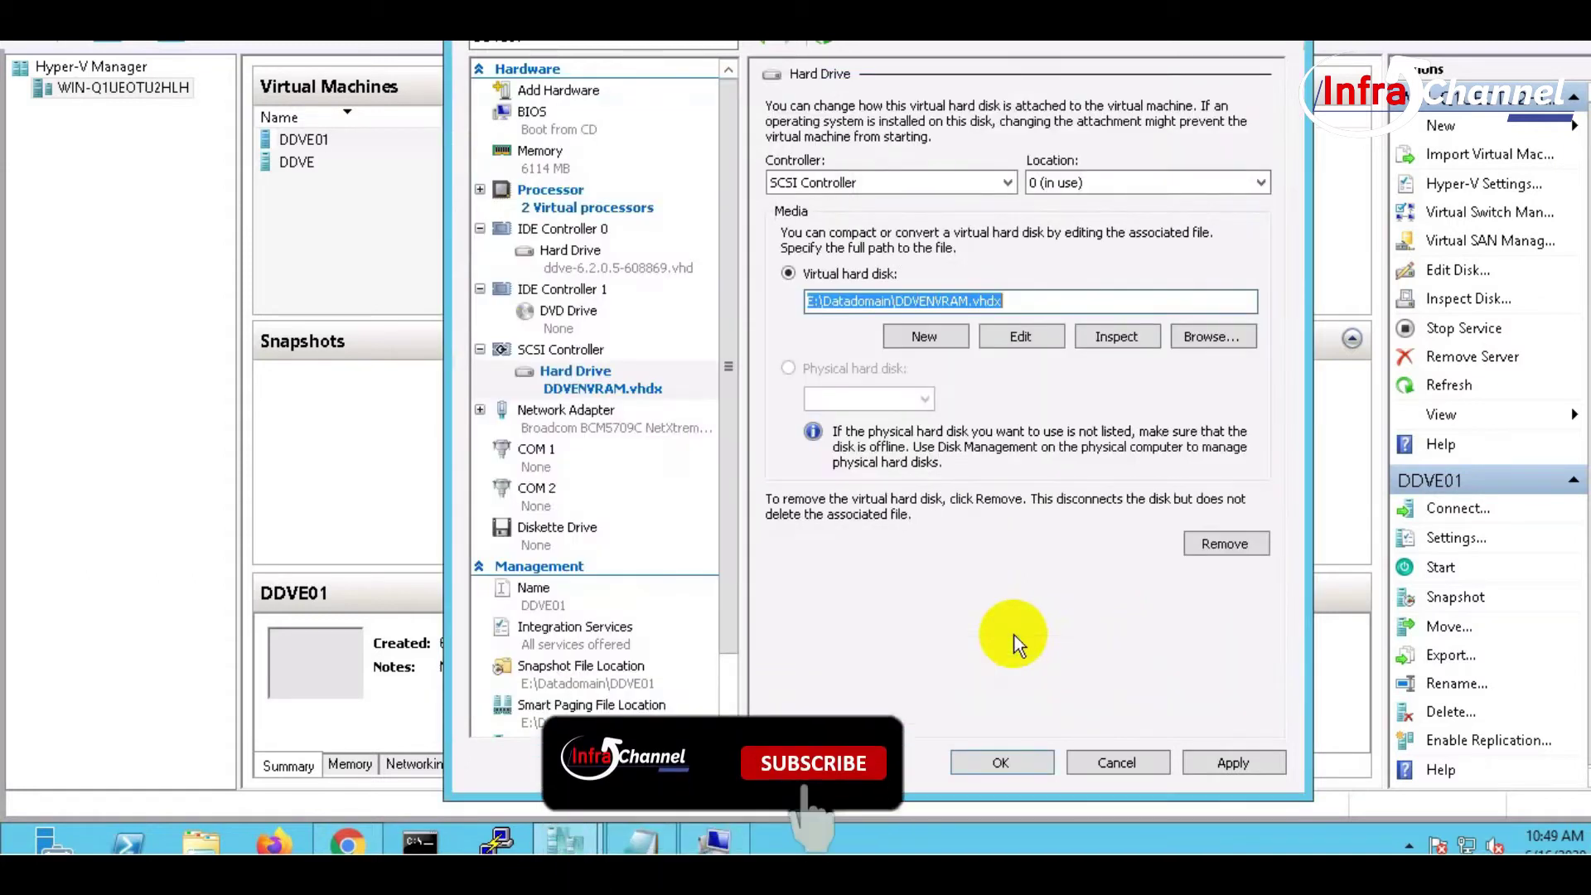
Step: Add a second hard drive to the SCSI controller and begin another dynamically expanding VHDX disk for it
{"action": "left_click", "coordinate": [570, 351]}
{"action": "left_click", "coordinate": [1219, 285]}
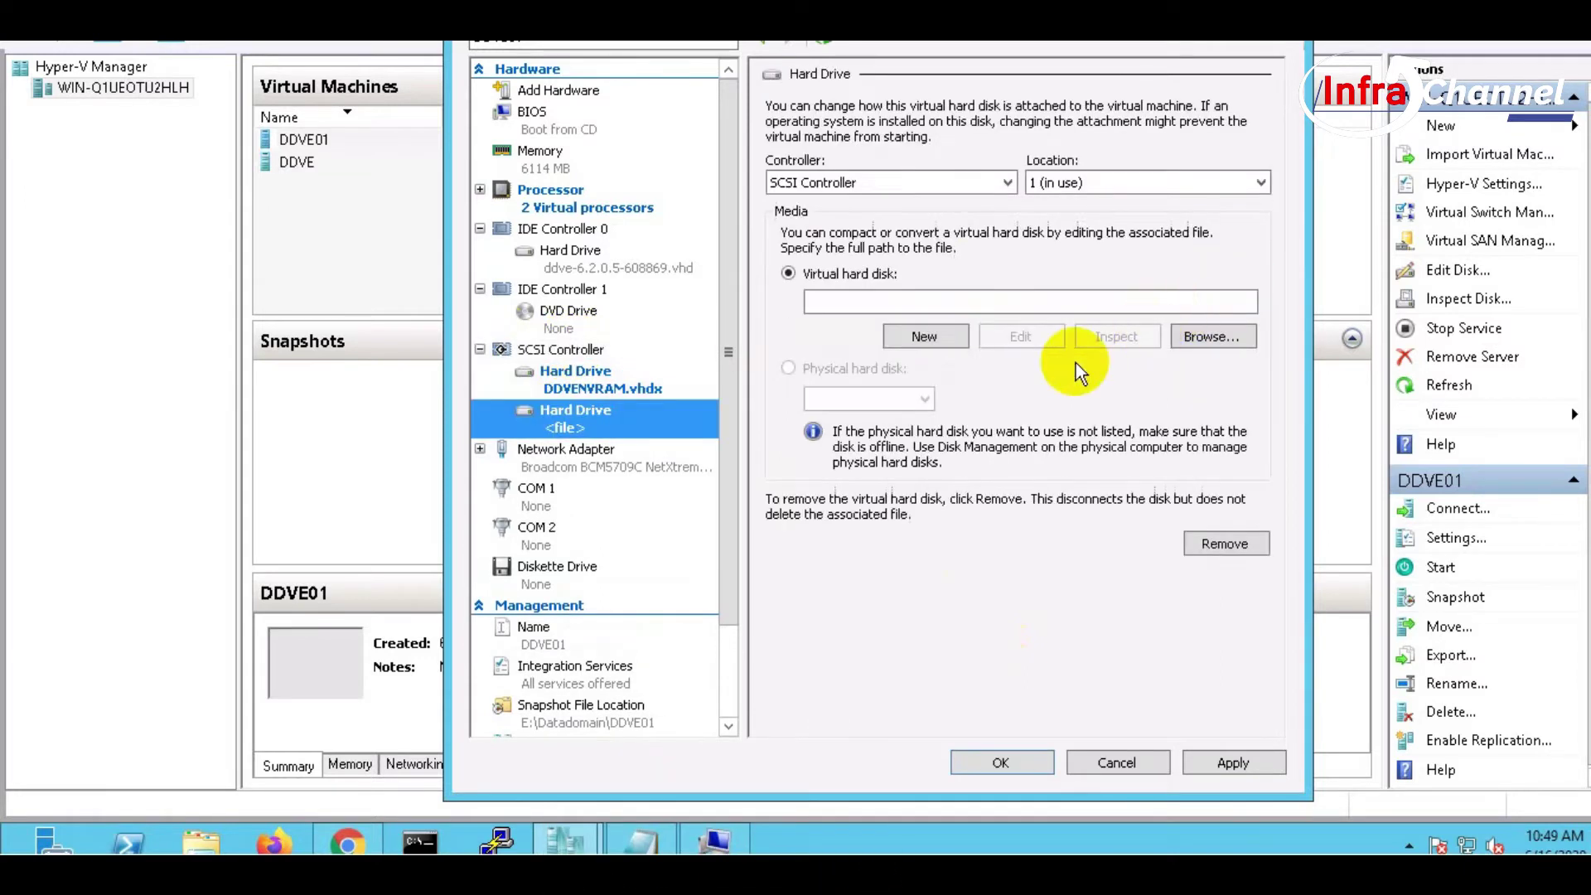
{"action": "left_click", "coordinate": [867, 302]}
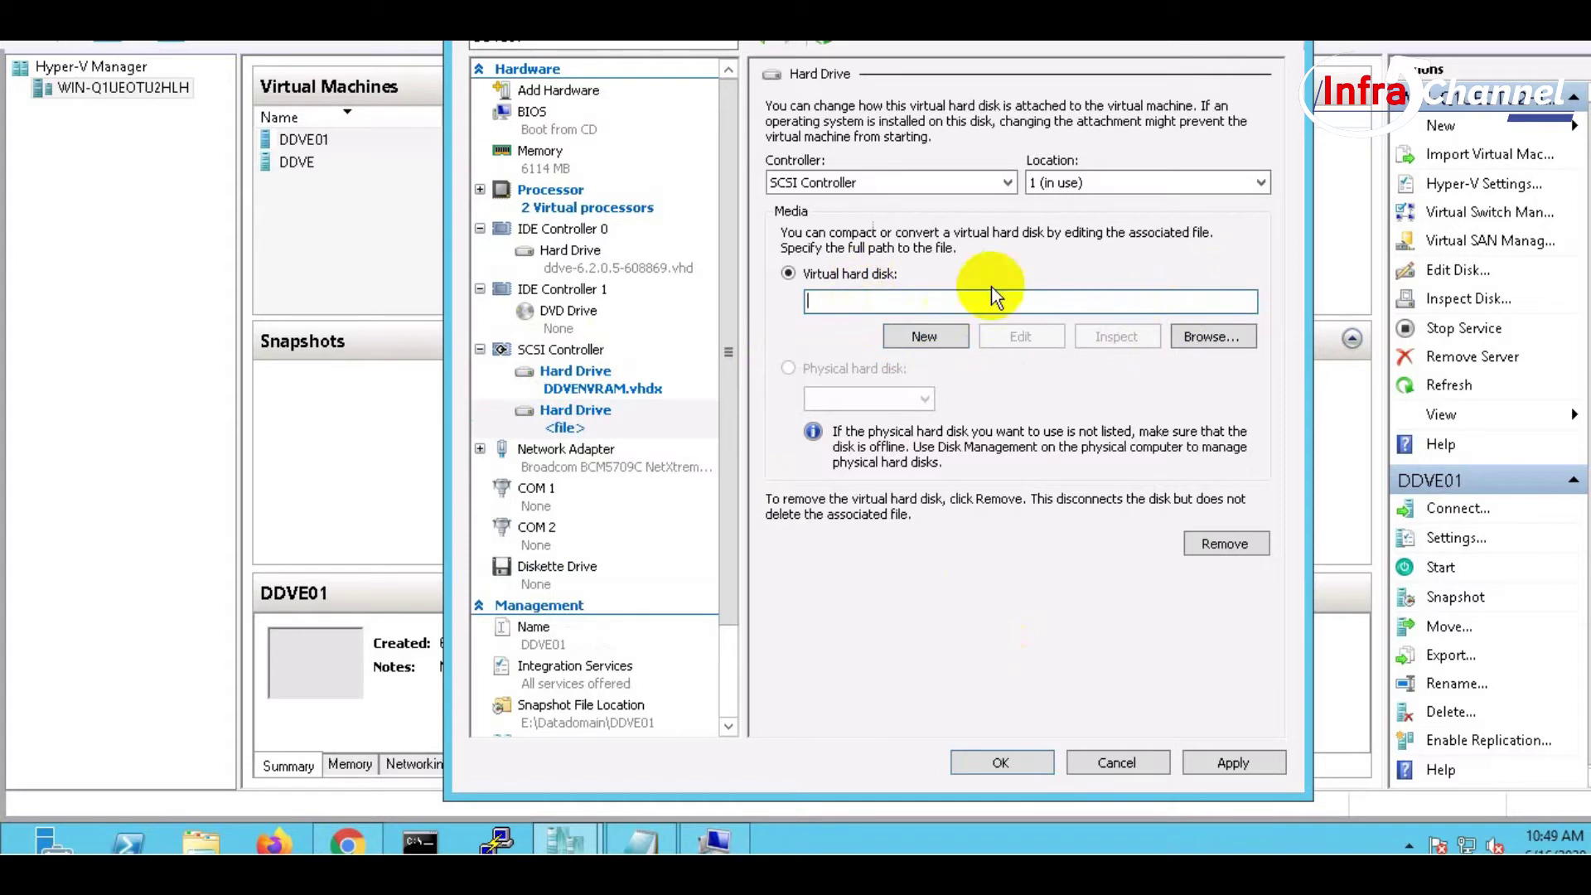
{"action": "left_click", "coordinate": [1074, 189]}
{"action": "left_click", "coordinate": [1056, 202]}
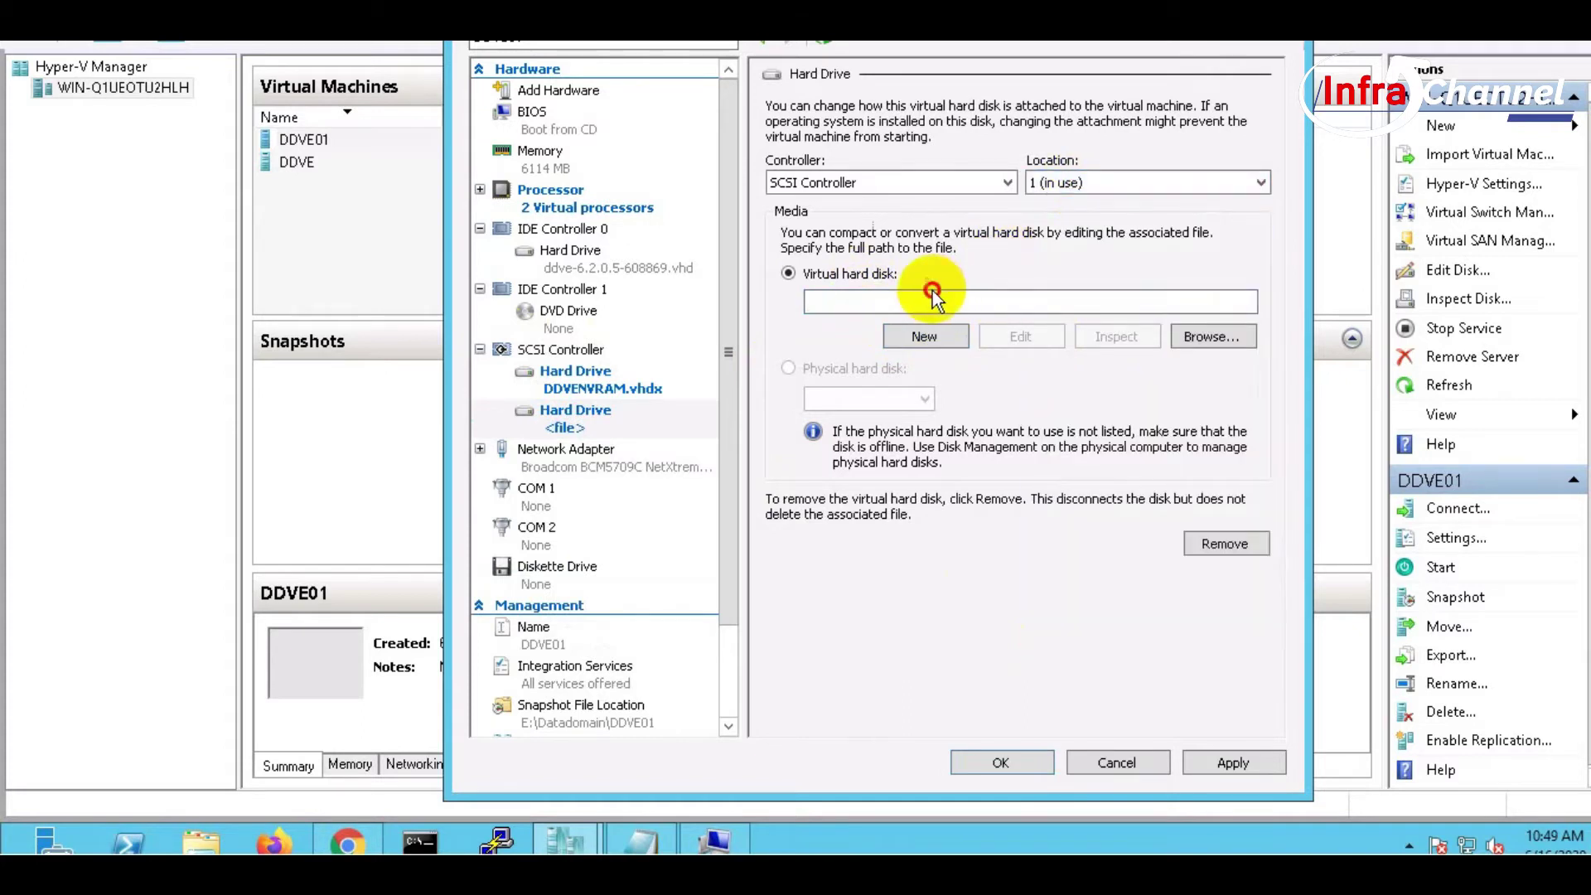
{"action": "left_click", "coordinate": [926, 336]}
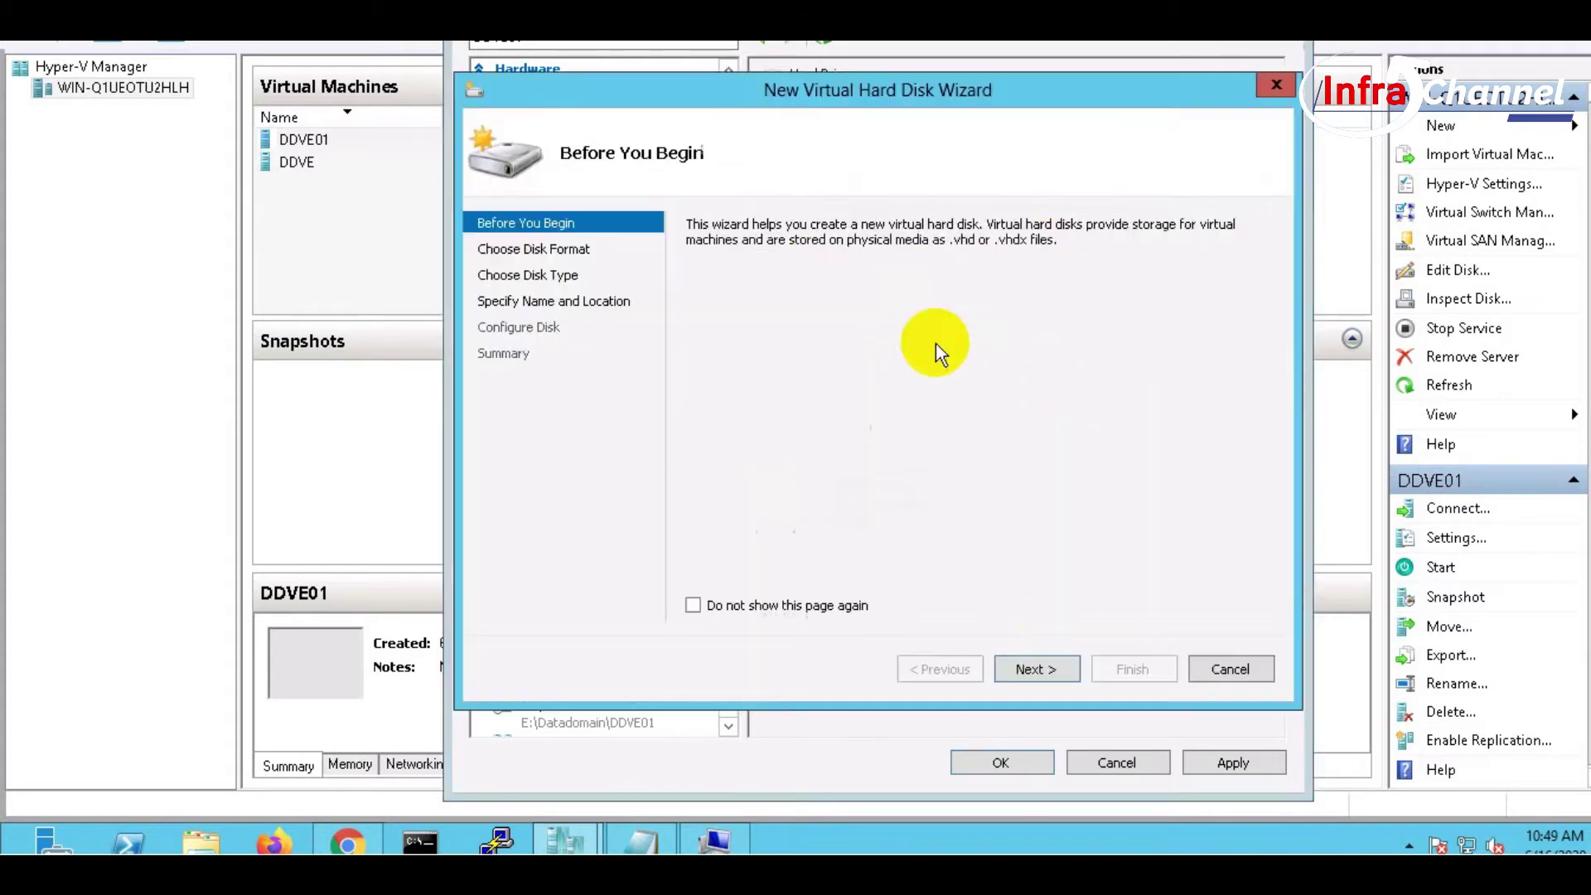
{"action": "left_click", "coordinate": [1040, 671]}
{"action": "left_click", "coordinate": [1036, 671]}
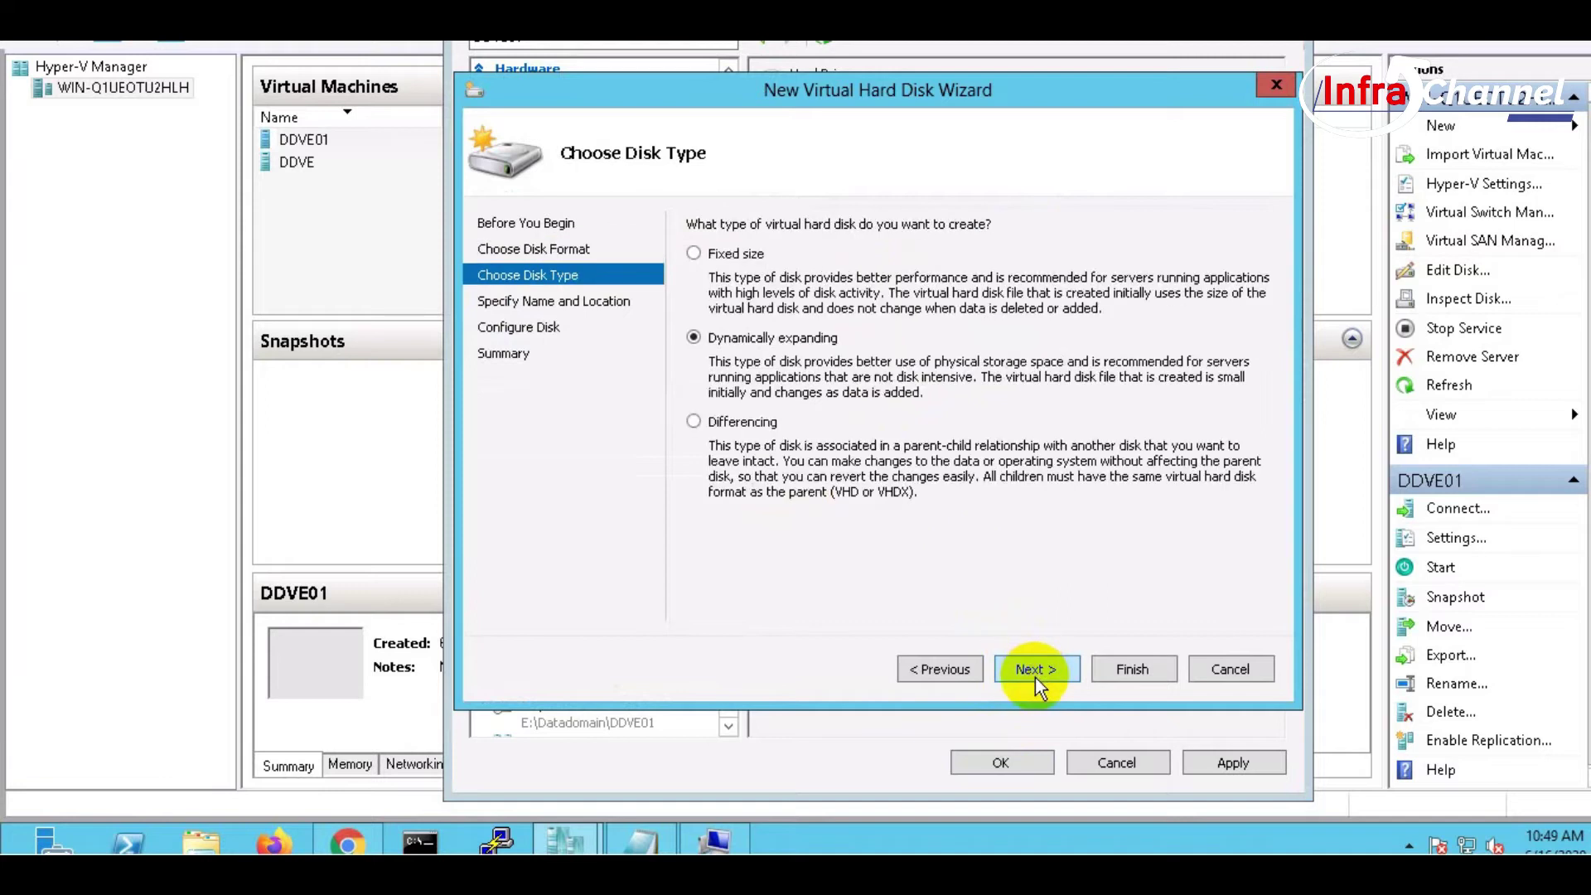
{"action": "left_click", "coordinate": [1041, 675]}
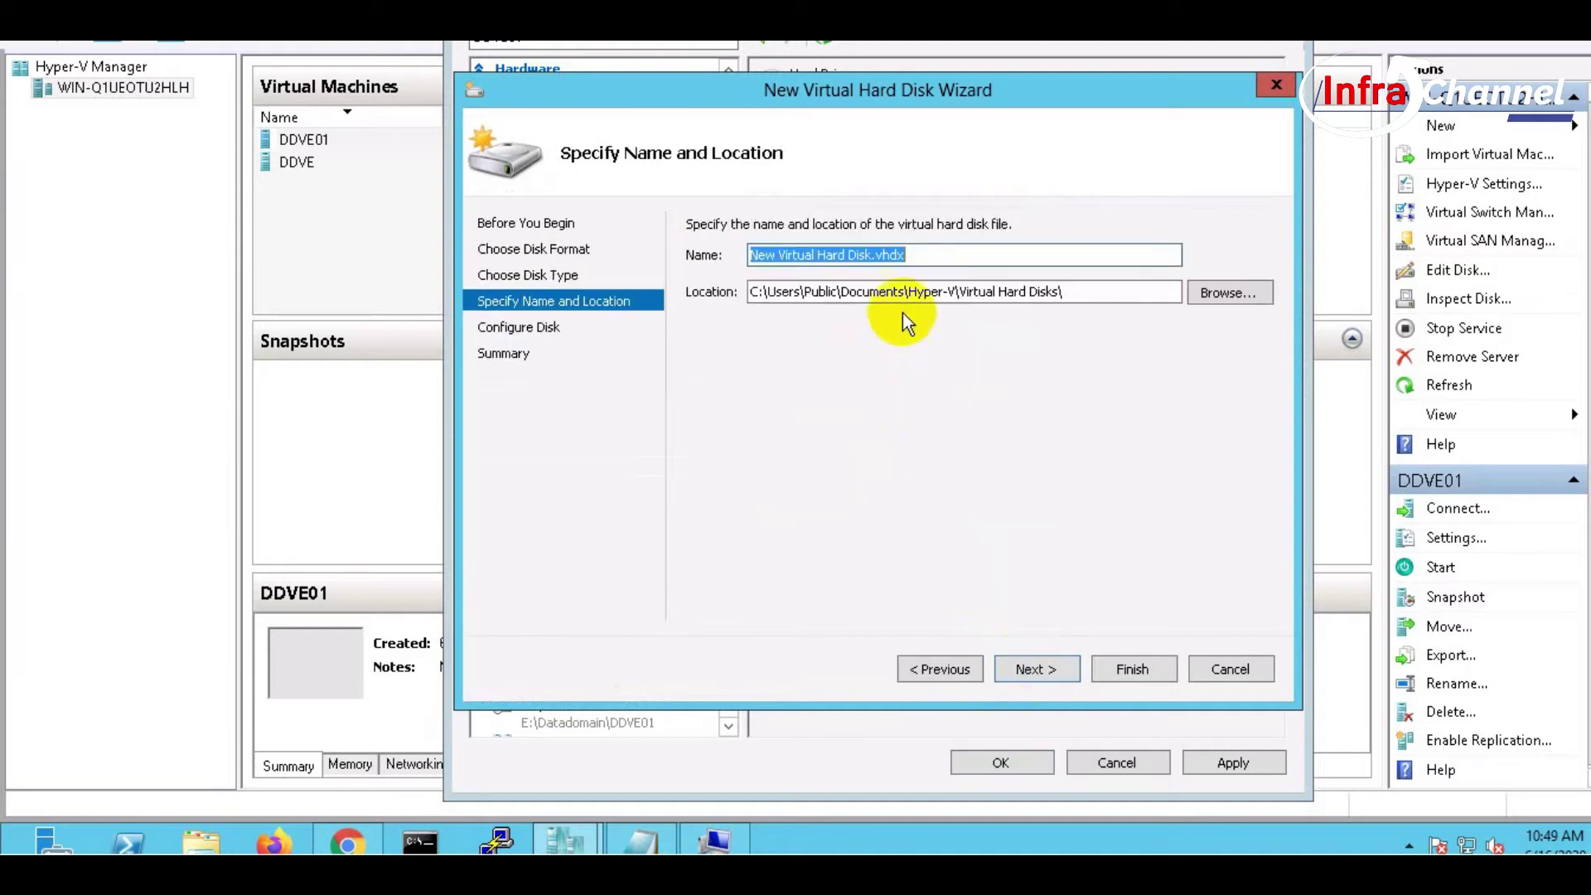
Step: Name the second virtual hard disk file DDVEdata01.vhdx
{"action": "left_click", "coordinate": [877, 260]}
{"action": "left_click_drag", "start_coordinate": [872, 255], "coordinate": [750, 253]}
{"action": "type", "text": "DDVE"}
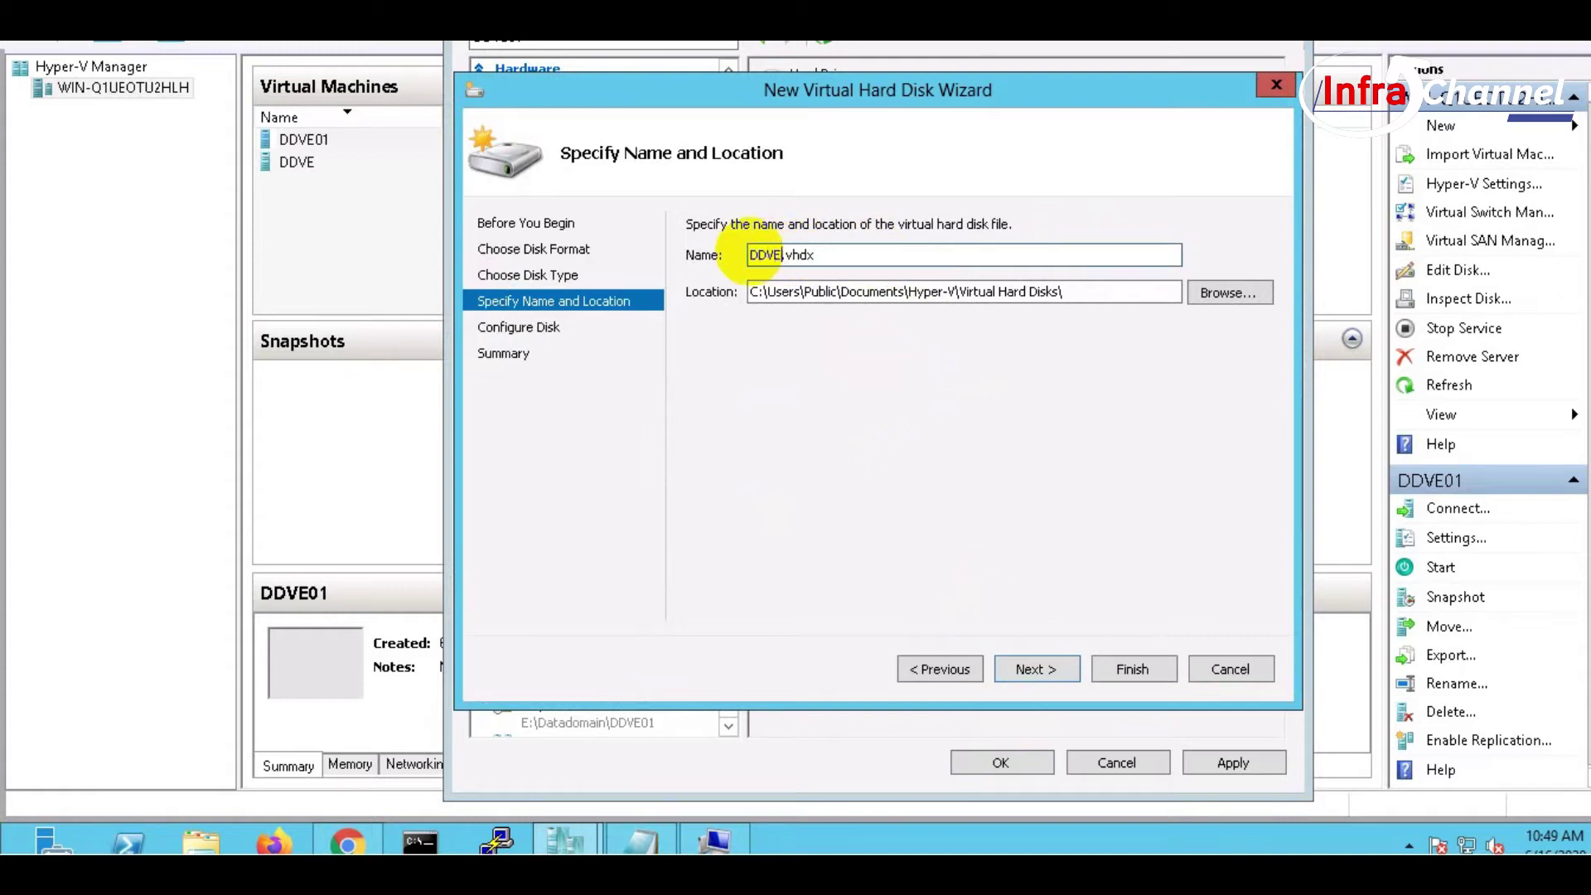
{"action": "type", "text": "data01"}
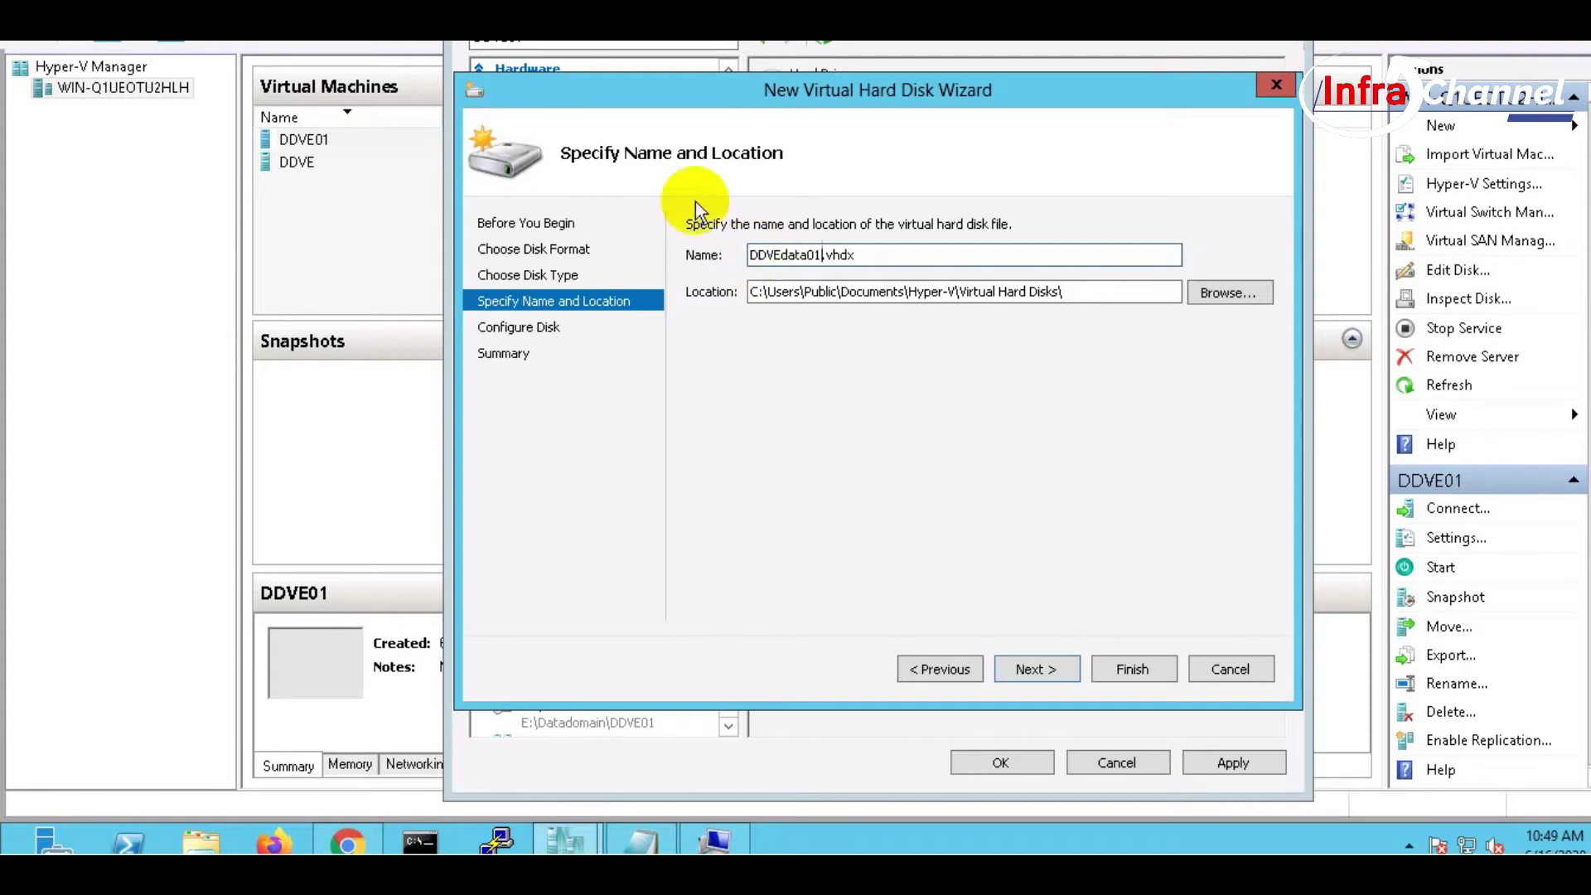
Step: Set the storage location of the DDVEdata01 disk to the E:\Datadomain folder
{"action": "left_click", "coordinate": [1225, 293]}
{"action": "left_click_drag", "start_coordinate": [655, 405], "coordinate": [643, 512]}
{"action": "left_click", "coordinate": [618, 464]}
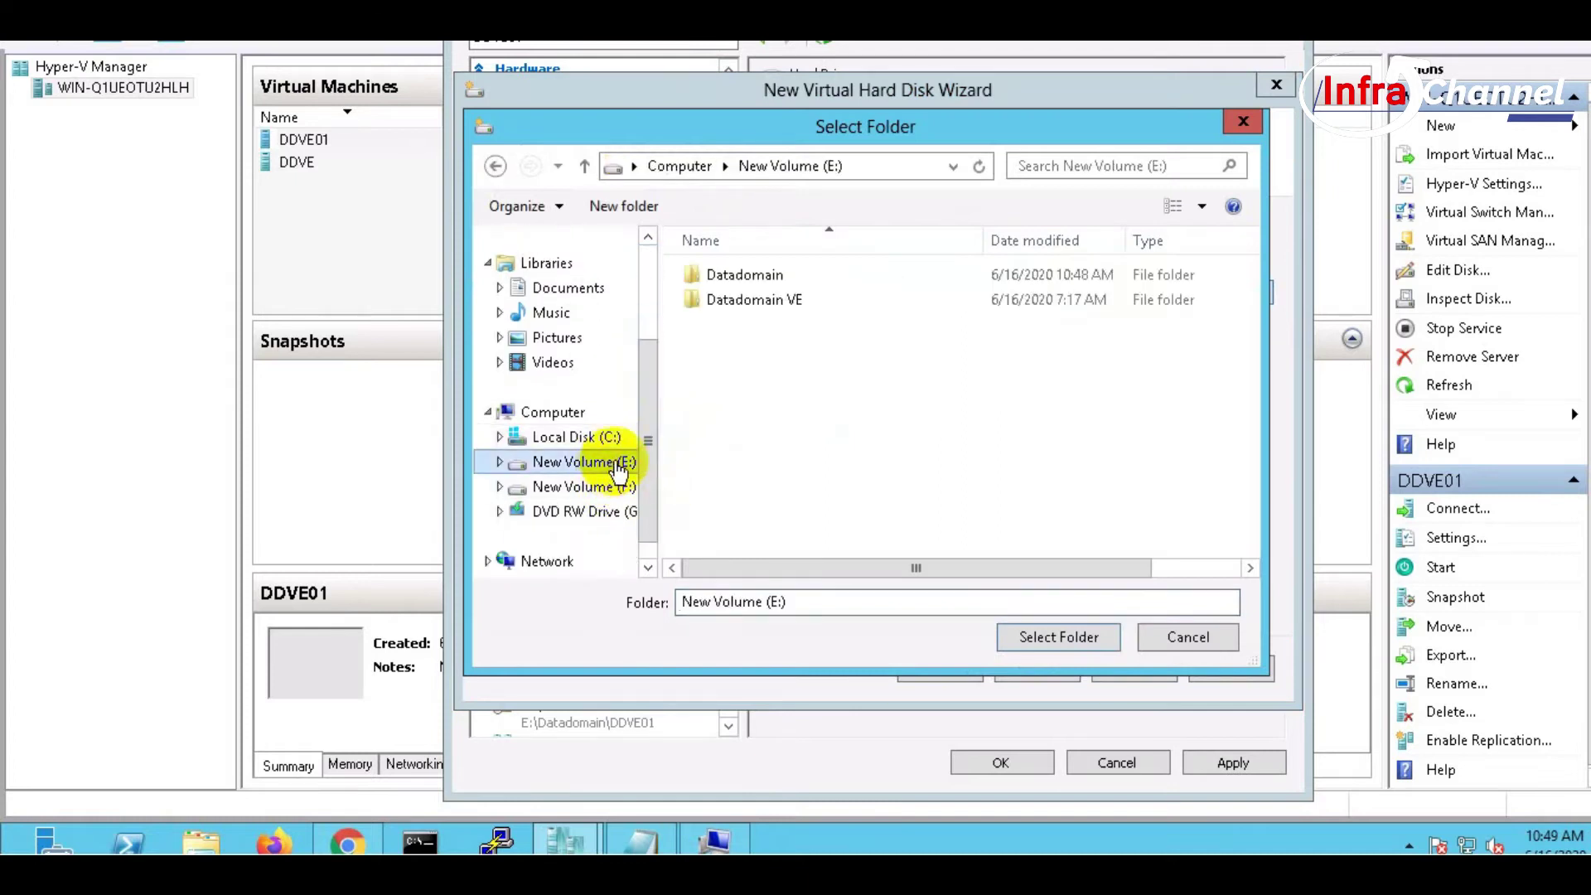
{"action": "double_click", "coordinate": [750, 274]}
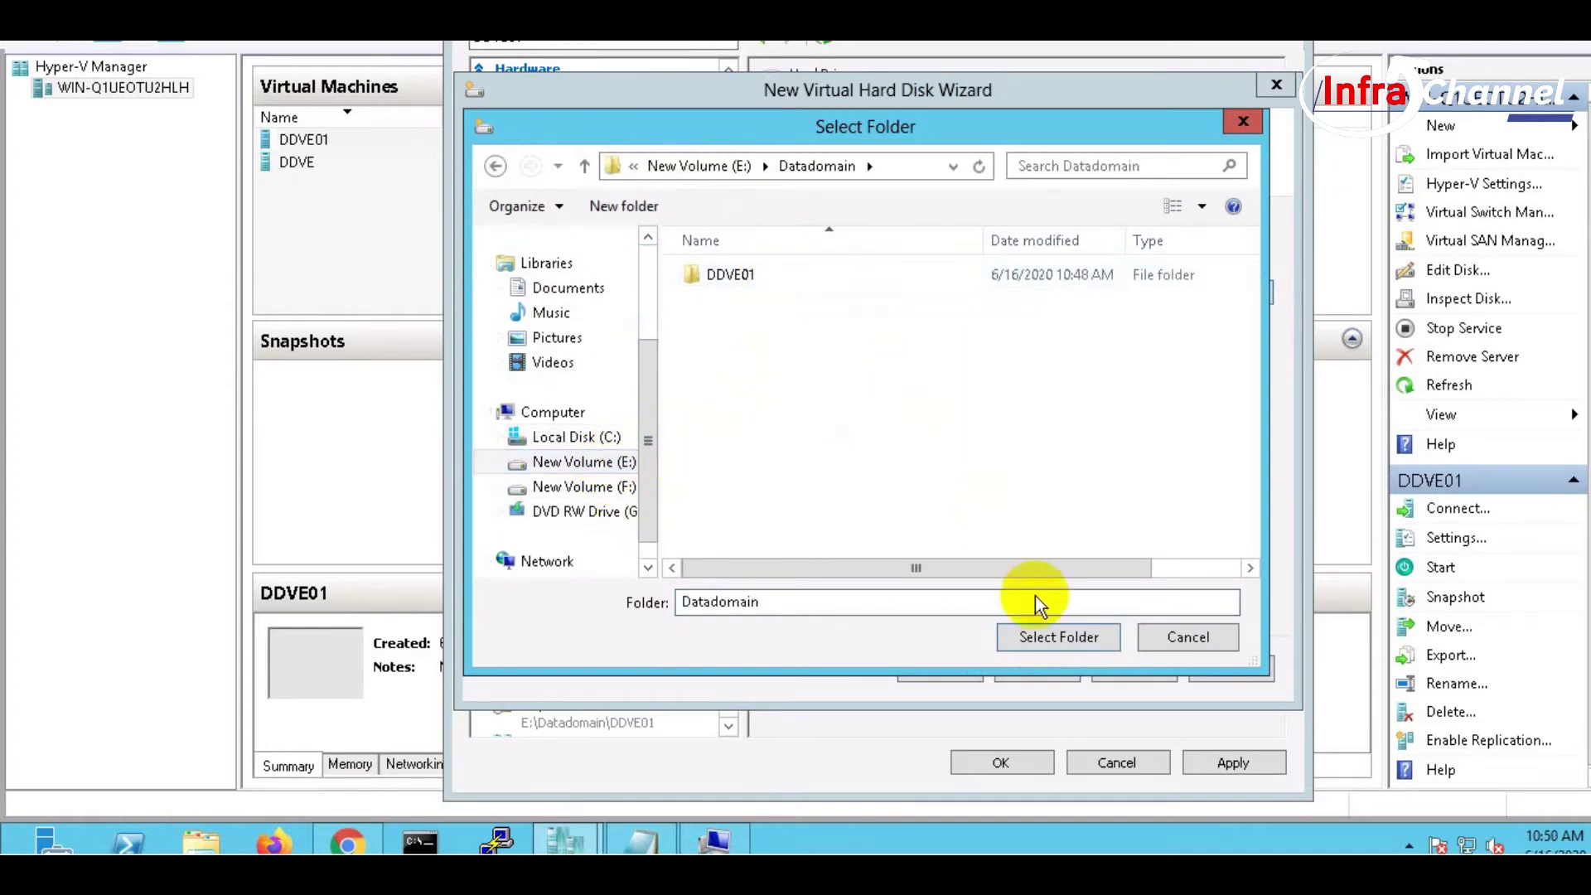
{"action": "left_click", "coordinate": [1047, 636]}
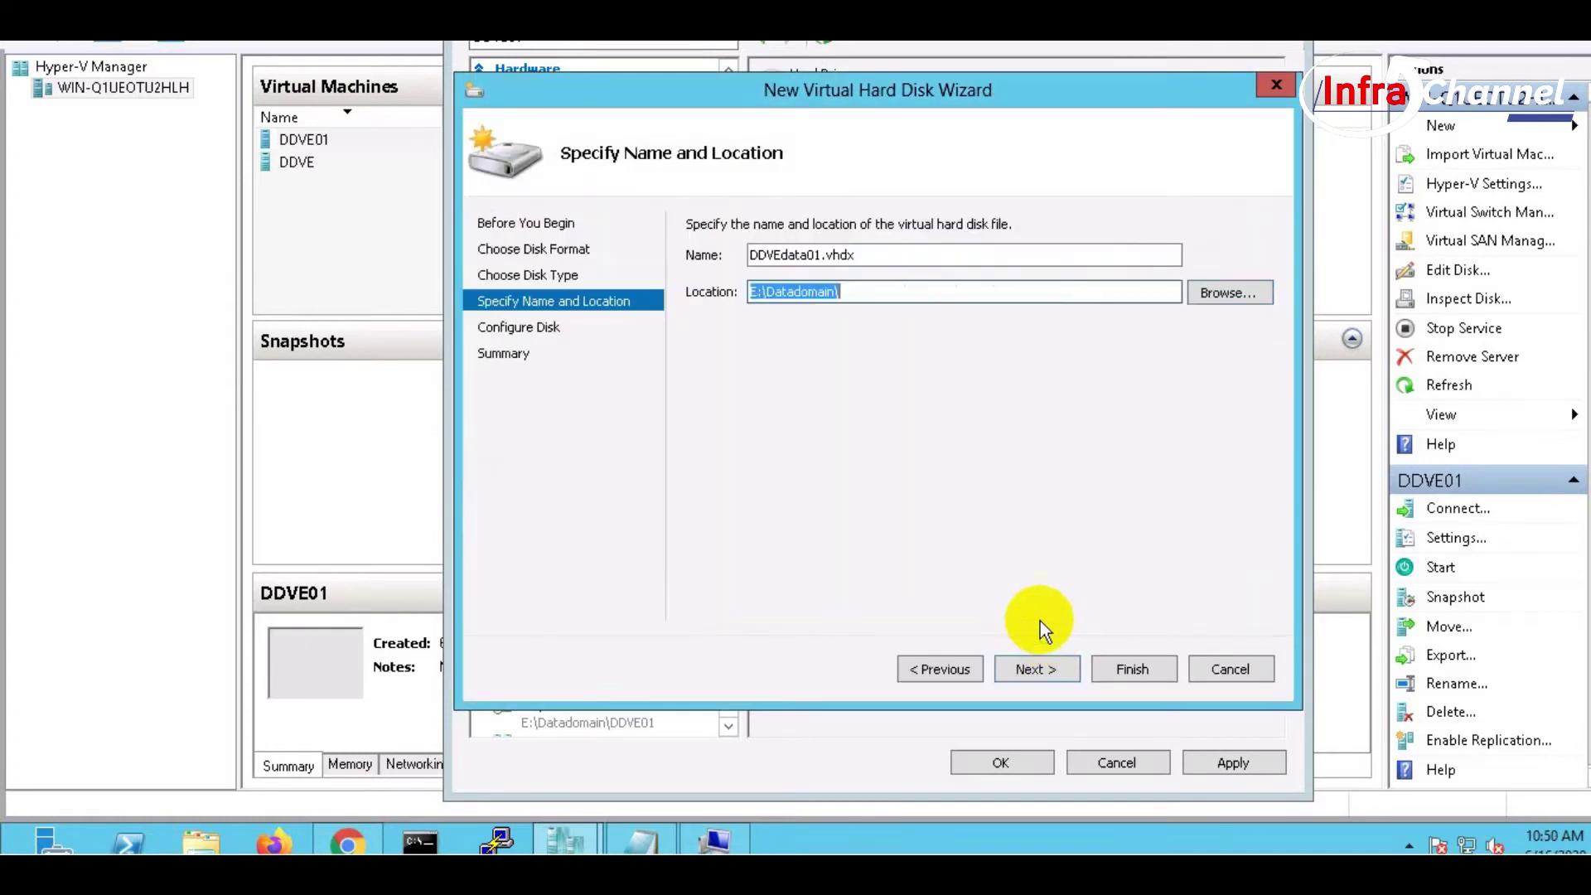
{"action": "left_click", "coordinate": [1041, 669]}
Step: Set the blank DDVEdata01 disk's size to 200 GB and create it
{"action": "left_click", "coordinate": [765, 281]}
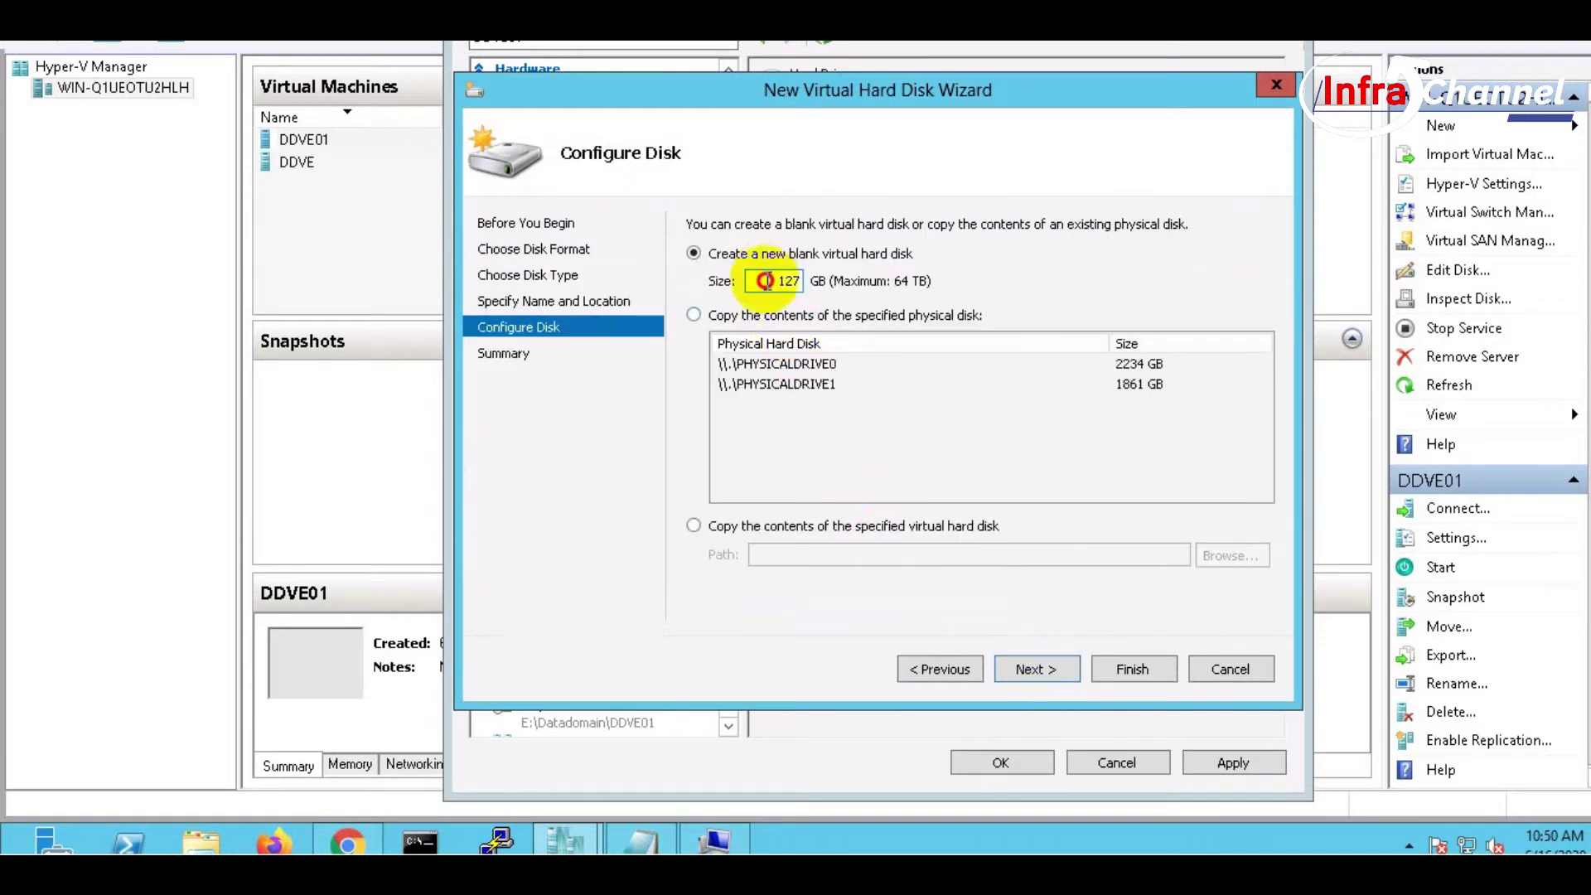
{"action": "left_click_drag", "start_coordinate": [765, 281], "coordinate": [835, 290]}
{"action": "type", "text": "200"}
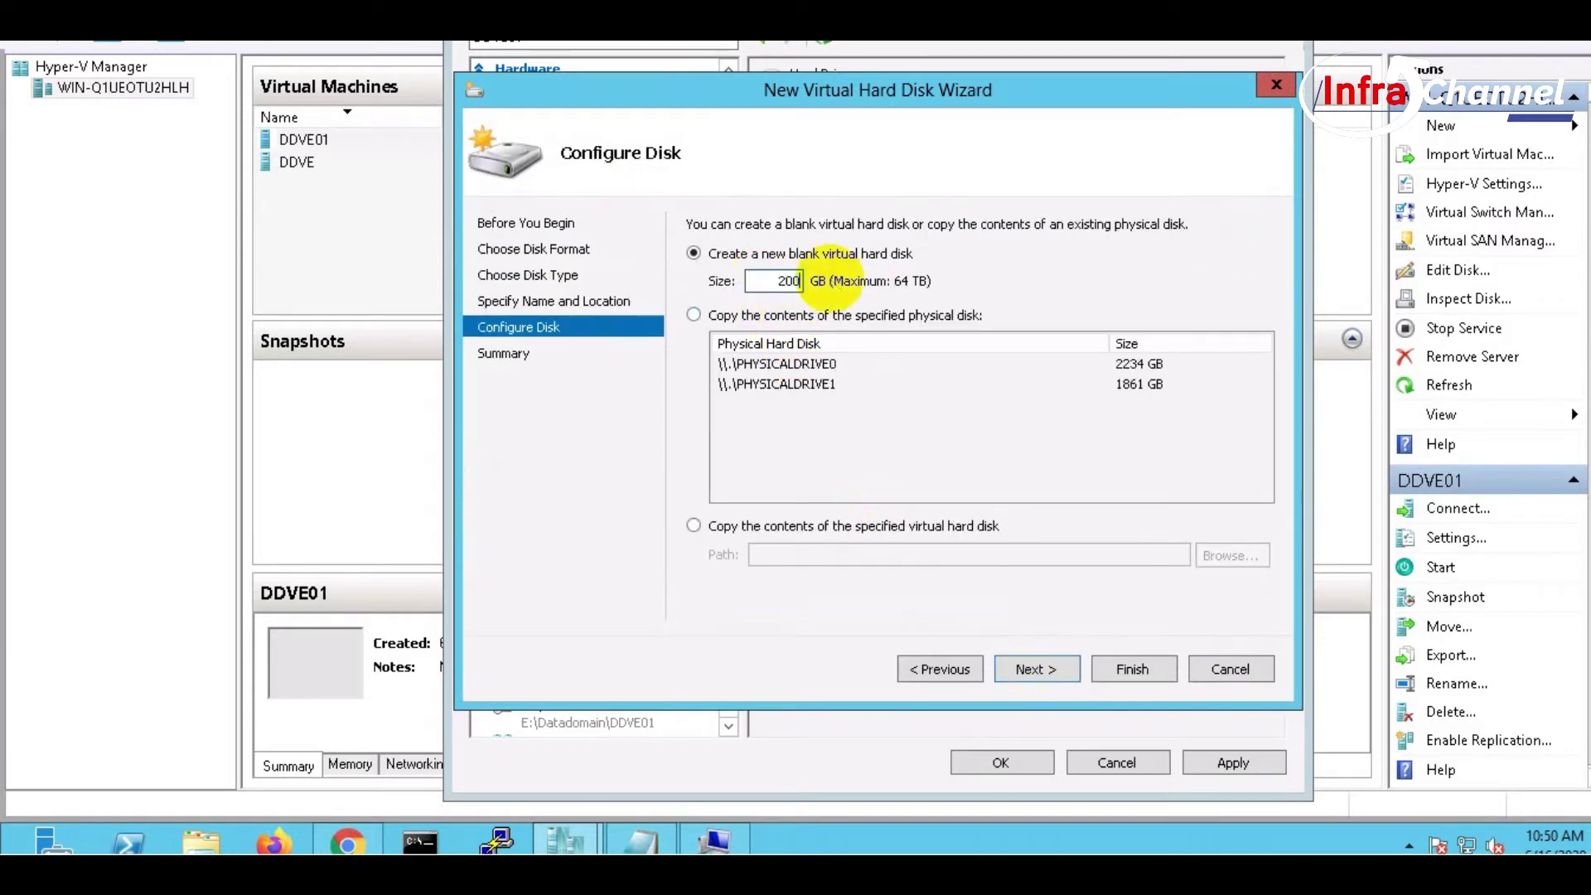
{"action": "left_click", "coordinate": [1039, 670]}
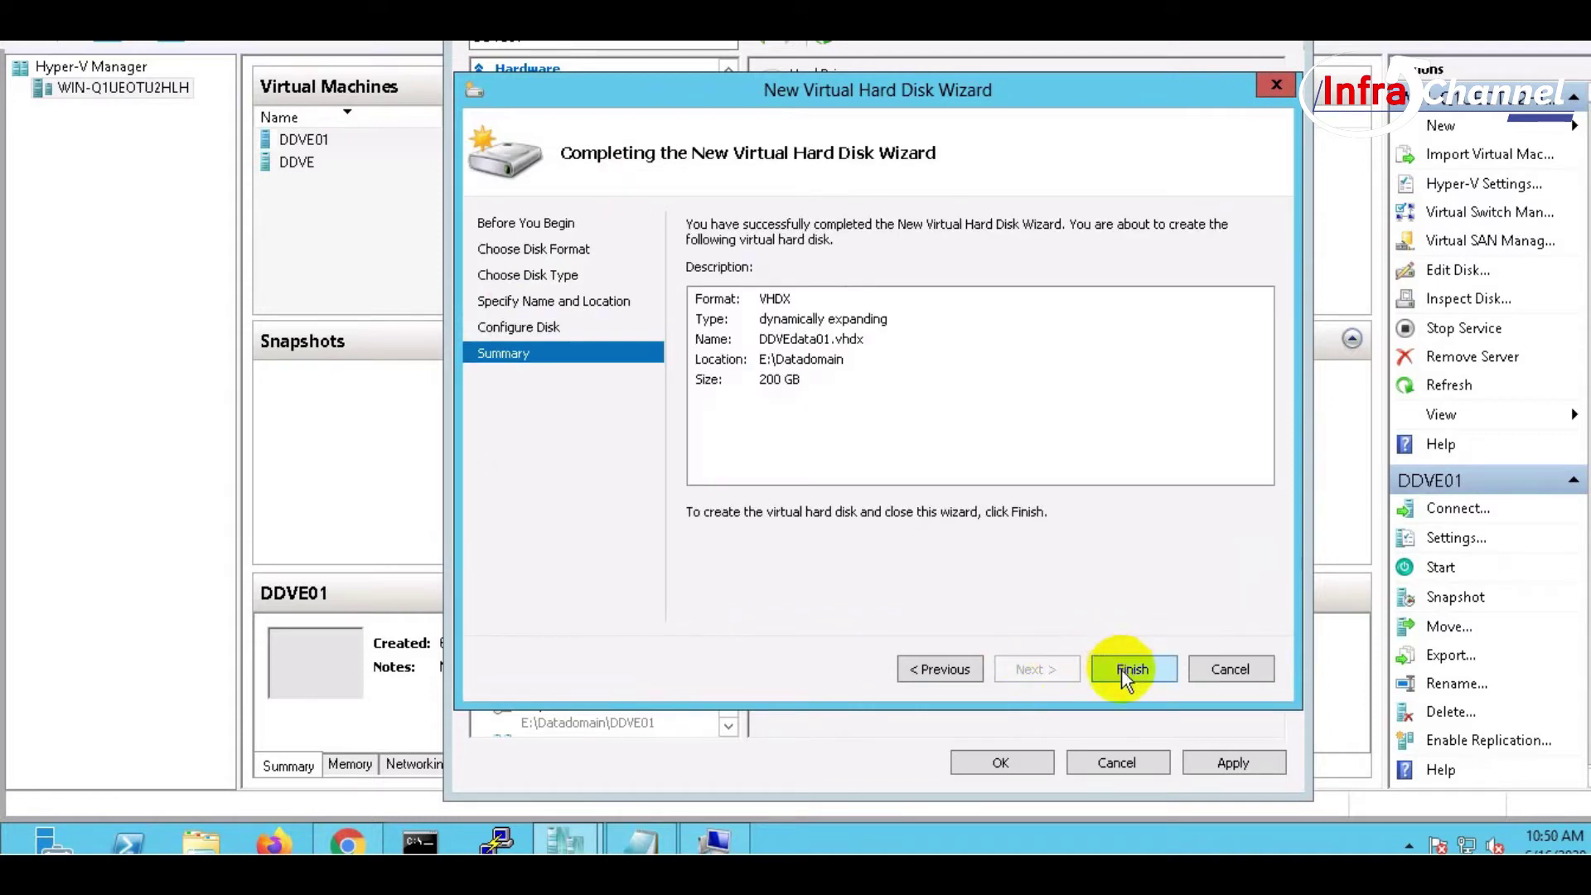
{"action": "left_click", "coordinate": [1129, 670]}
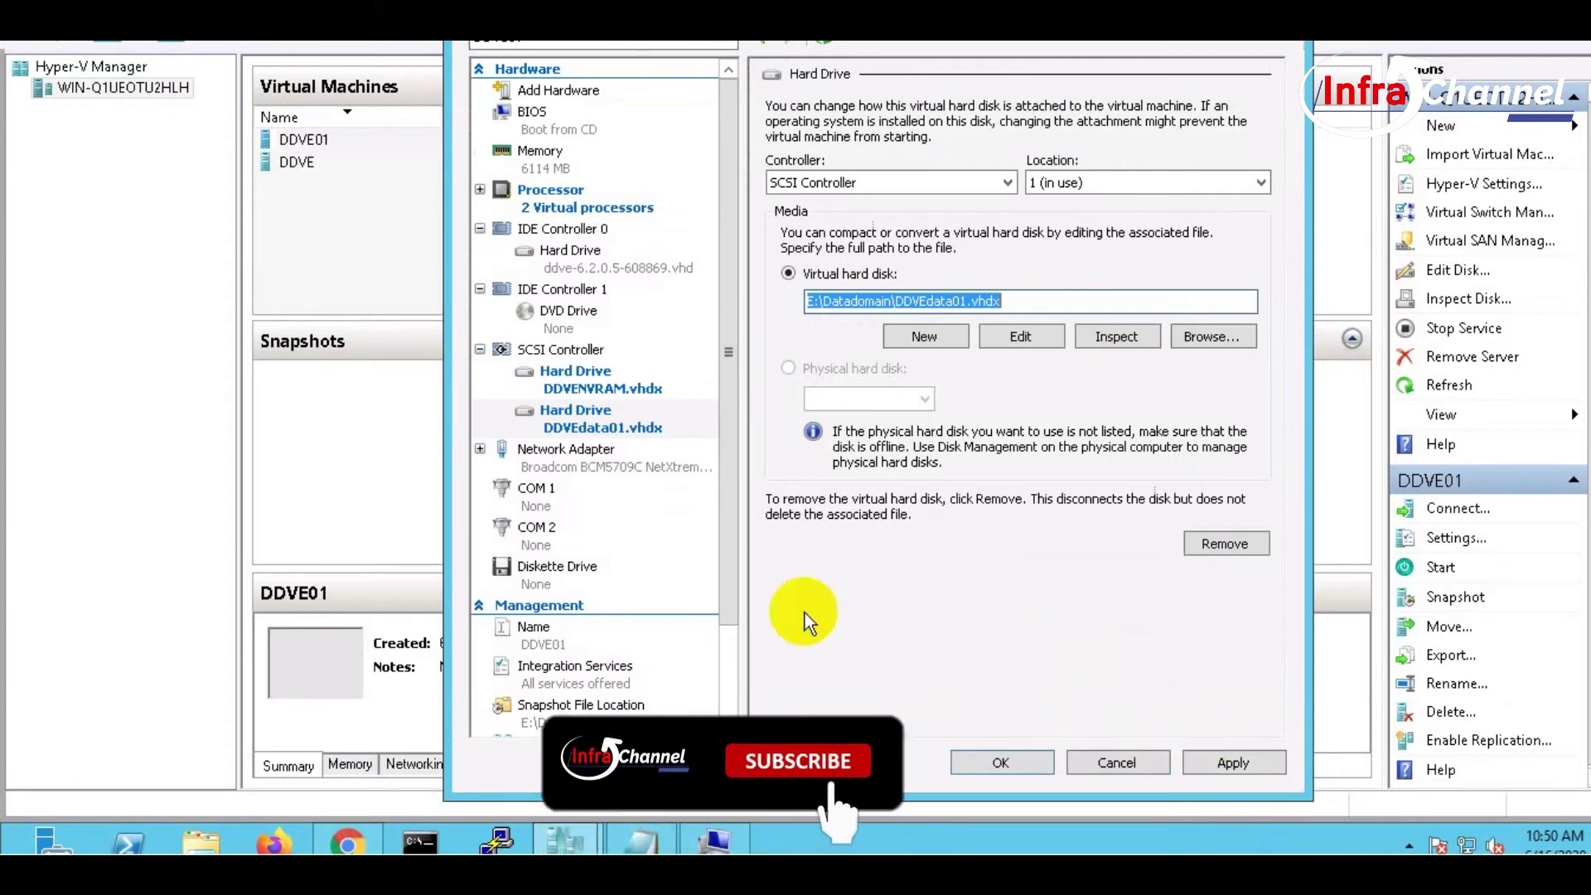
{"action": "scroll", "coordinate": [723, 694], "scroll_direction": "down", "scroll_amount": 2}
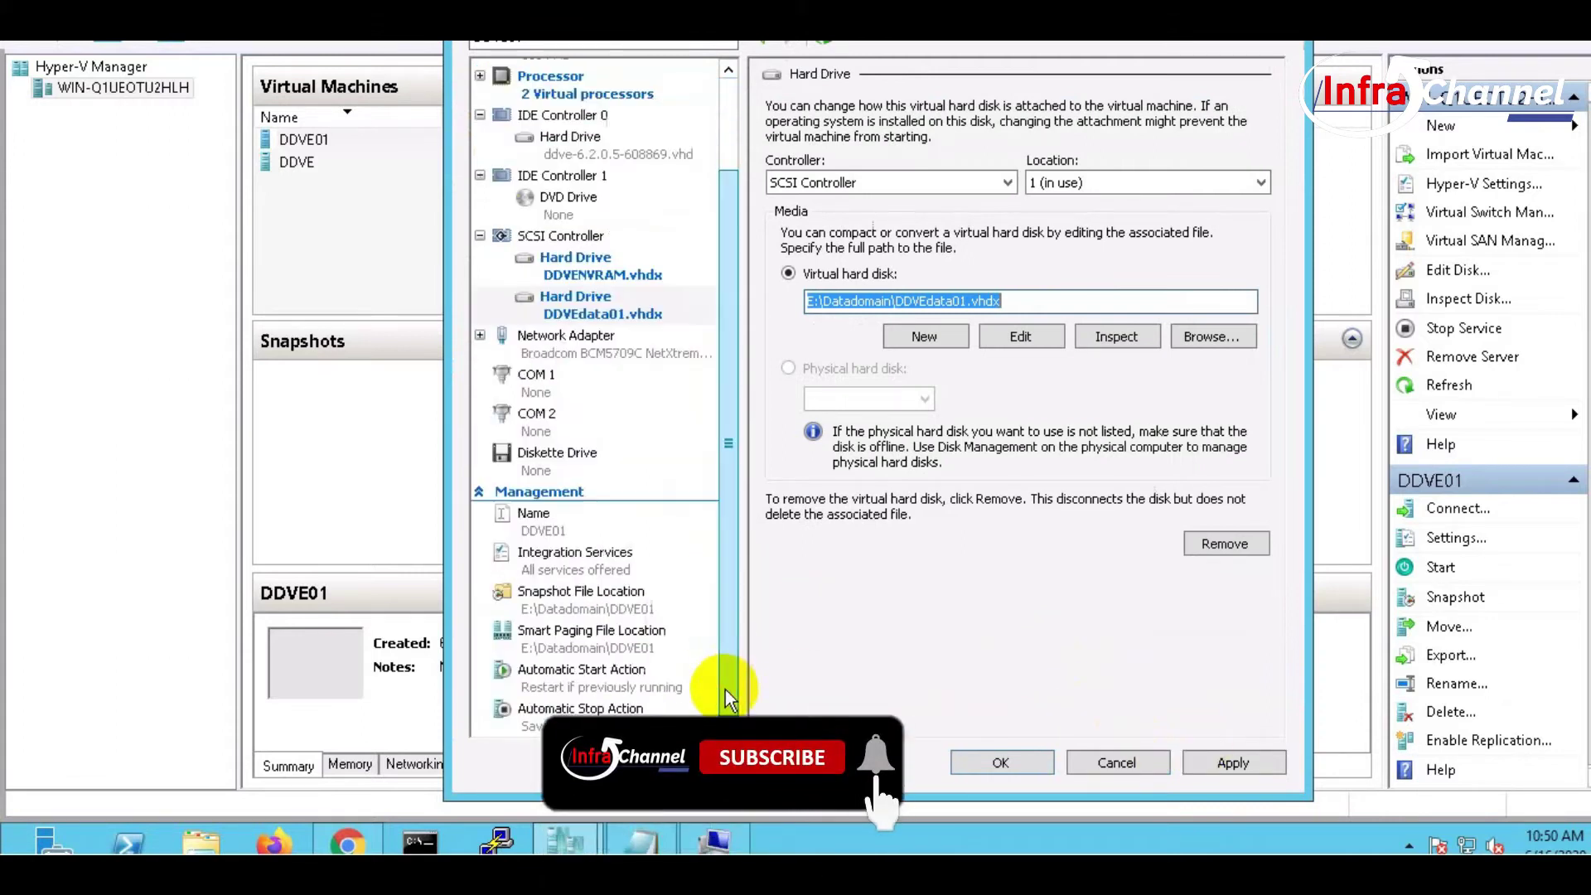
Step: Check the IDE system disk and the DDVENVRAM and DDVEdata01 disks, and apply the DDVE01 settings
{"action": "left_click", "coordinate": [604, 157]}
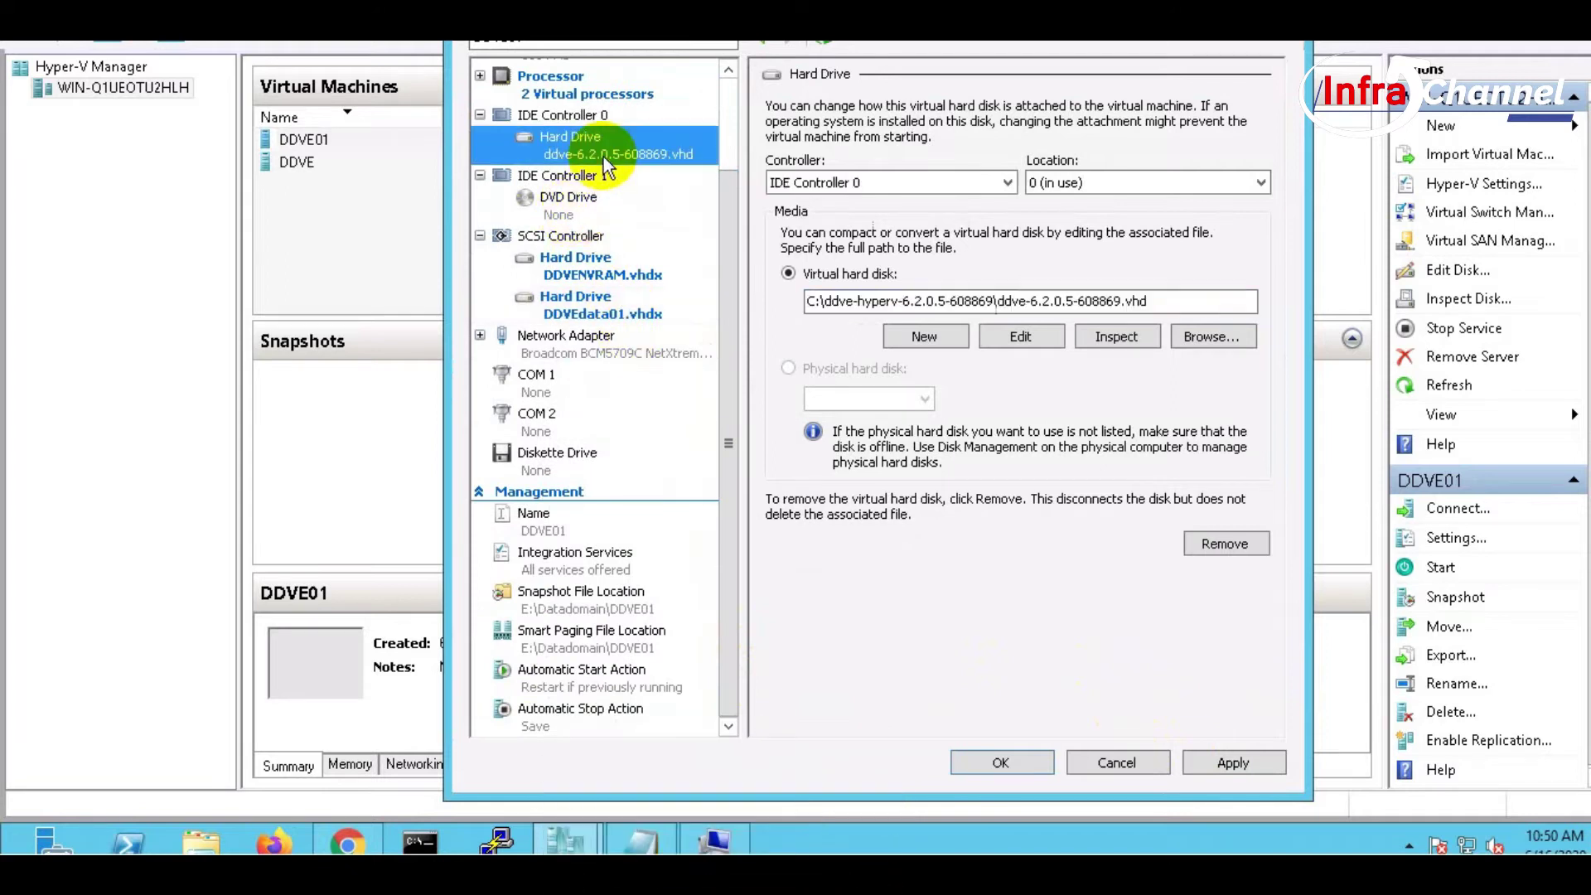
{"action": "left_click", "coordinate": [604, 267]}
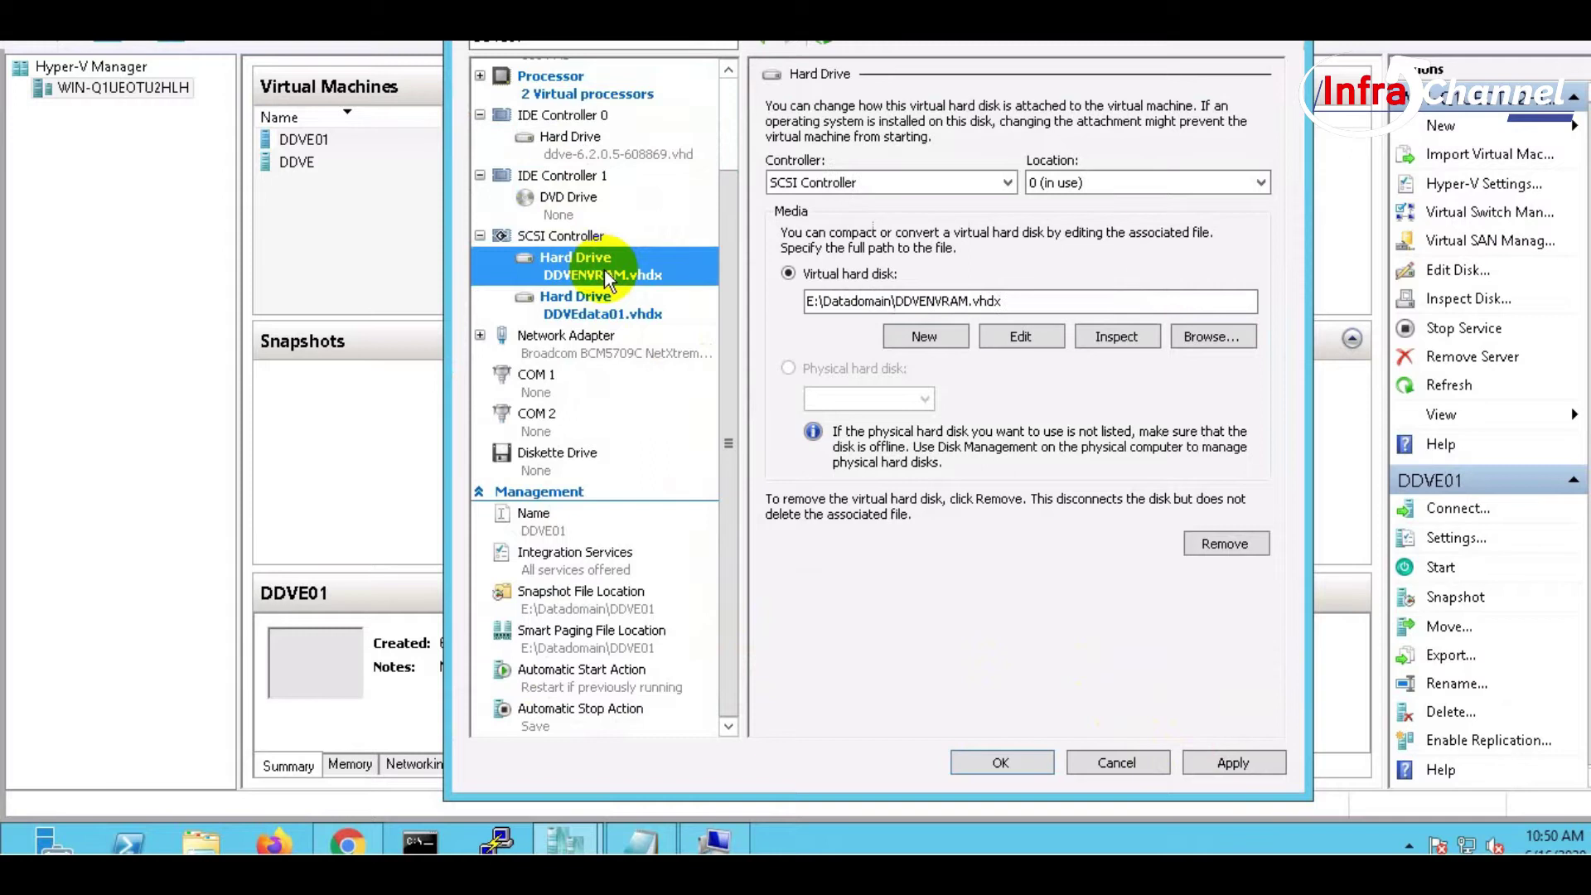
{"action": "left_click", "coordinate": [606, 317]}
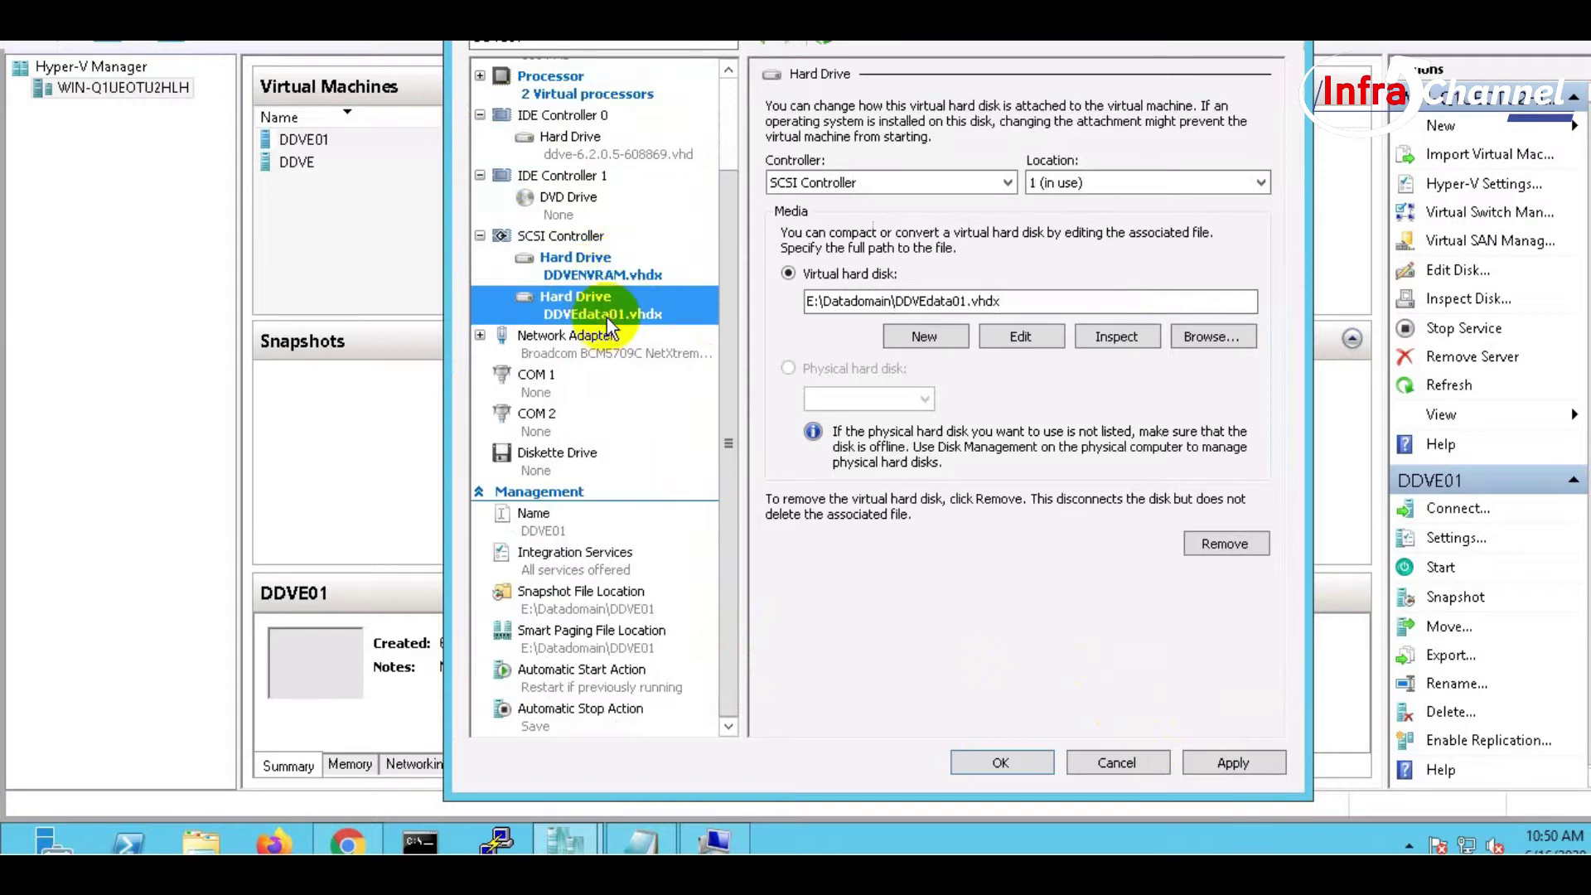
{"action": "left_click", "coordinate": [1229, 760]}
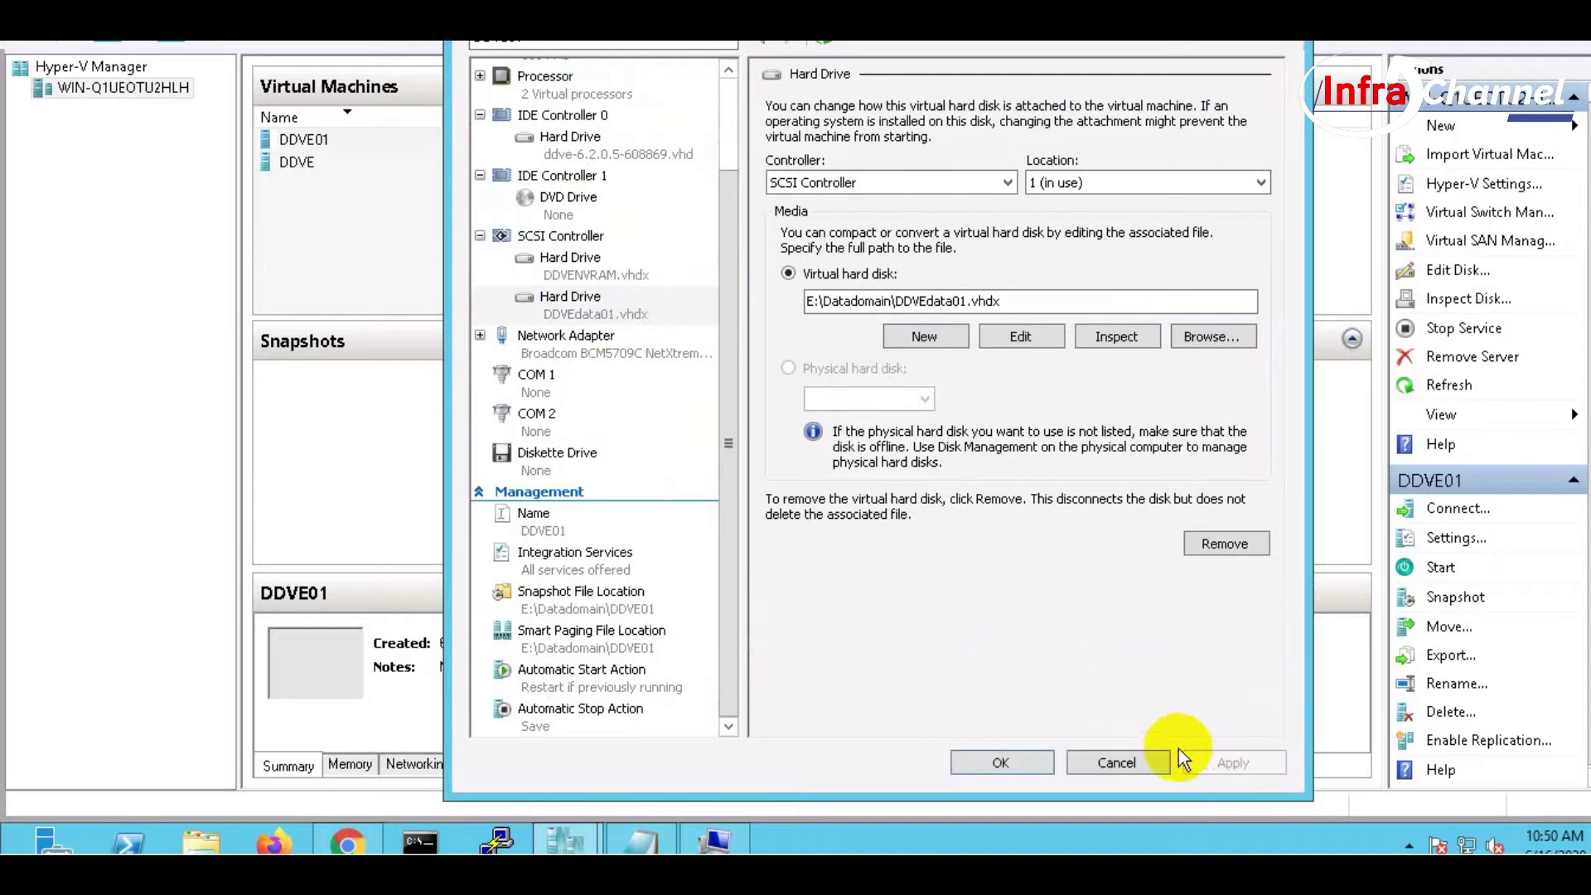
{"action": "left_click", "coordinate": [1043, 759]}
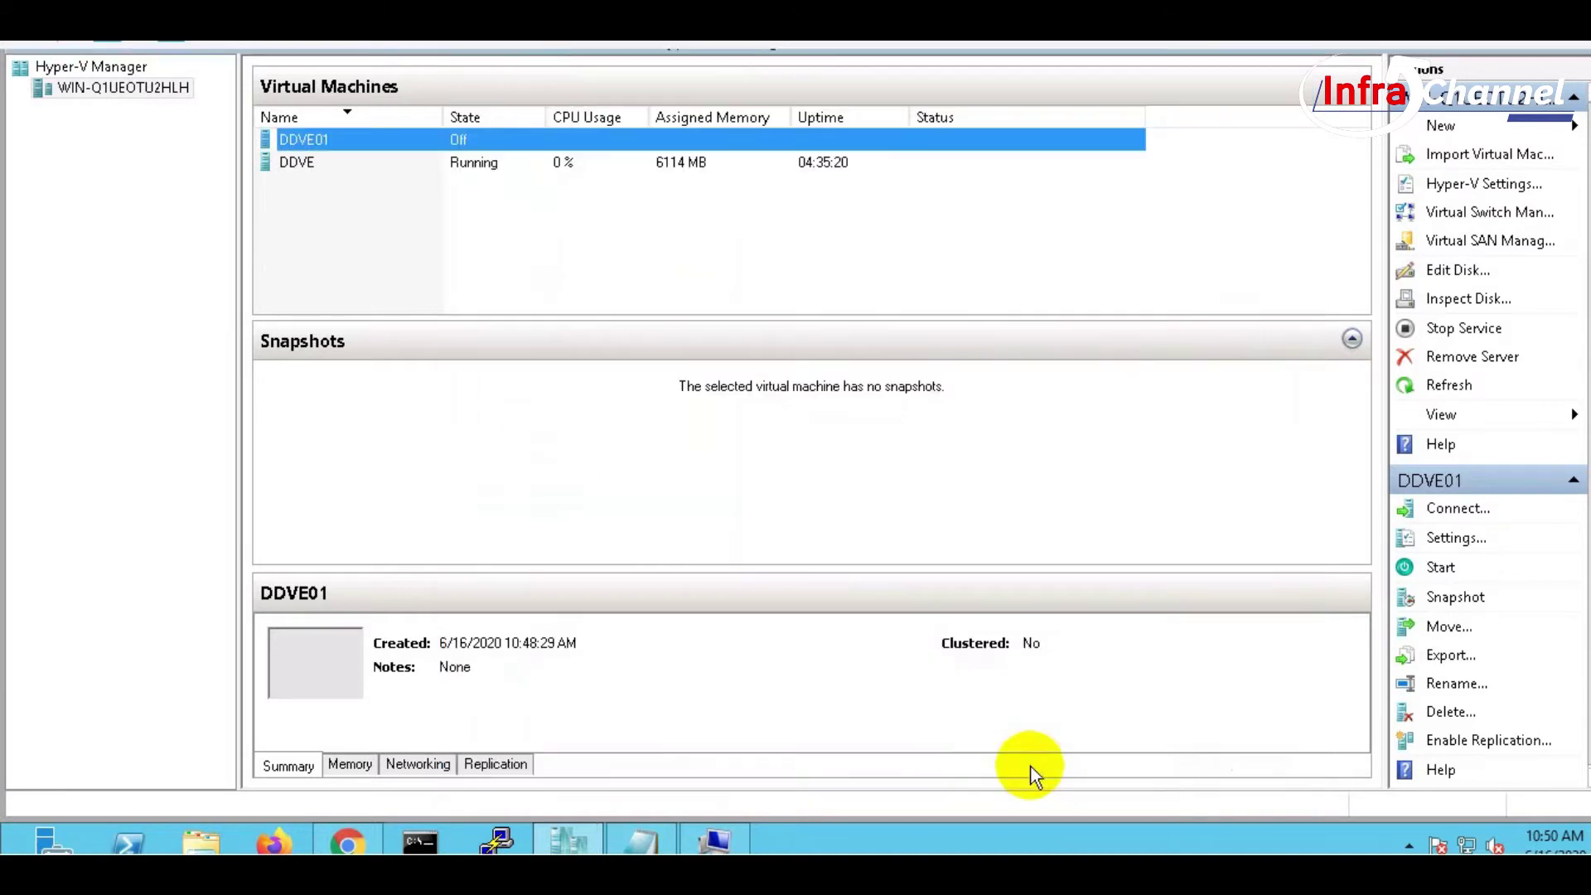
Step: Connect to the DDVE01 virtual machine and start it
{"action": "right_click", "coordinate": [341, 140]}
{"action": "left_click", "coordinate": [393, 156]}
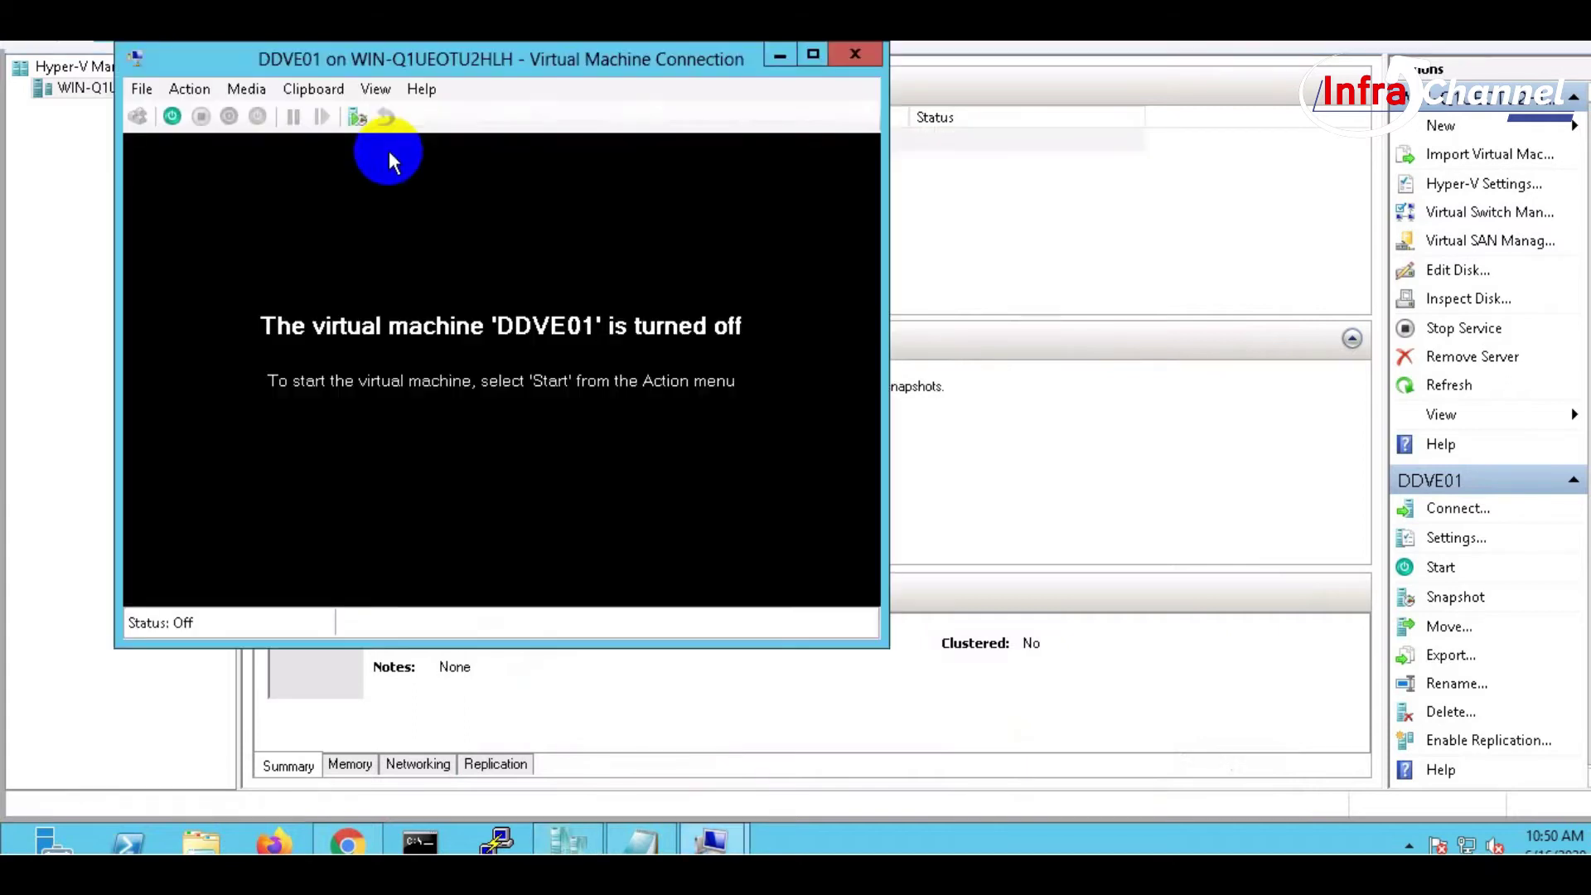
{"action": "left_click", "coordinate": [174, 117]}
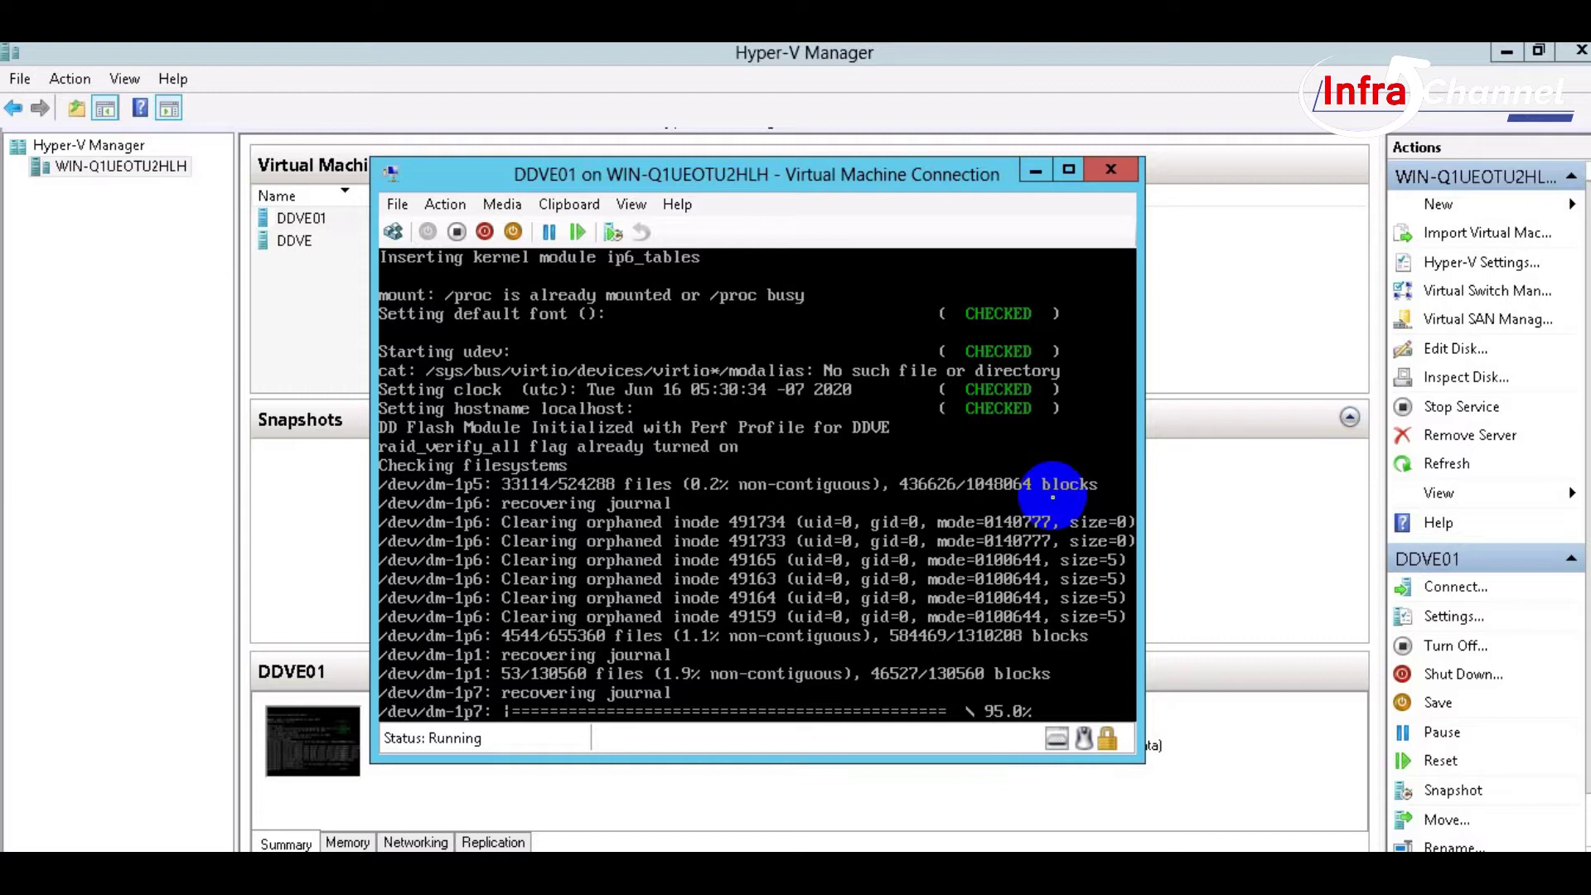
Step: Log in to the Data Domain console as sysadmin with the account password
{"action": "left_click", "coordinate": [857, 363]}
{"action": "type", "text": "sysadmin"}
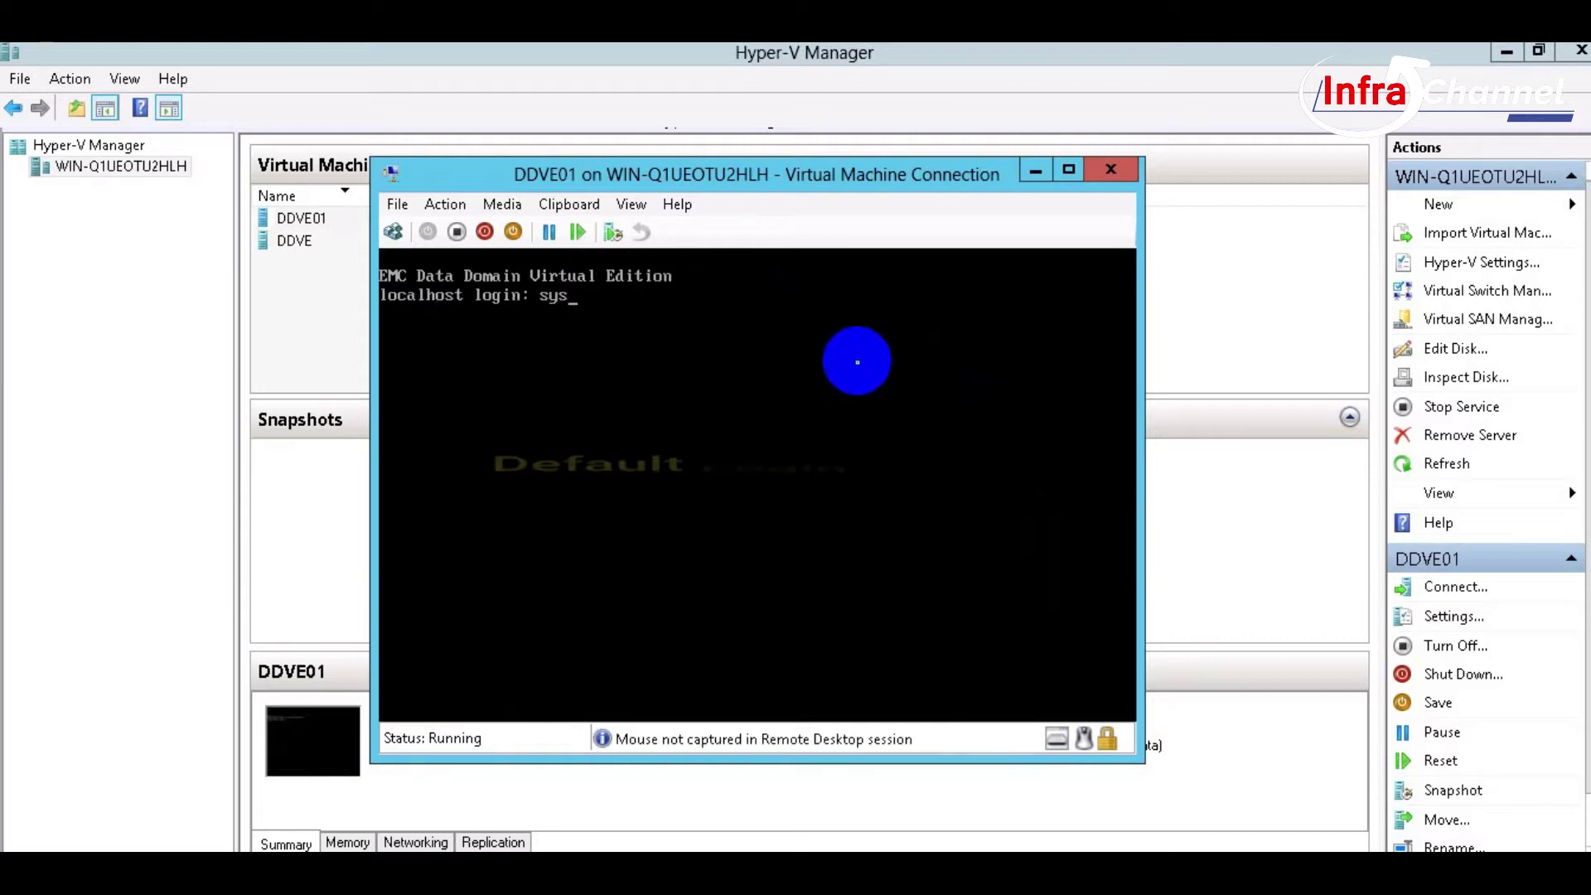
{"action": "key", "text": "Return"}
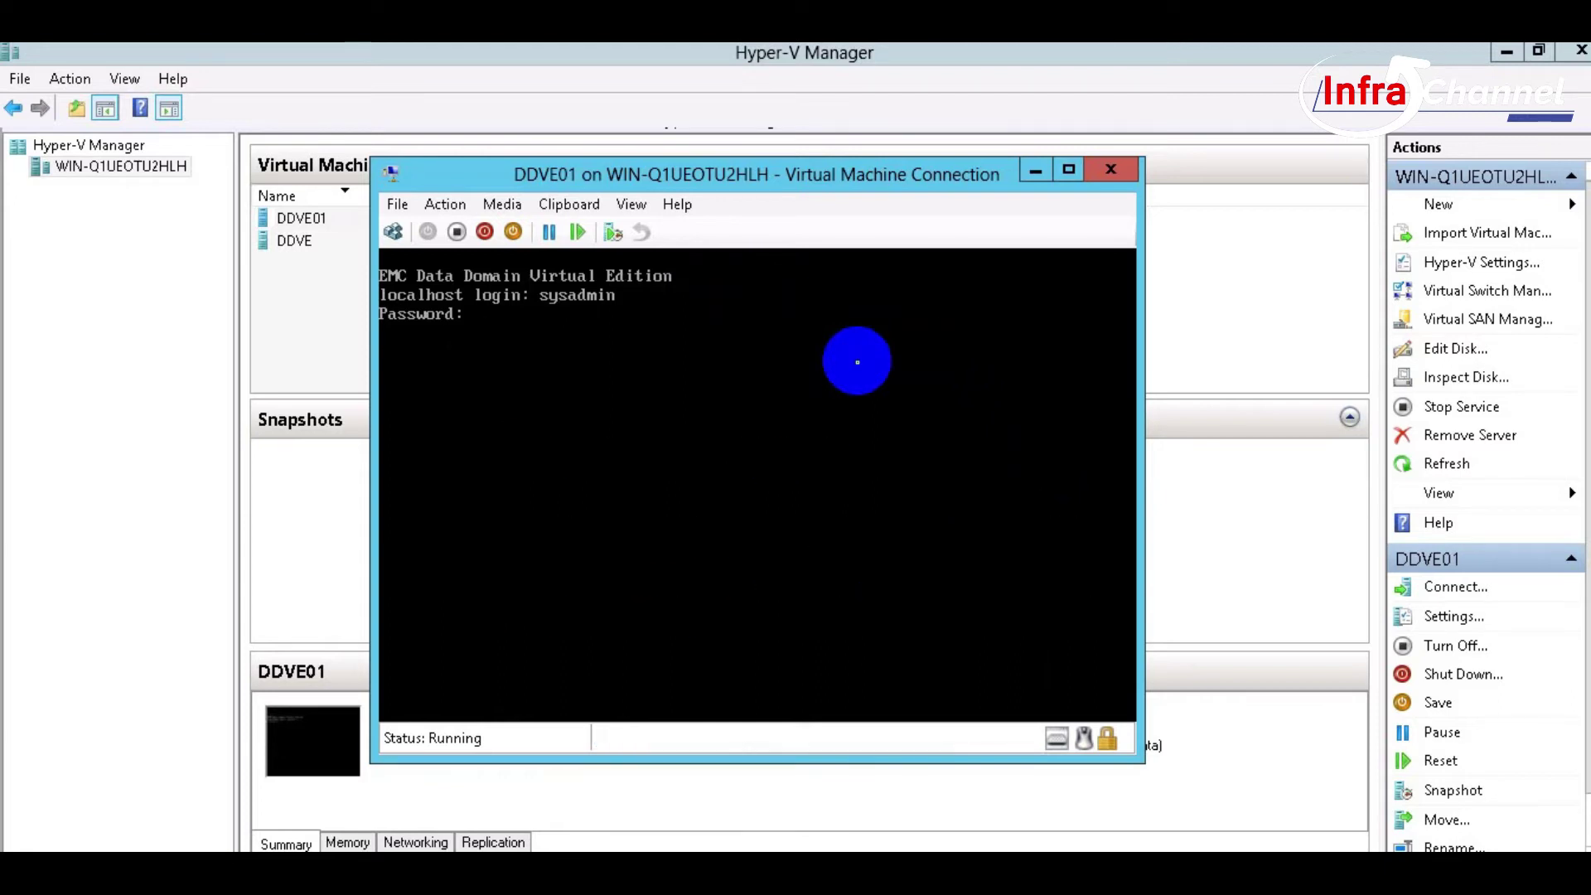
{"action": "key", "text": "Return"}
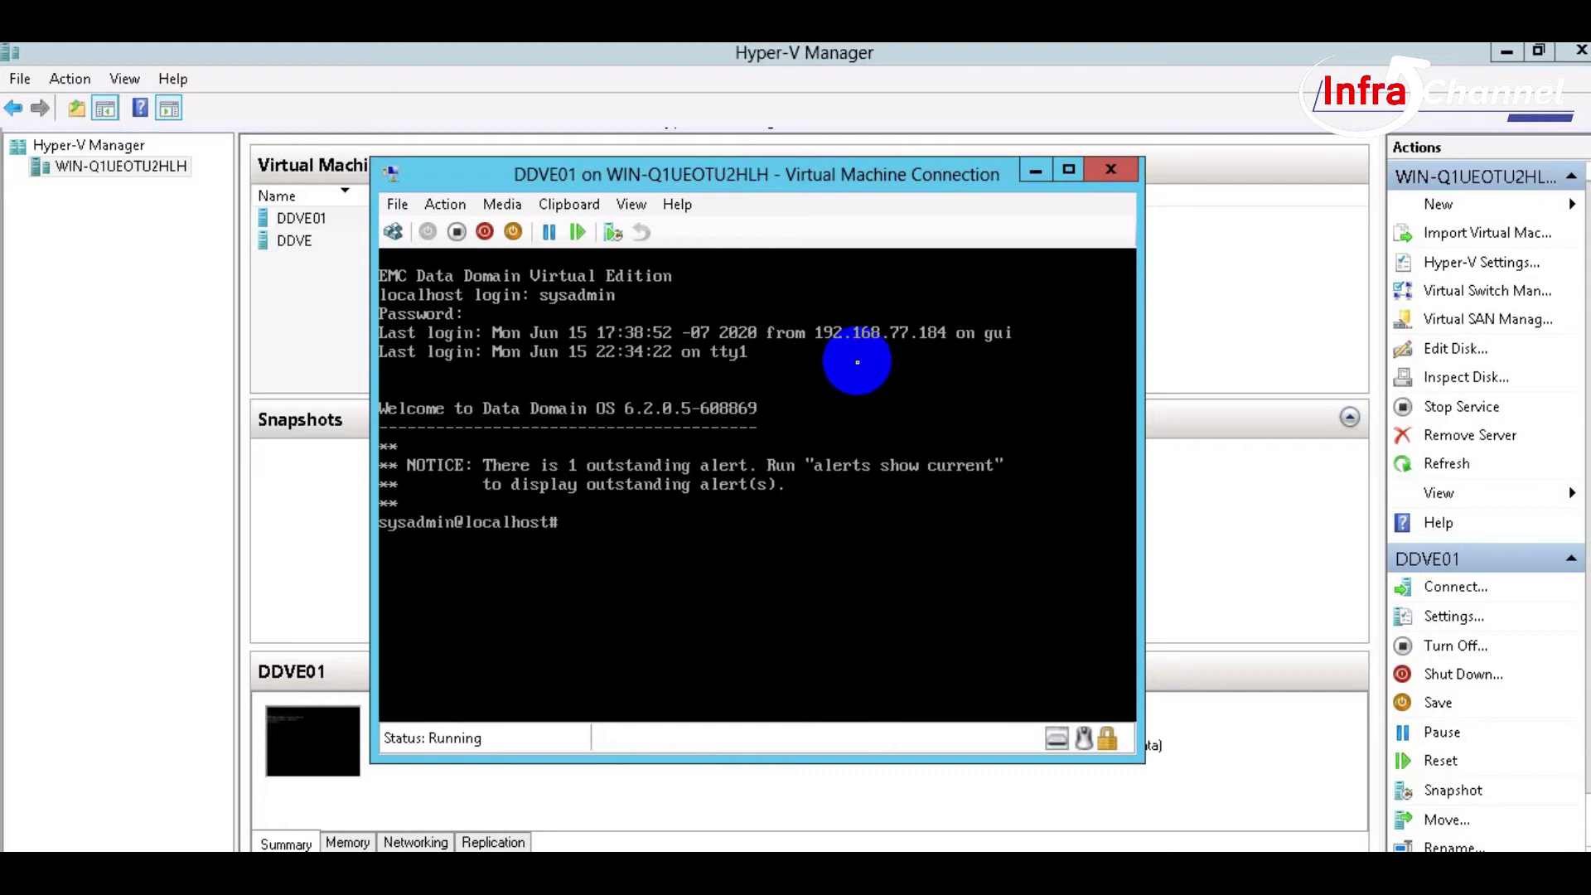
Step: Set the Data Domain system's time zone to etc/gmt+7 with the config set timezone command
{"action": "type", "text": "config set timezone et"}
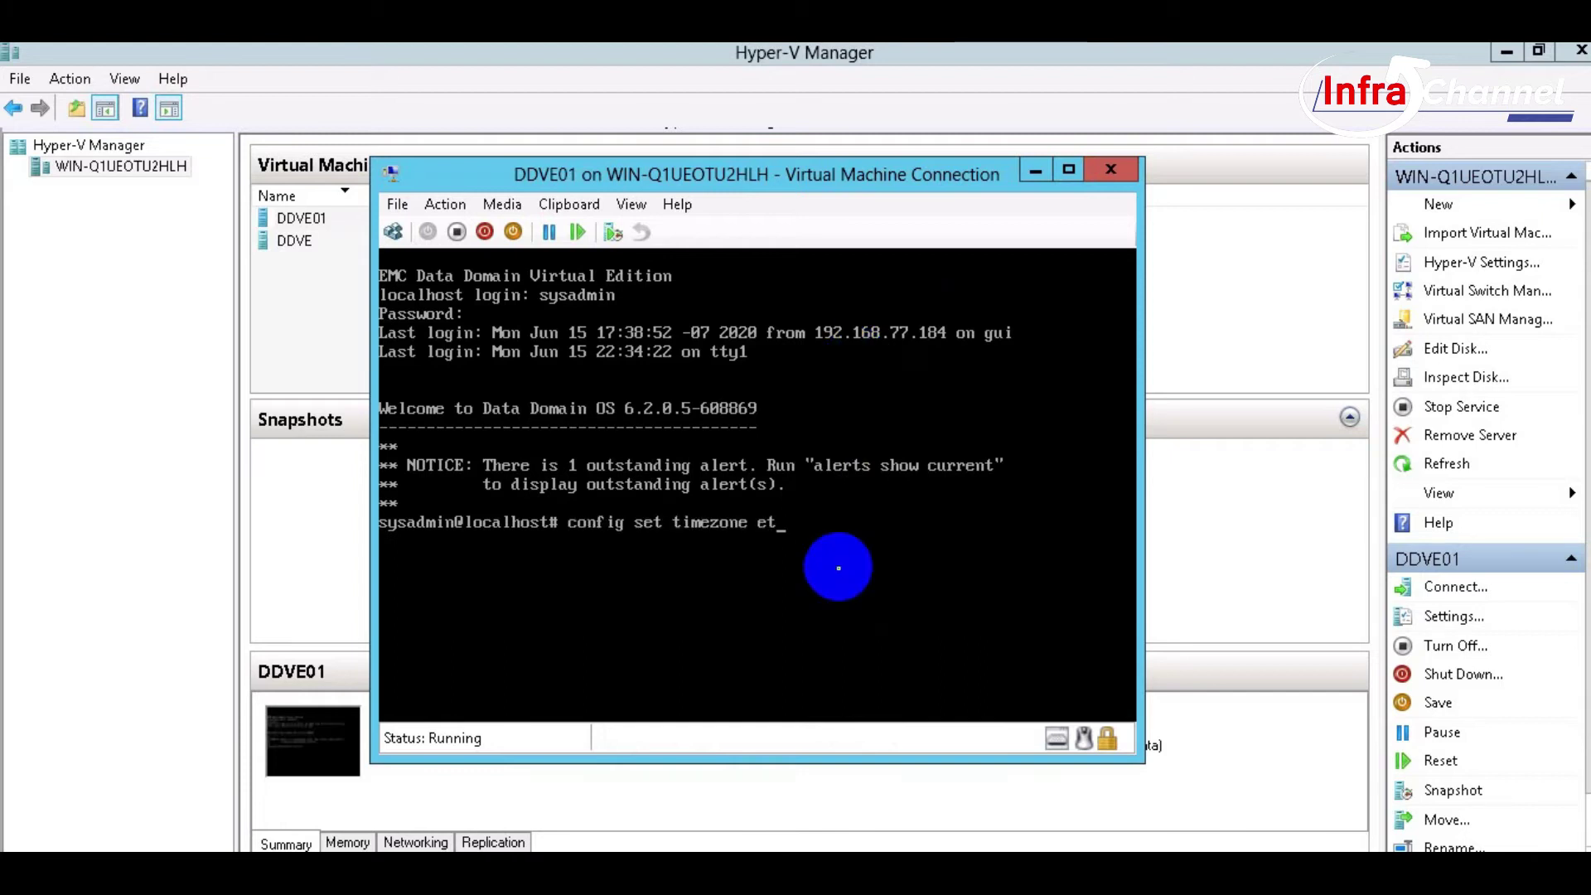
{"action": "type", "text": "c/gmt"}
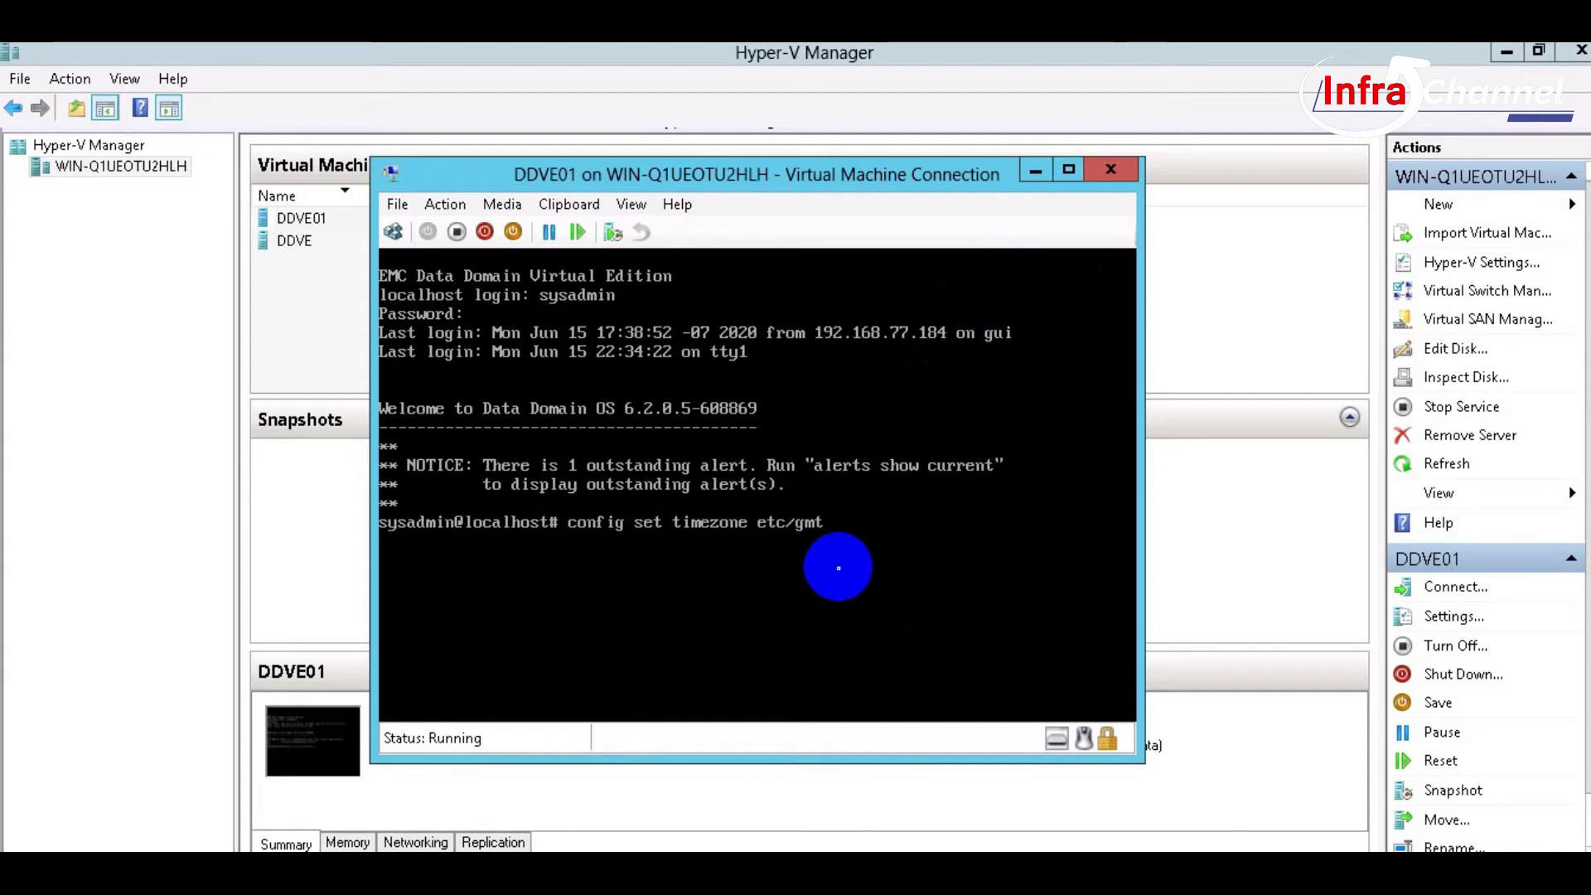
{"action": "type", "text": "+7"}
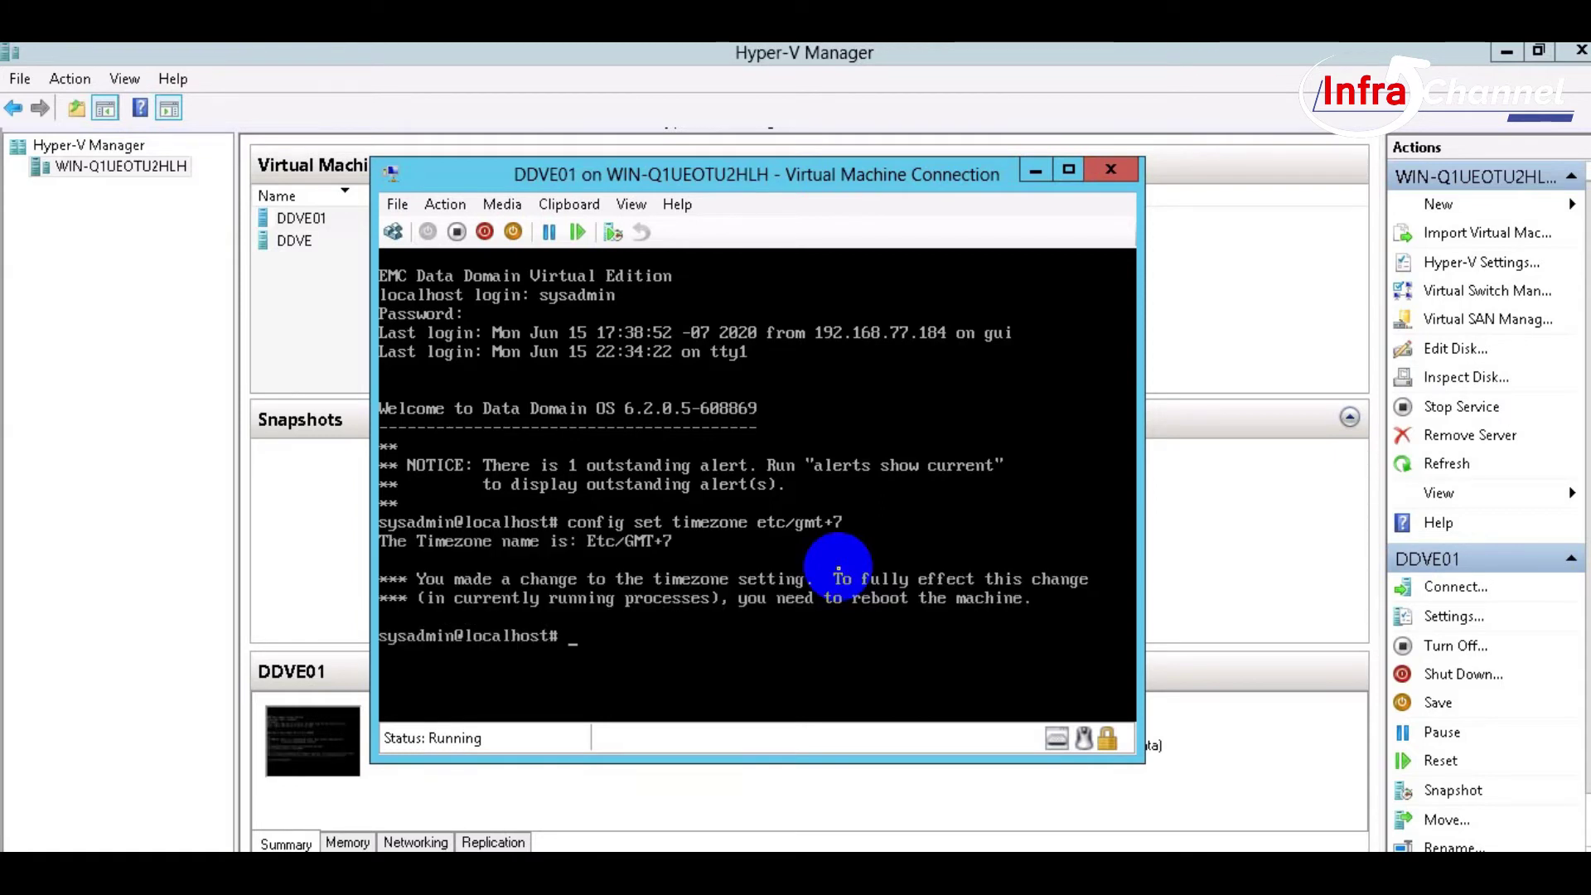
Step: Reboot the Data Domain system with the system reboot command and confirm with yes
{"action": "type", "text": "system reboot"}
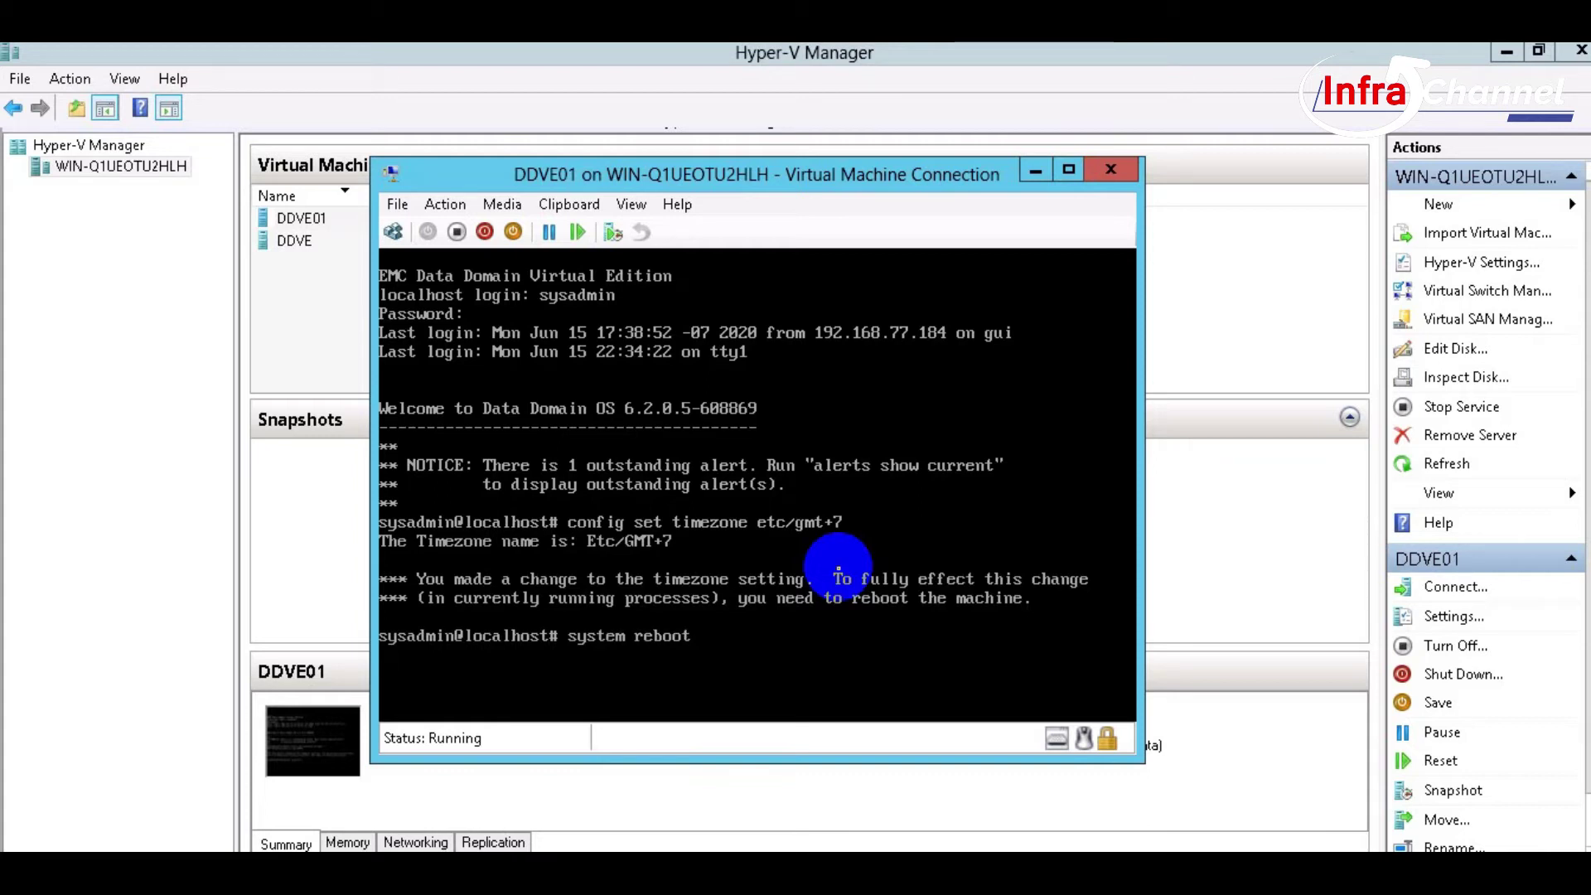
{"action": "key", "text": "Return"}
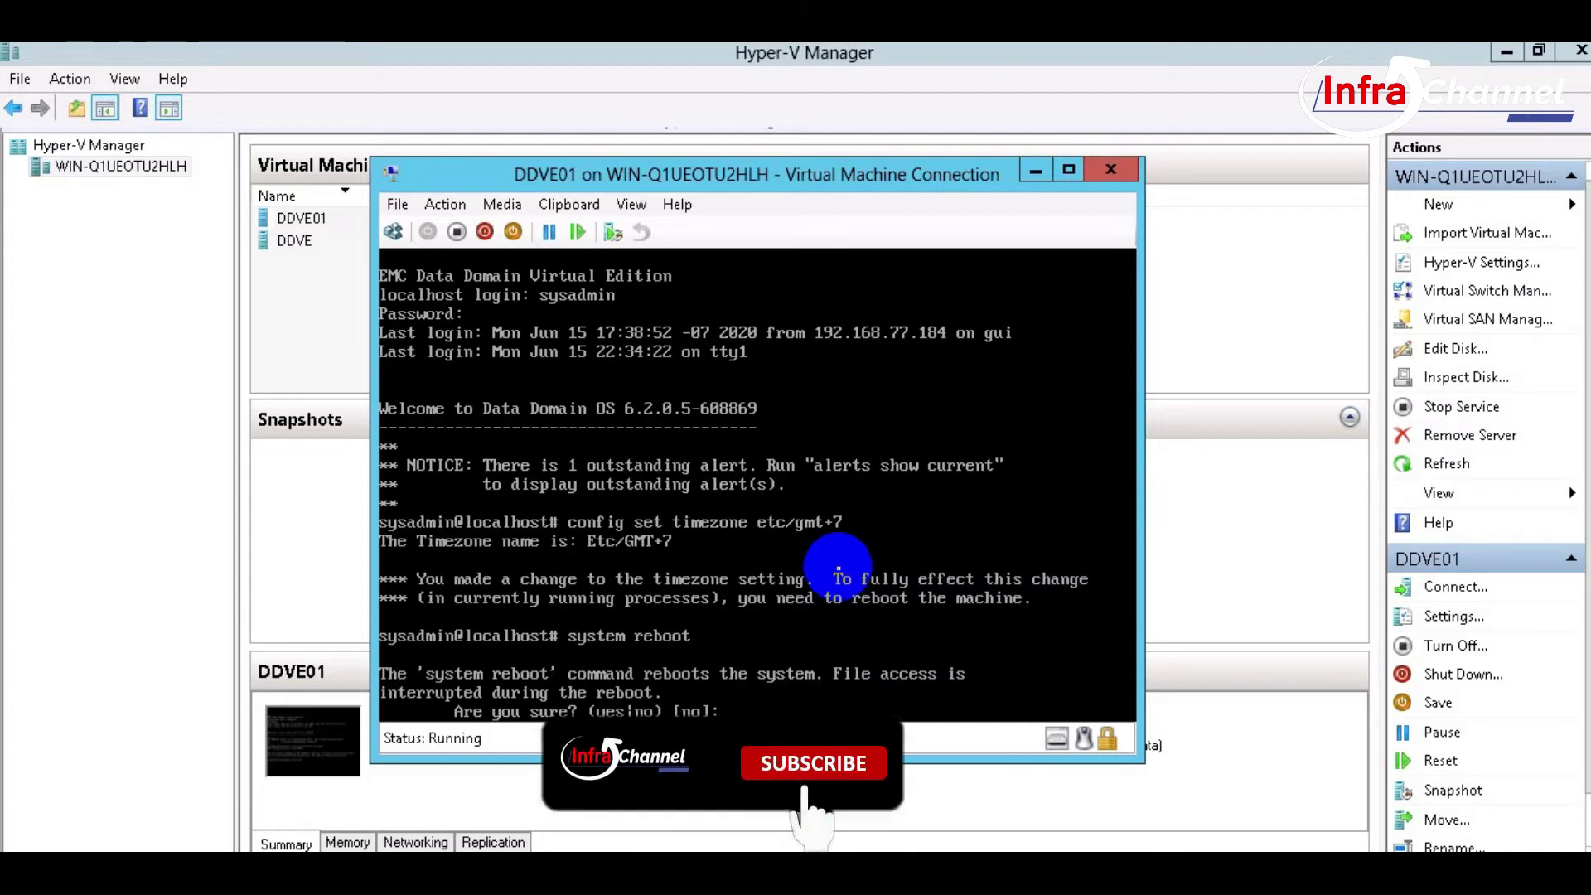
{"action": "type", "text": "yes"}
{"action": "key", "text": "Return"}
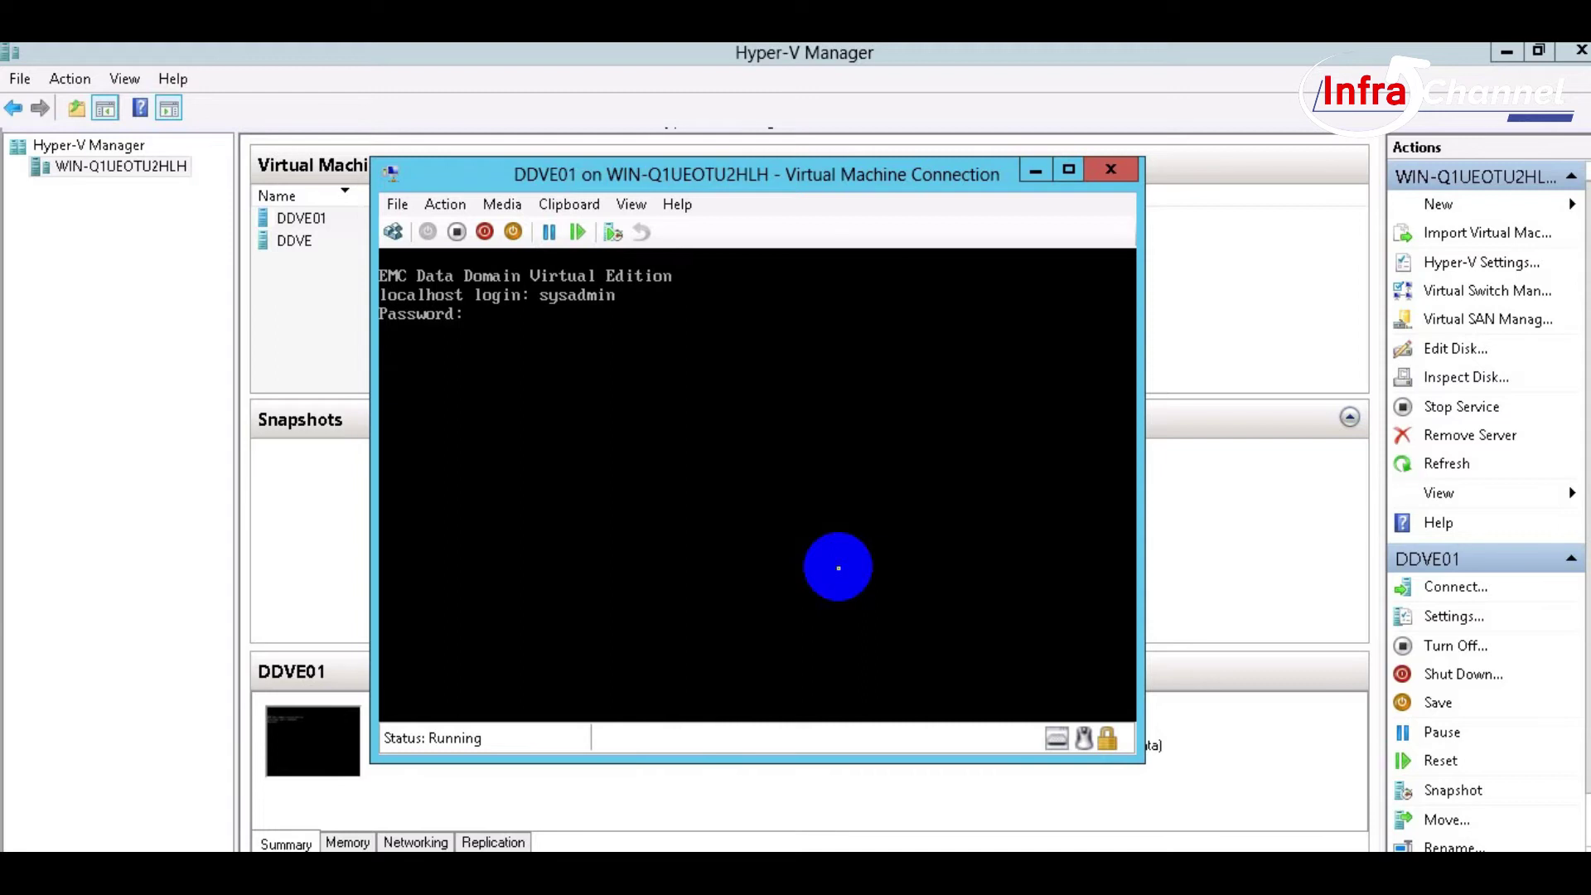
Step: Log back in as sysadmin with the account password and run config setup, choosing the GUI wizard
{"action": "key", "text": "Return"}
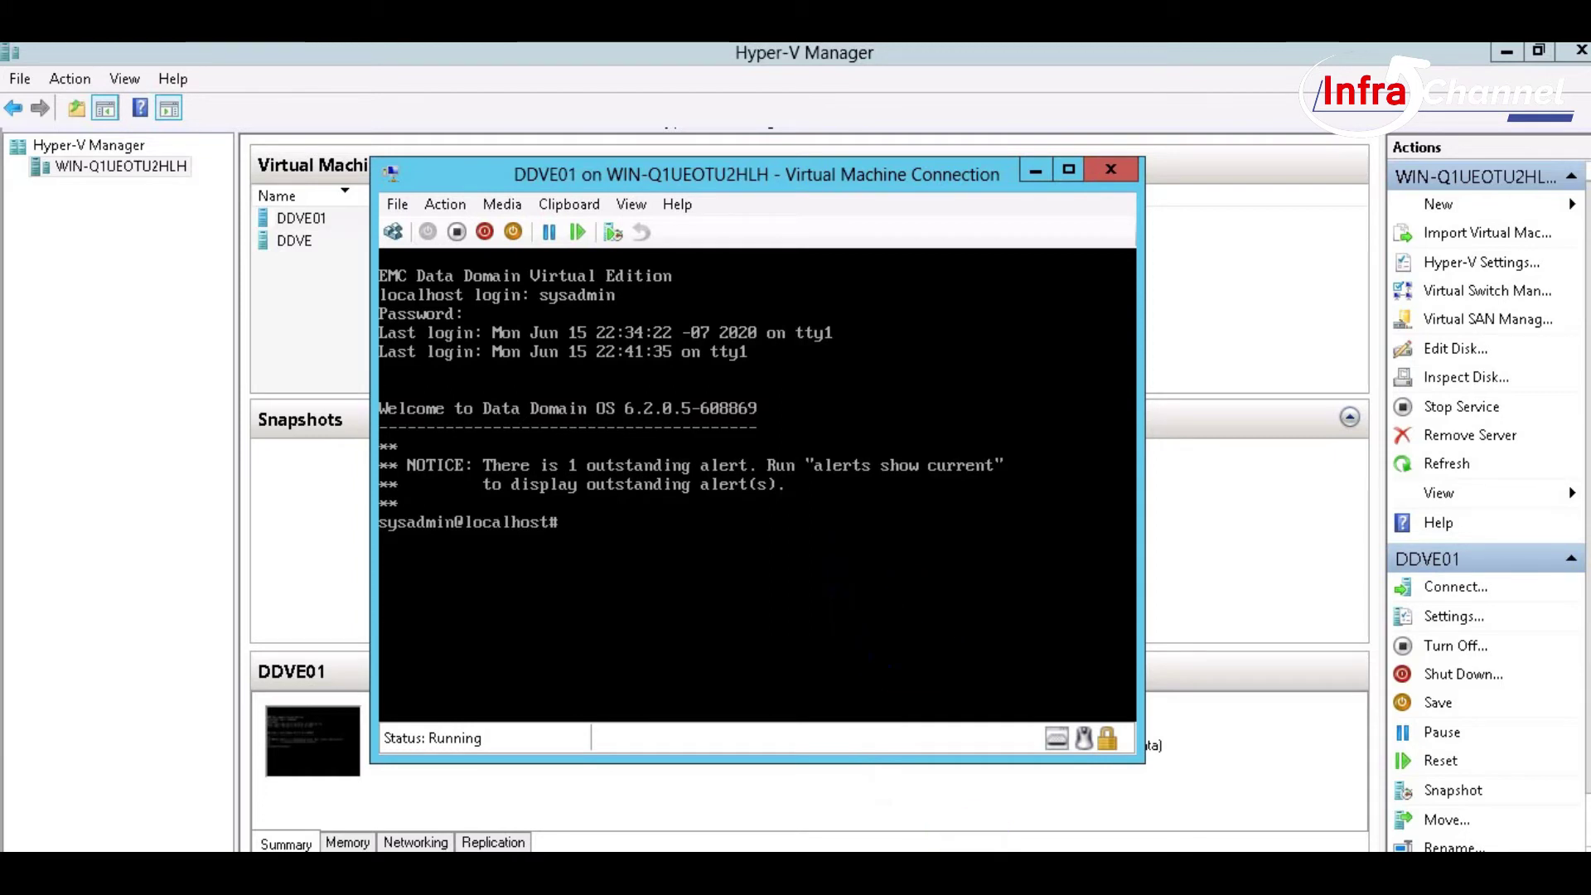
{"action": "type", "text": "config setup"}
{"action": "key", "text": "Return"}
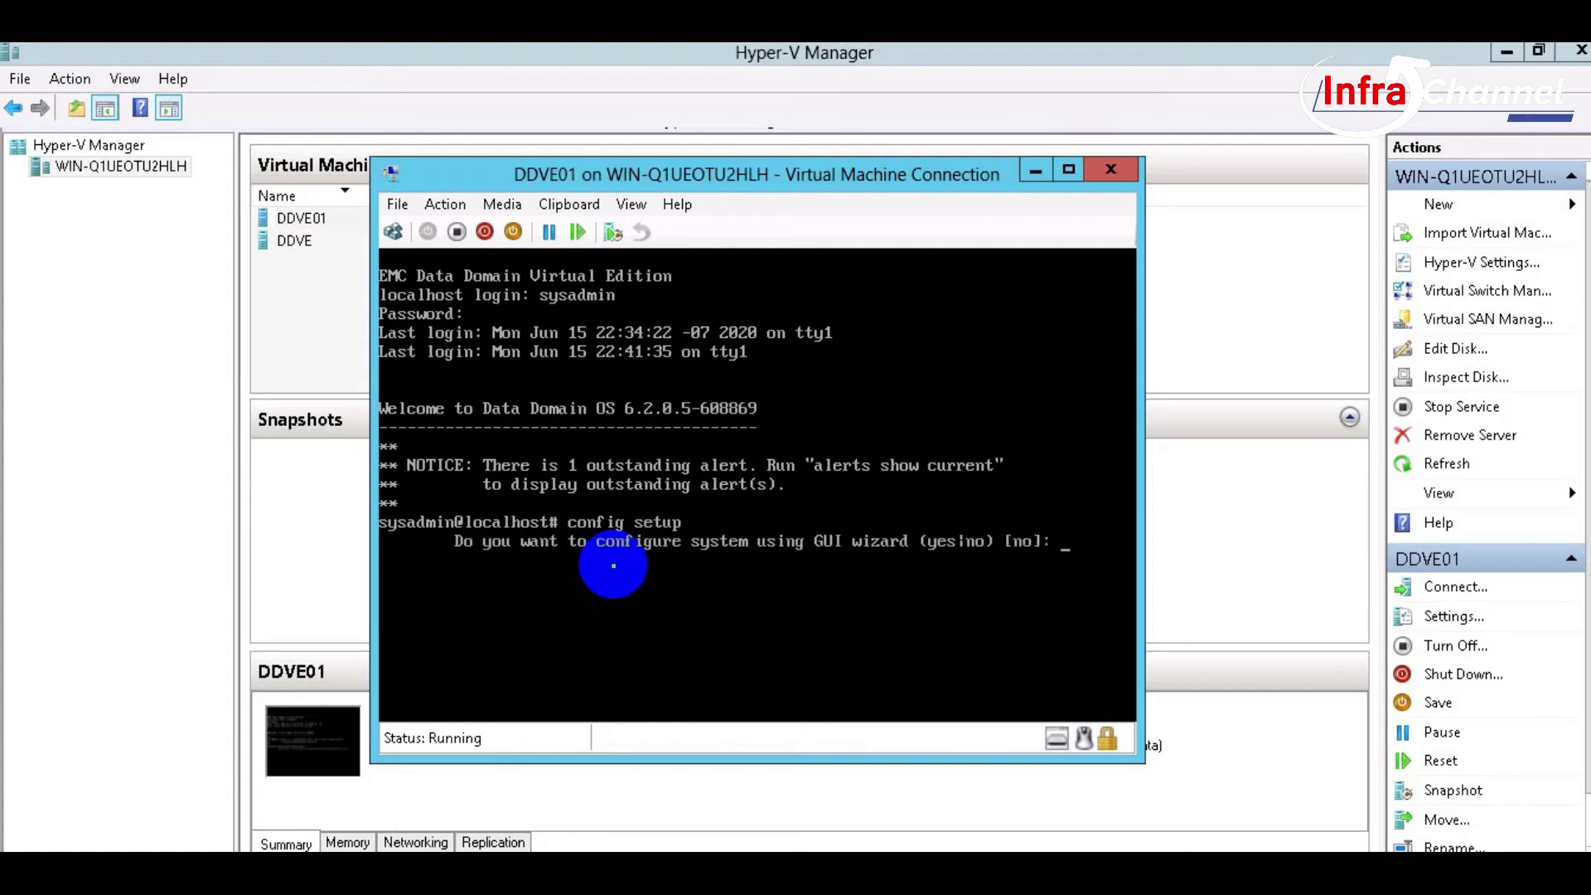
{"action": "type", "text": "yes"}
{"action": "key", "text": "Return"}
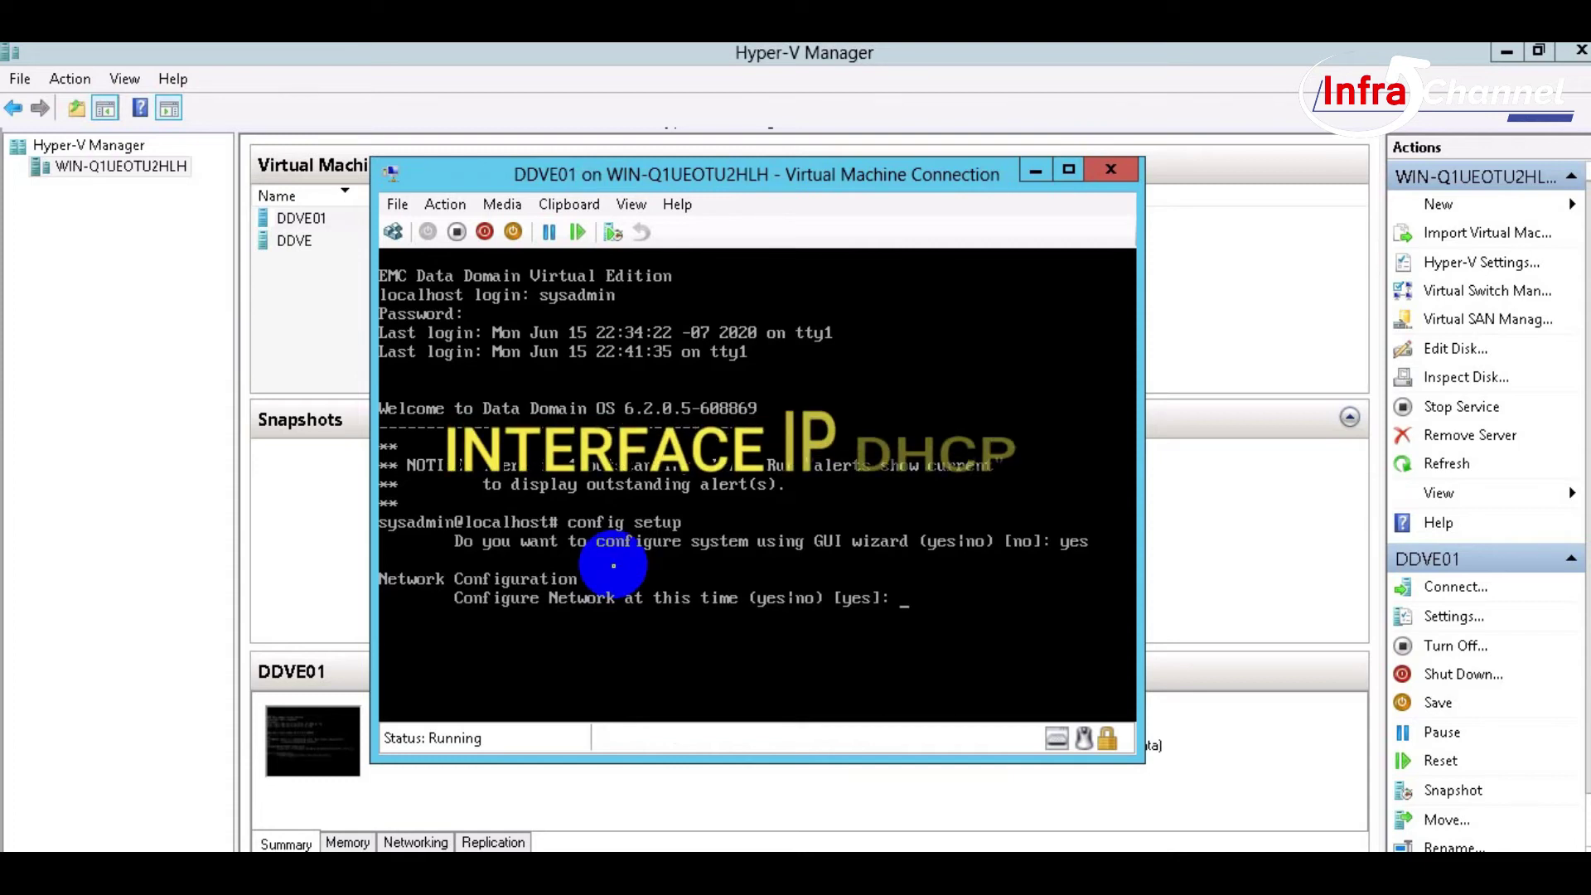
Step: Choose to configure the network, using DHCP for the hostname, domain name, default gateway and DNS servers
{"action": "type", "text": "yes"}
{"action": "key", "text": "Return"}
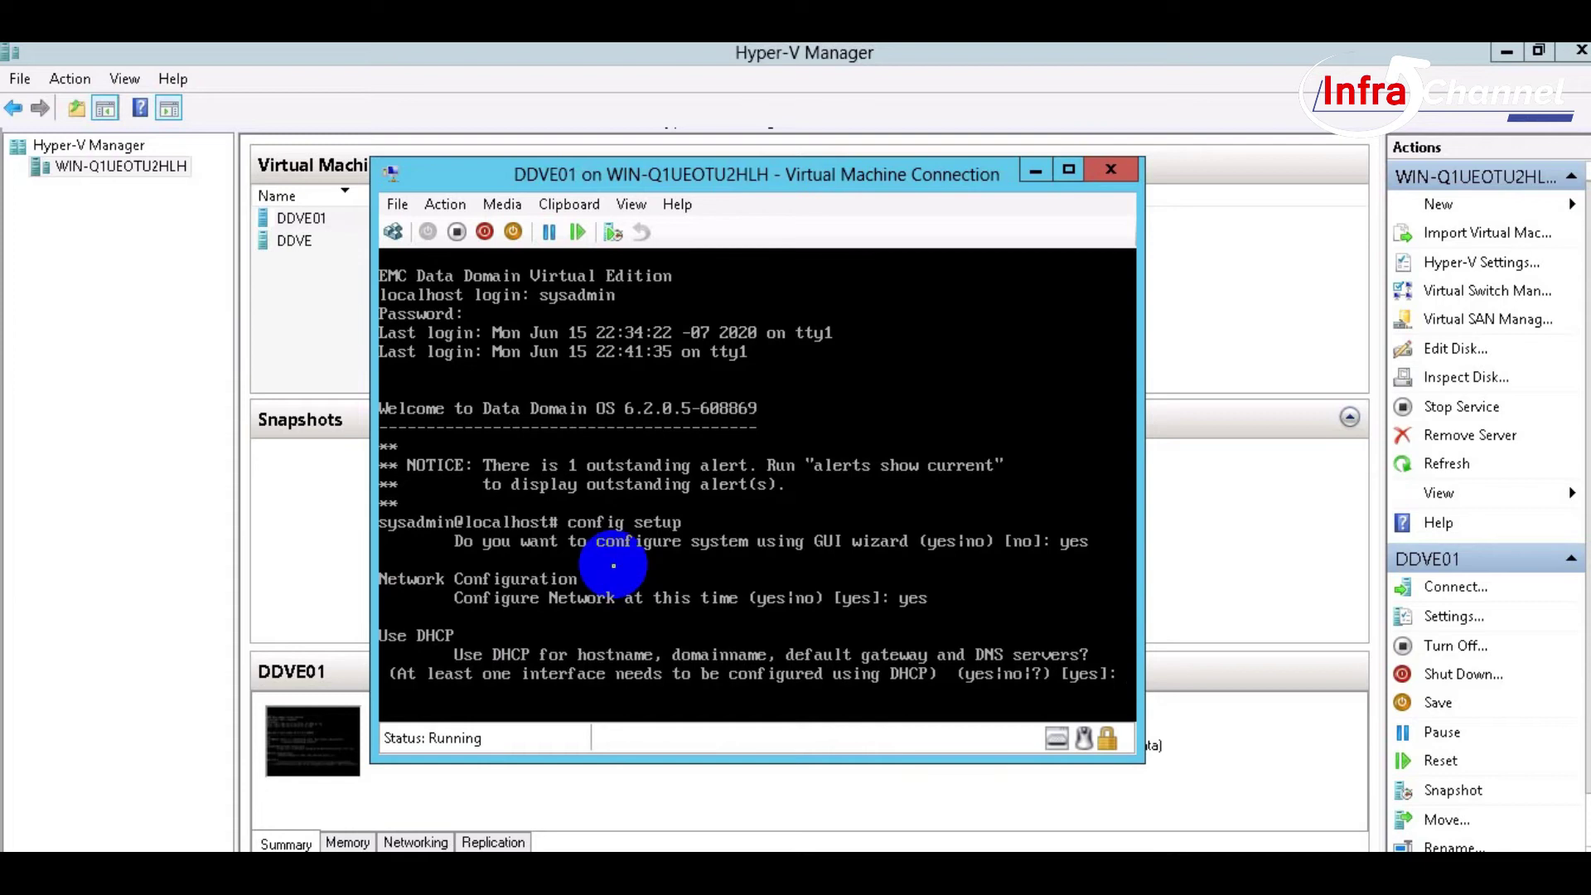
{"action": "type", "text": "yes"}
{"action": "key", "text": "Return"}
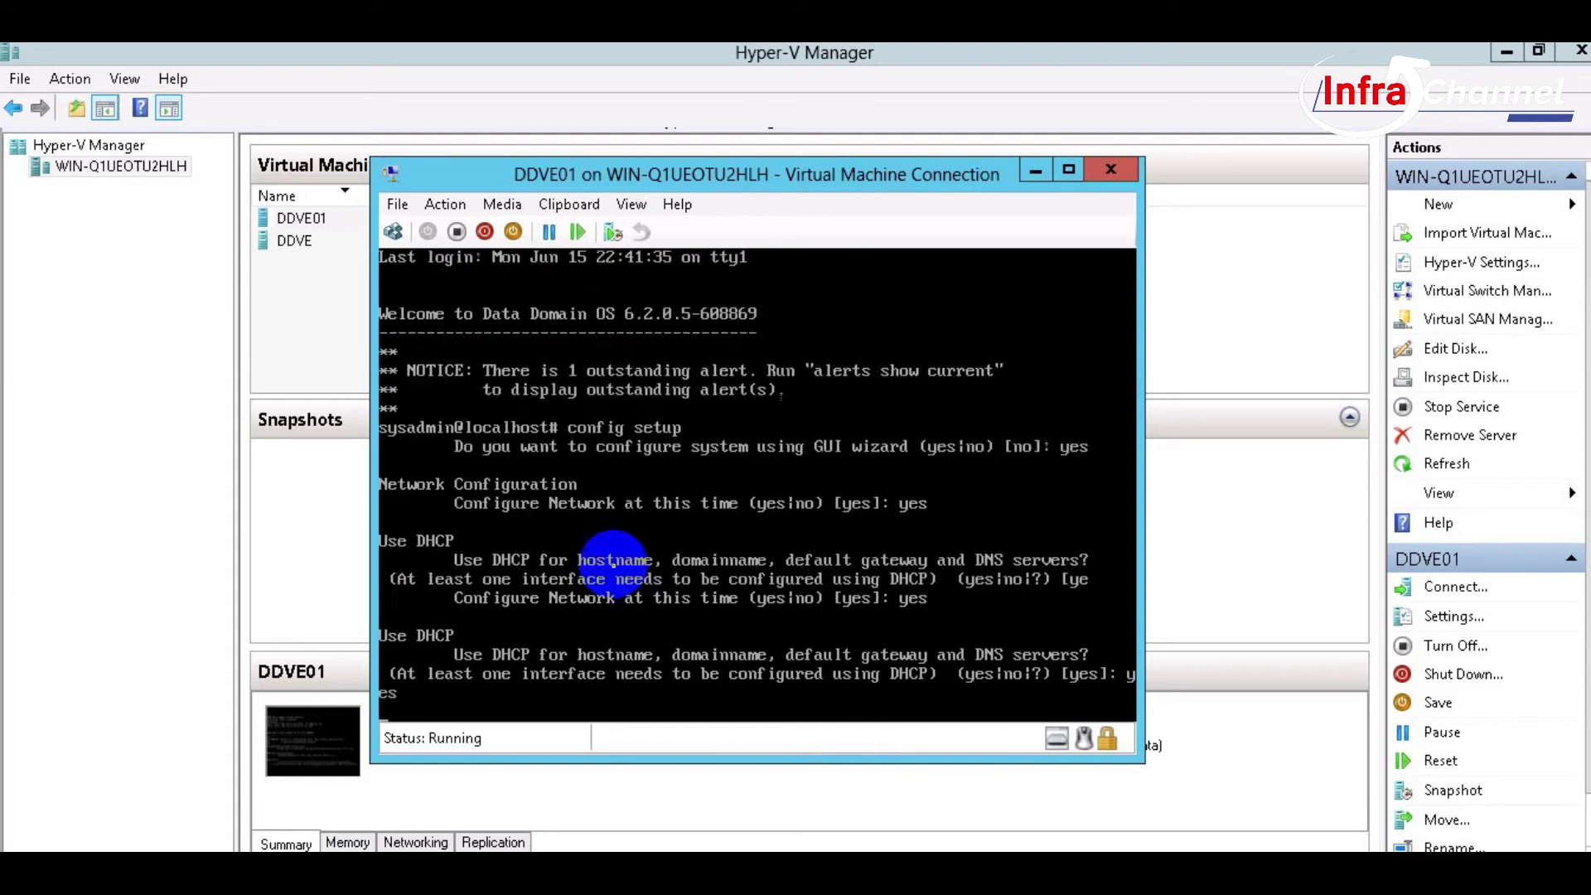
Step: Enable Ethernet port ethV0 with DHCP and save the pending network settings
{"action": "type", "text": "yes|no|?) [yes]: yes"}
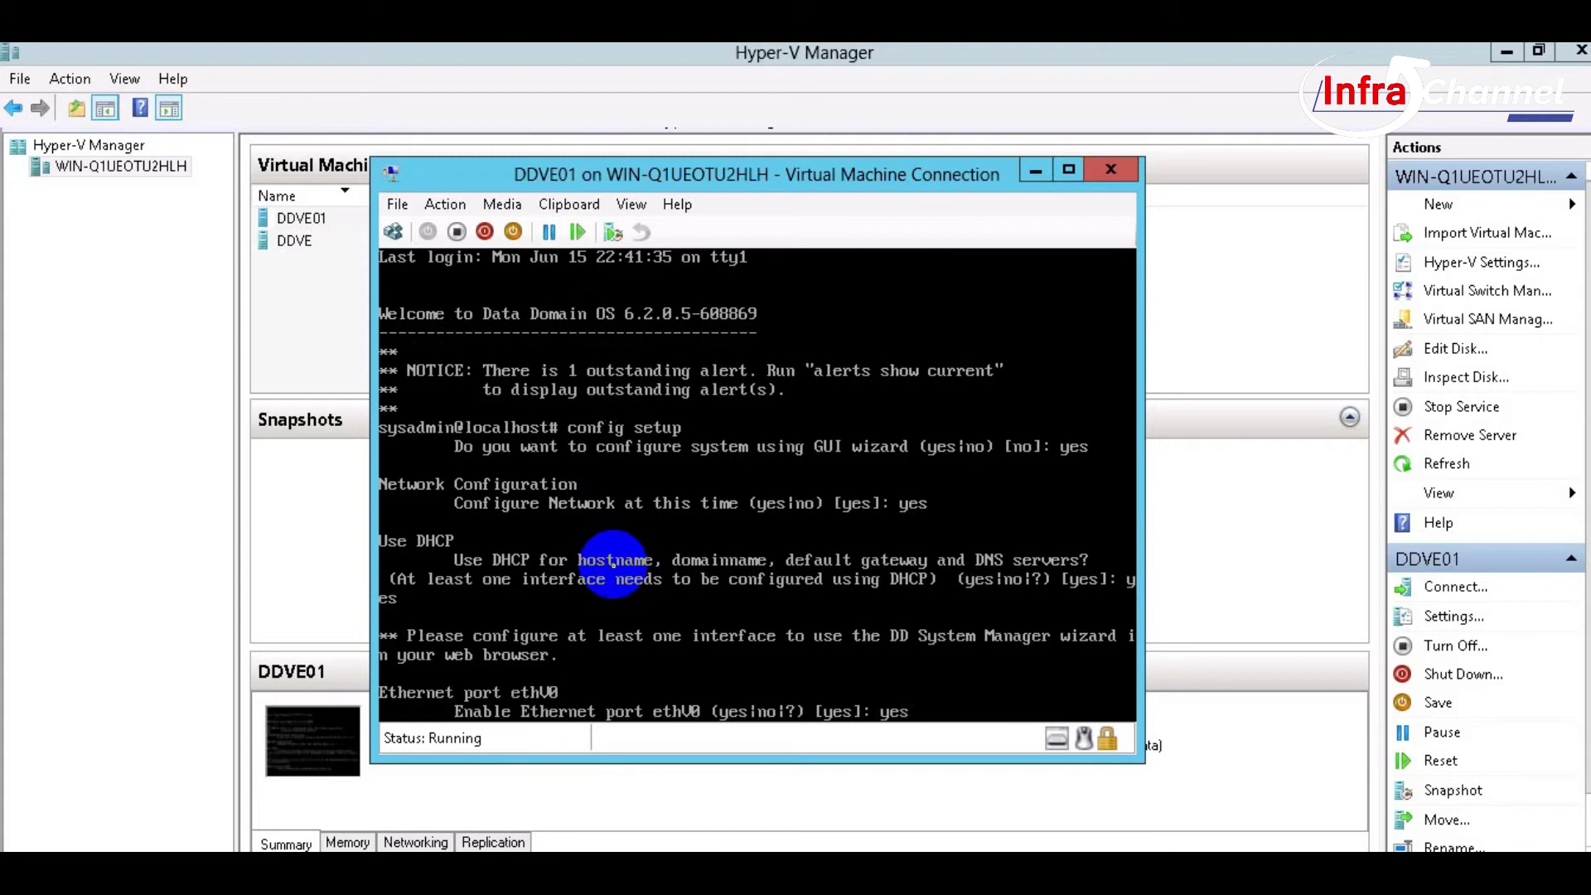
{"action": "key", "text": "Return"}
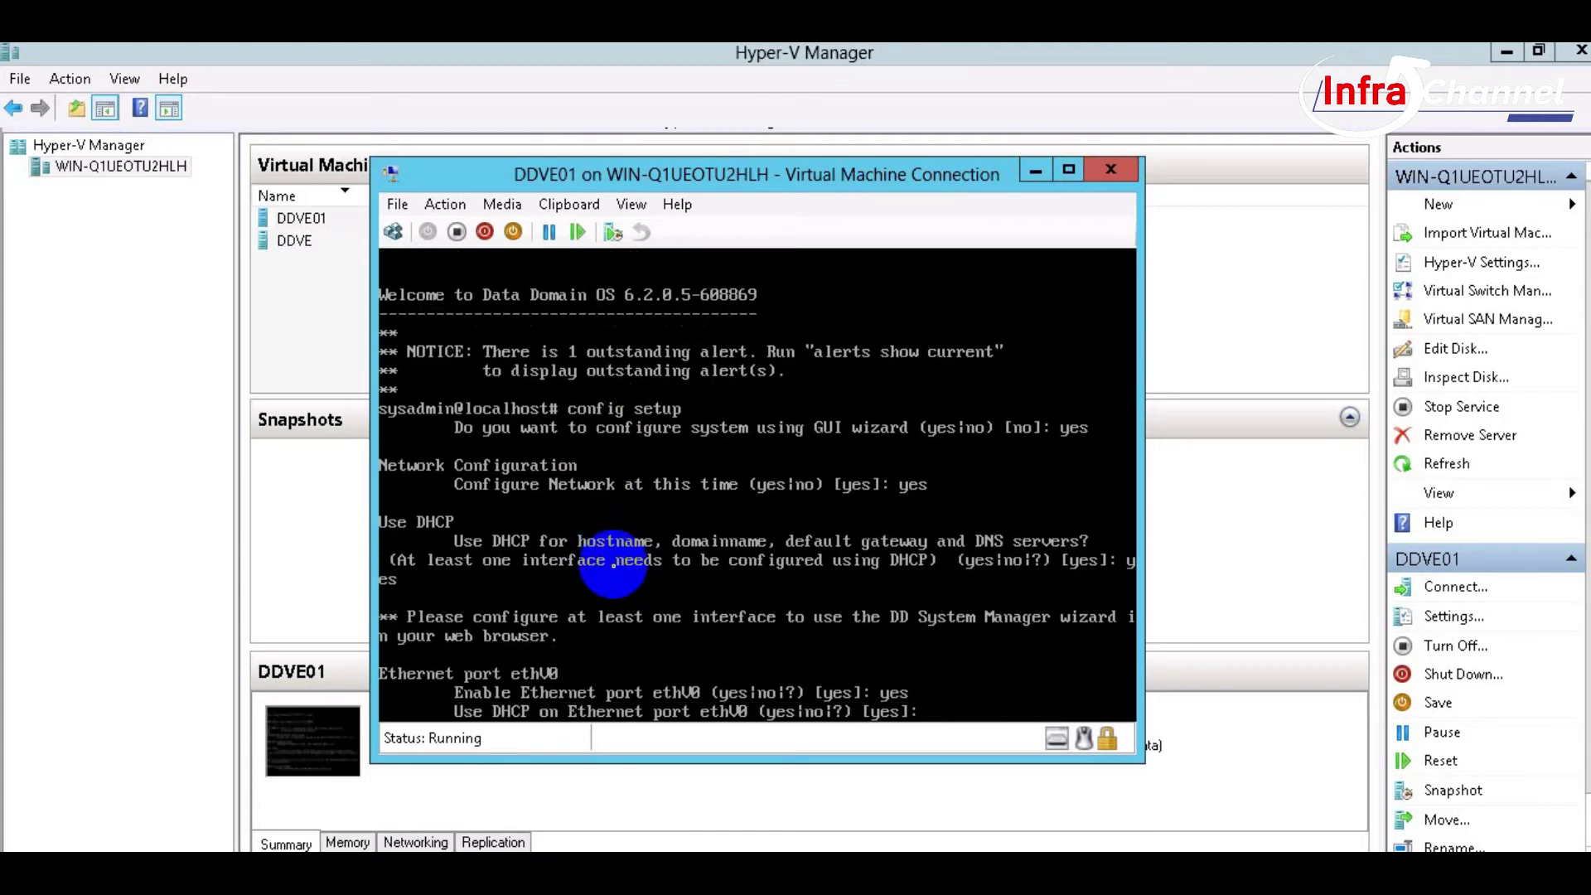
{"action": "type", "text": "yes"}
{"action": "key", "text": "Return"}
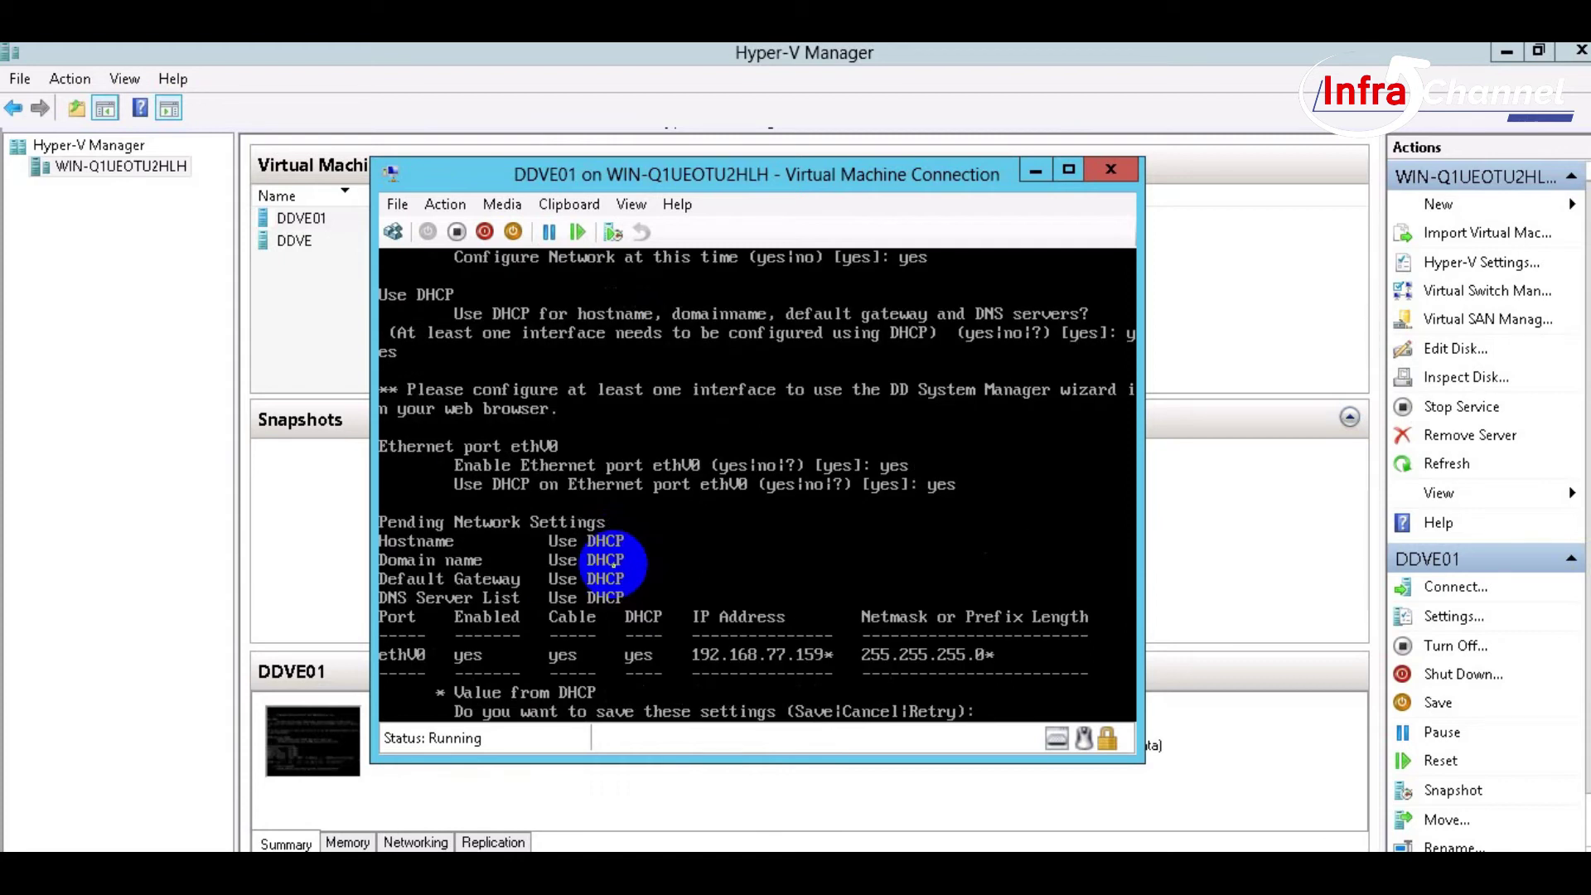
{"action": "type", "text": "save"}
{"action": "key", "text": "Return"}
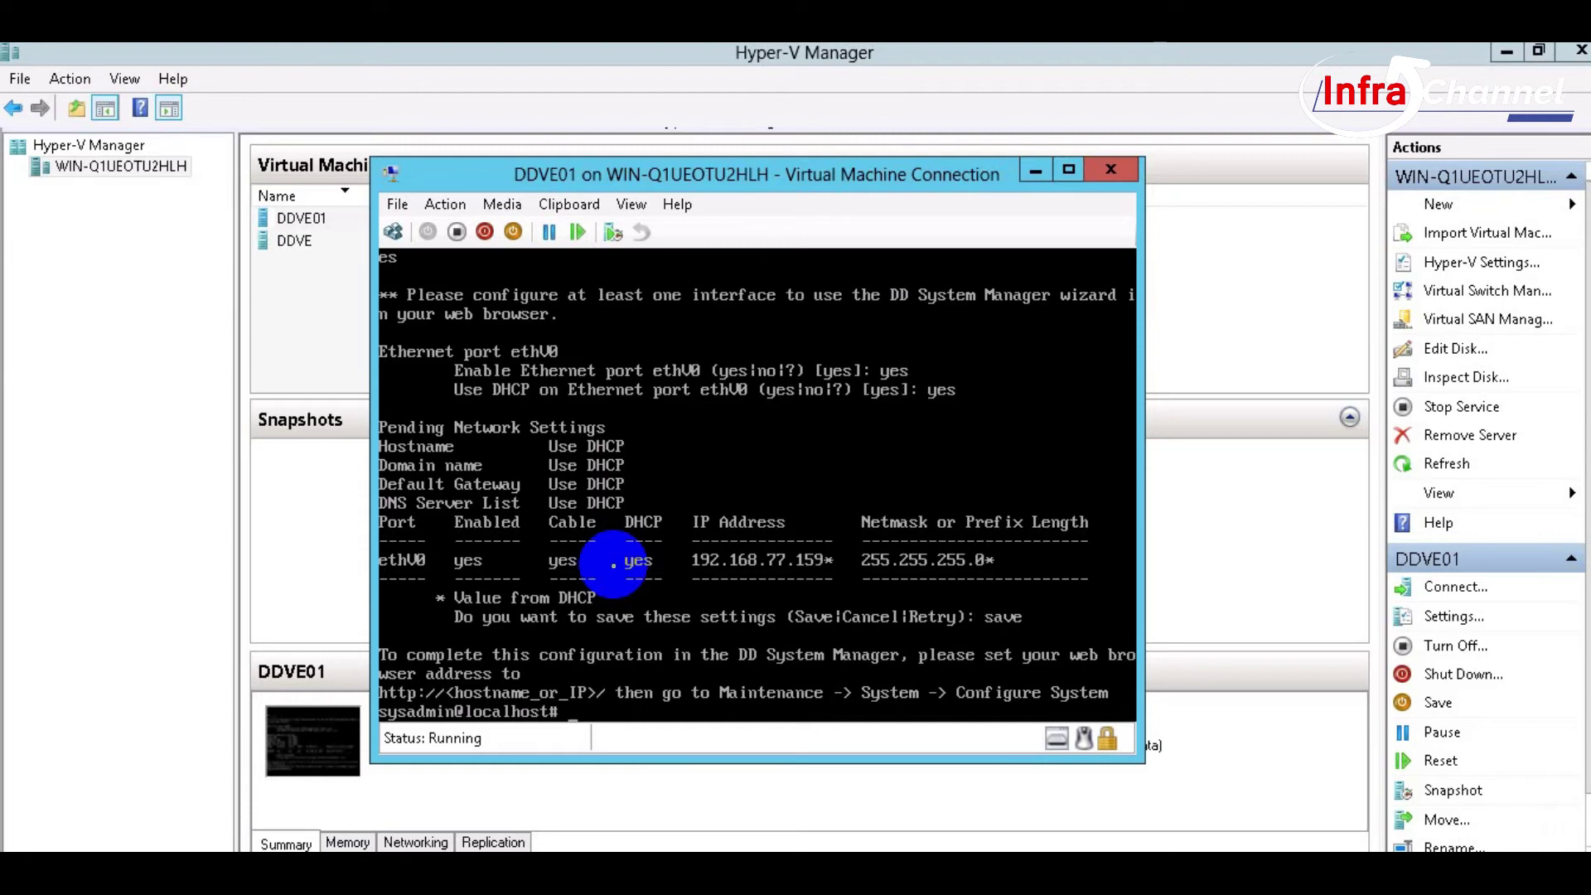
Step: List all storage of the Data Domain system with the storage show all command
{"action": "type", "text": "storage show all"}
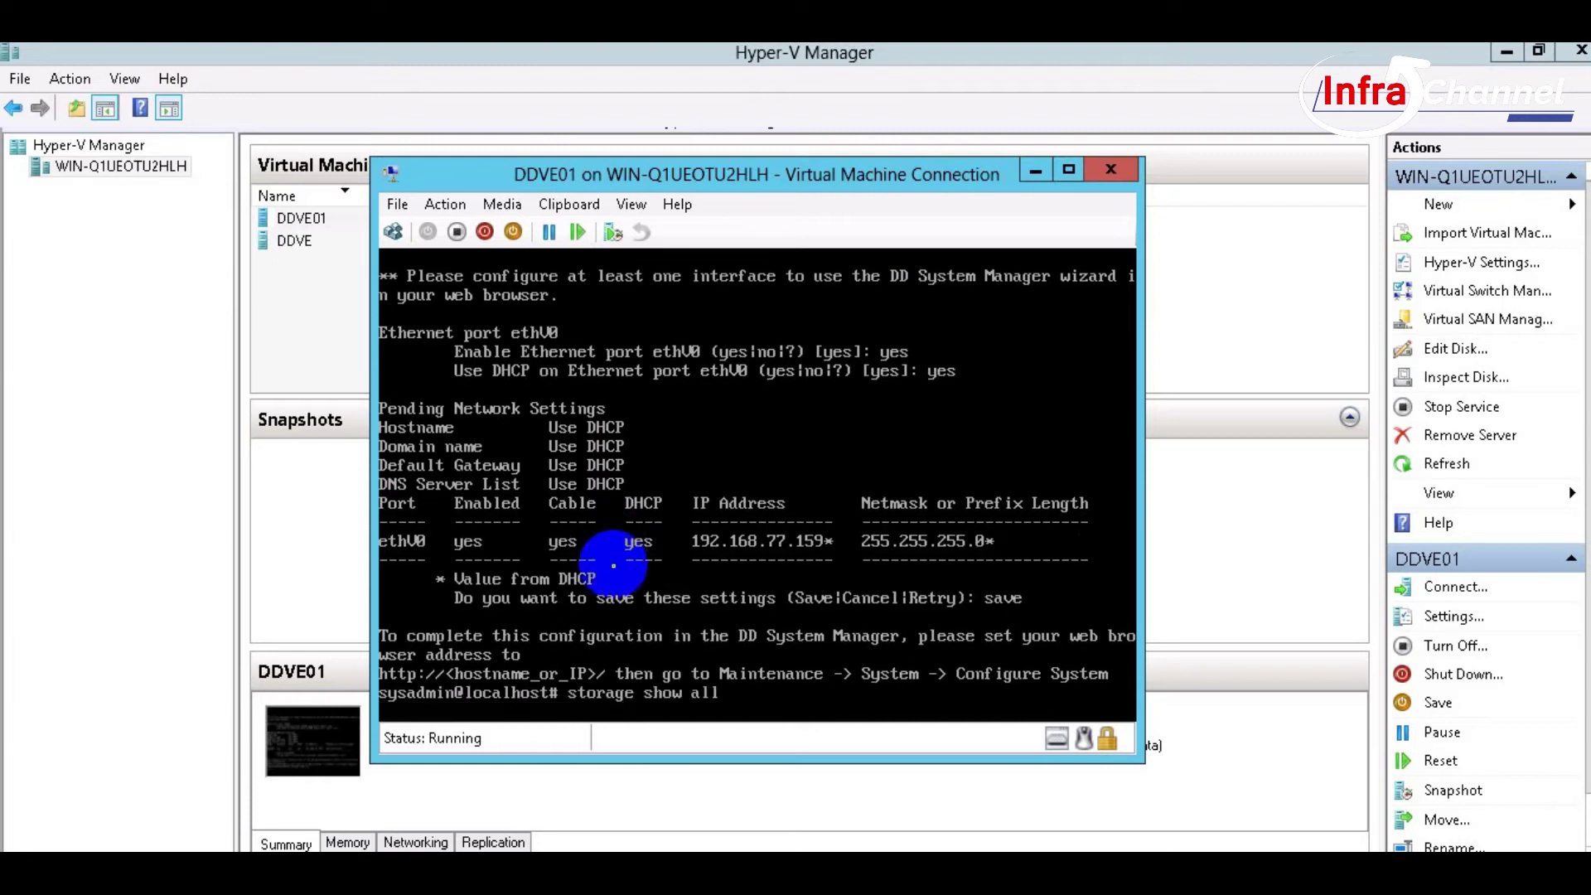
{"action": "key", "text": "Return"}
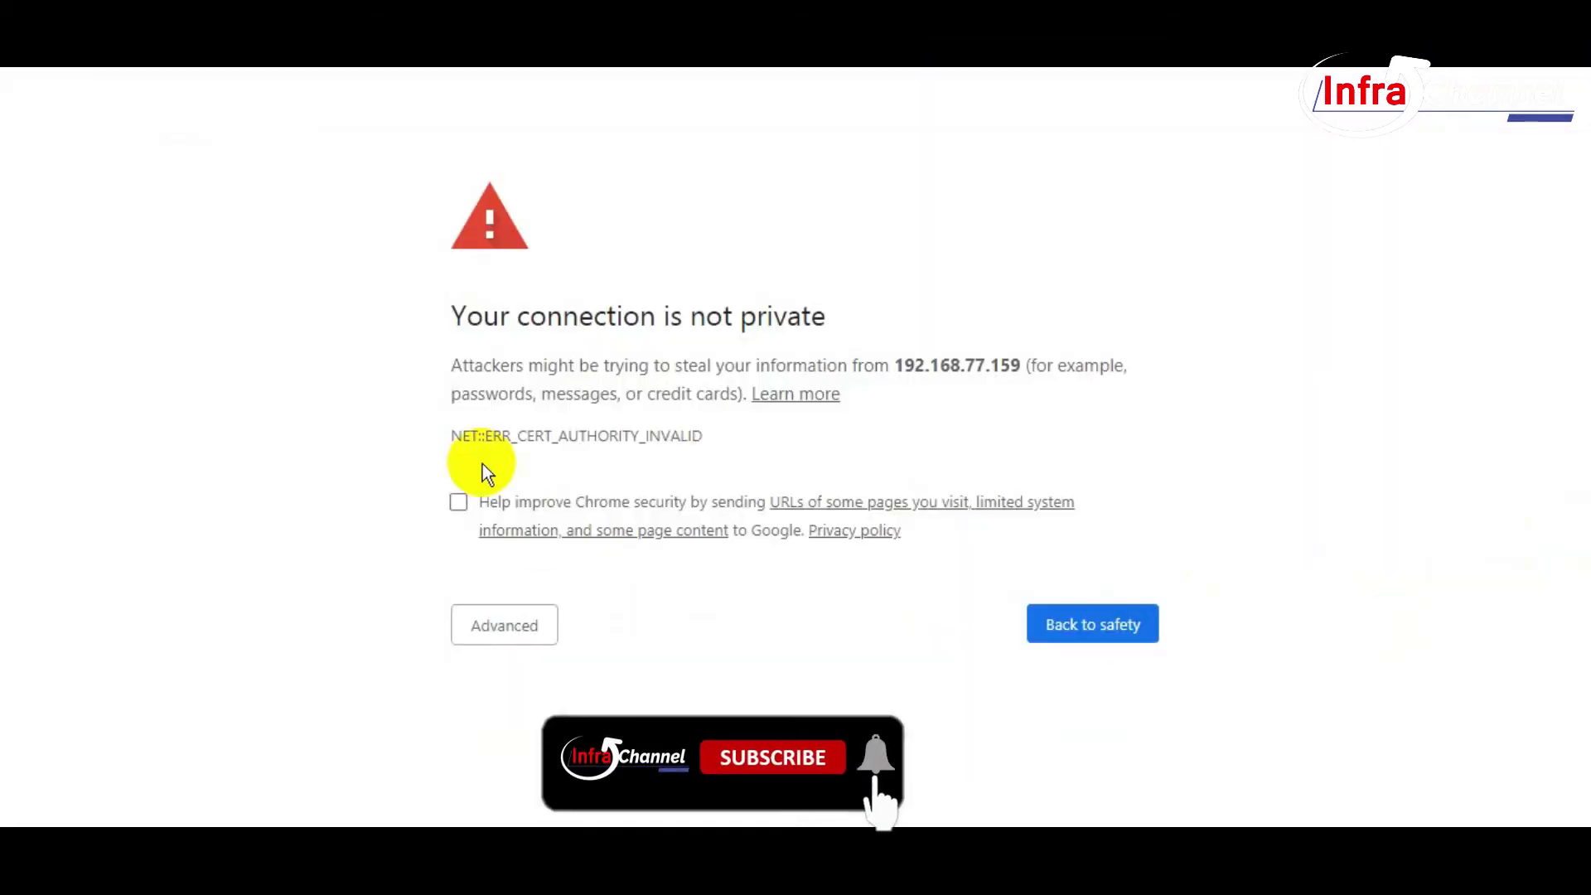
Step: In Chrome, bypass the certificate warning and proceed to the Data Domain login page at 192.168.77.159
{"action": "left_click", "coordinate": [544, 628]}
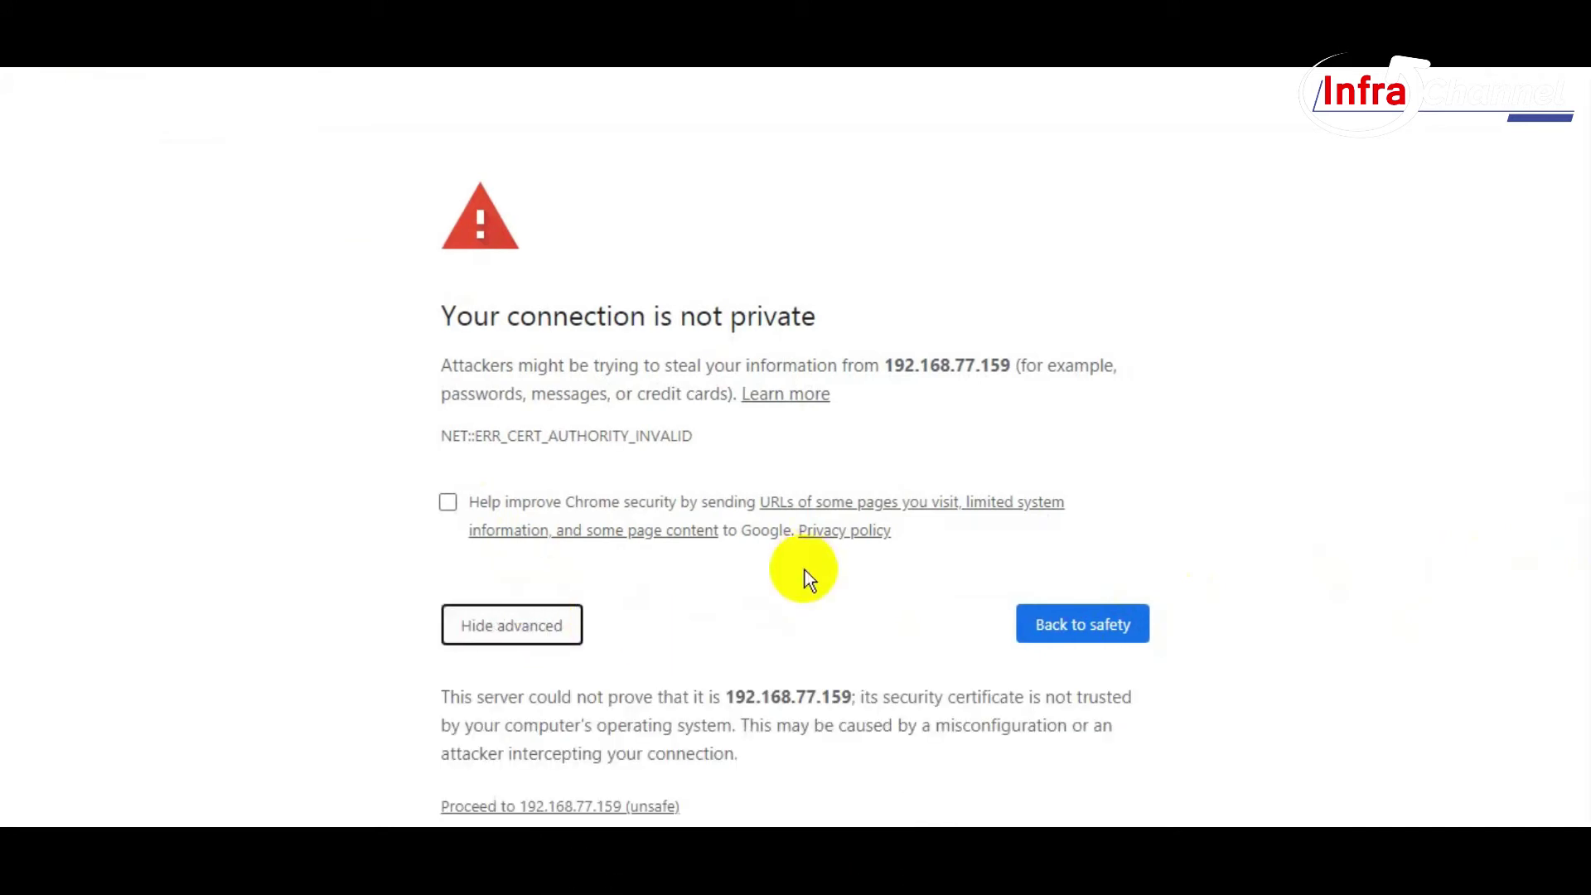
{"action": "scroll", "coordinate": [710, 738], "scroll_direction": "down", "scroll_amount": 1}
{"action": "left_click", "coordinate": [655, 758]}
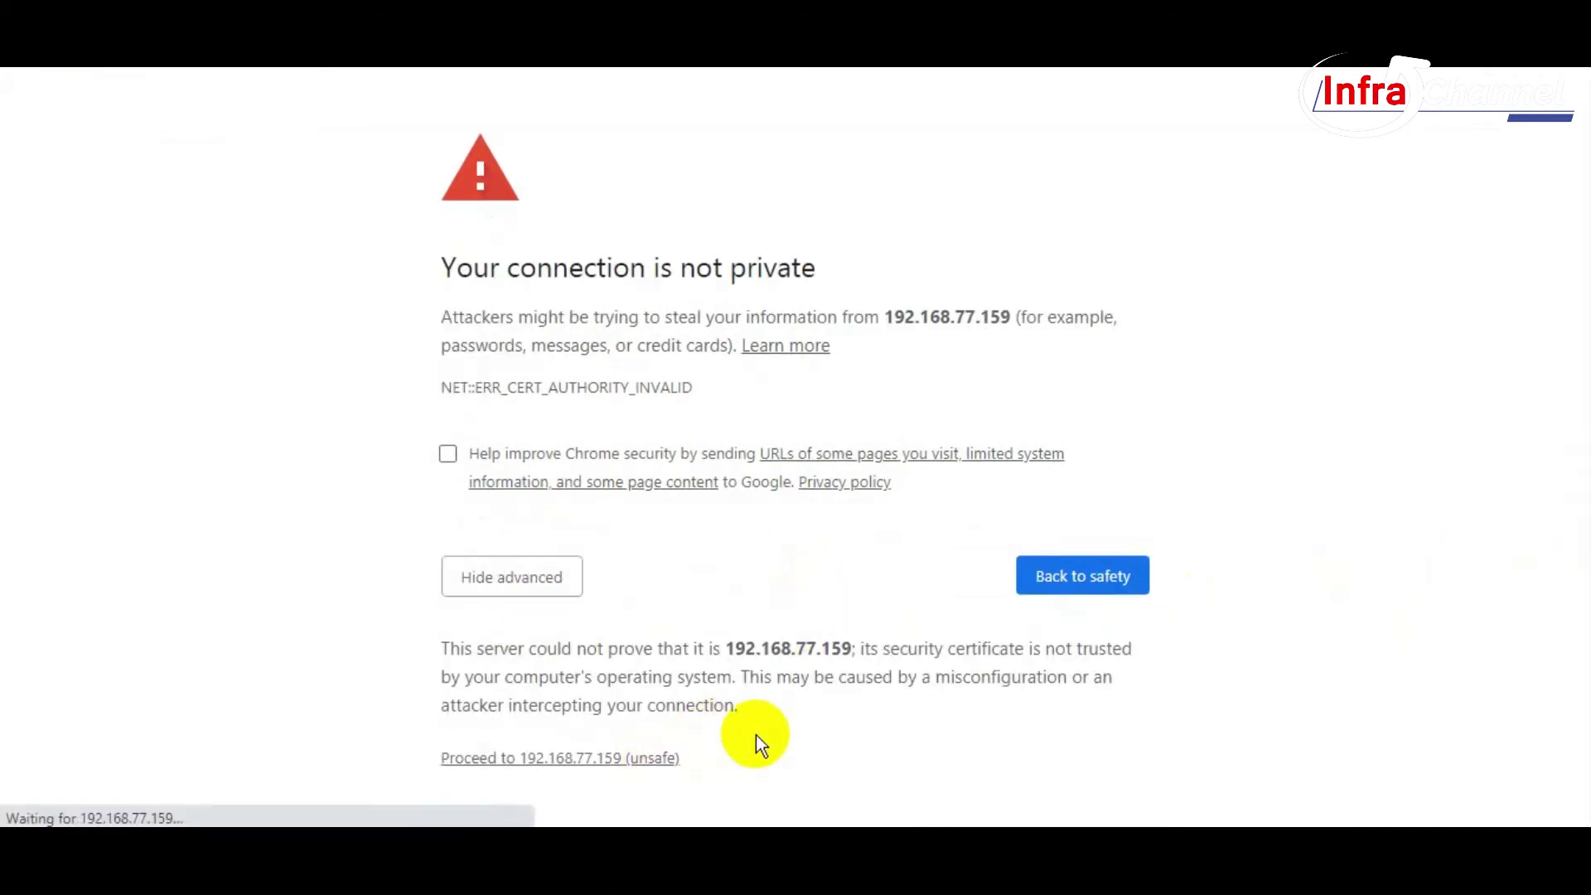
{"action": "left_click", "coordinate": [661, 759]}
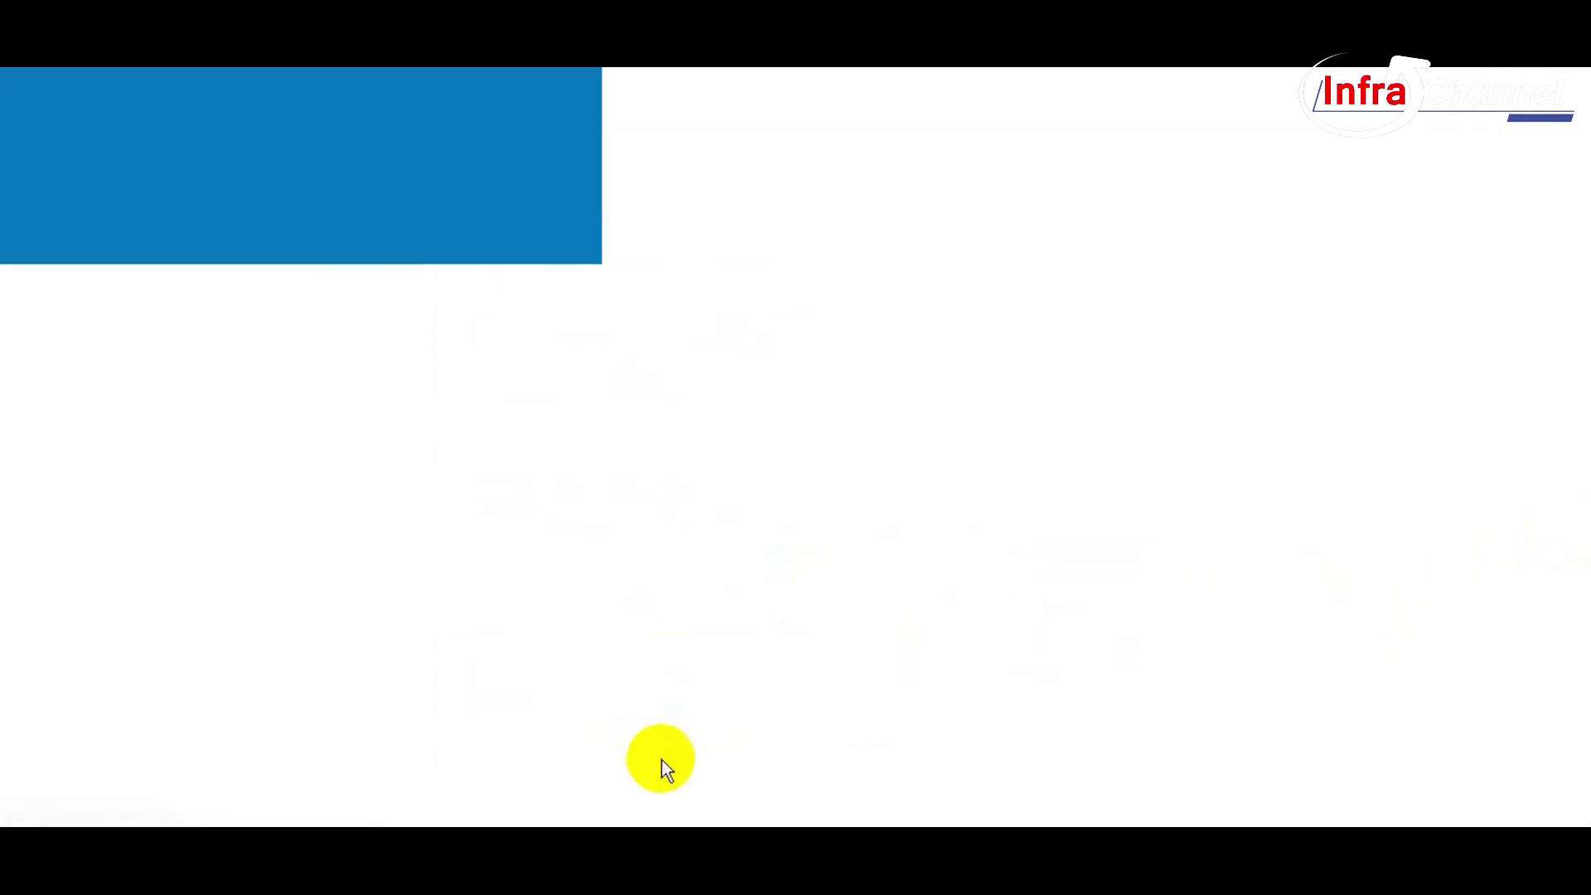
{"action": "scroll", "coordinate": [818, 613], "scroll_direction": "down", "scroll_amount": 1}
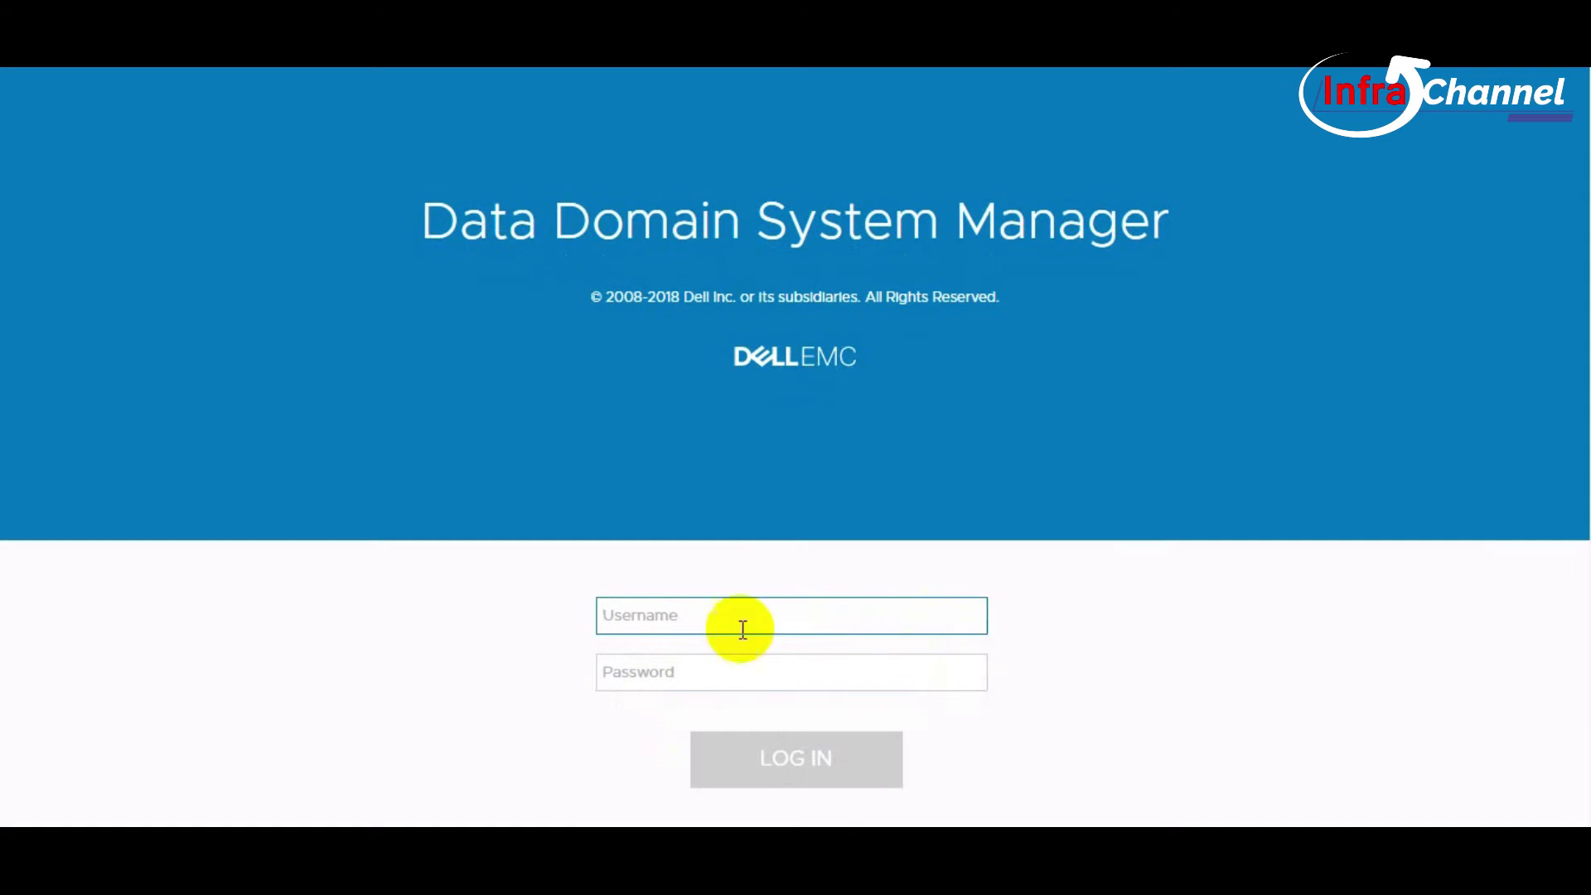
Step: Log in to Data Domain System Manager as sysadmin with the account password
{"action": "type", "text": "sysadmin"}
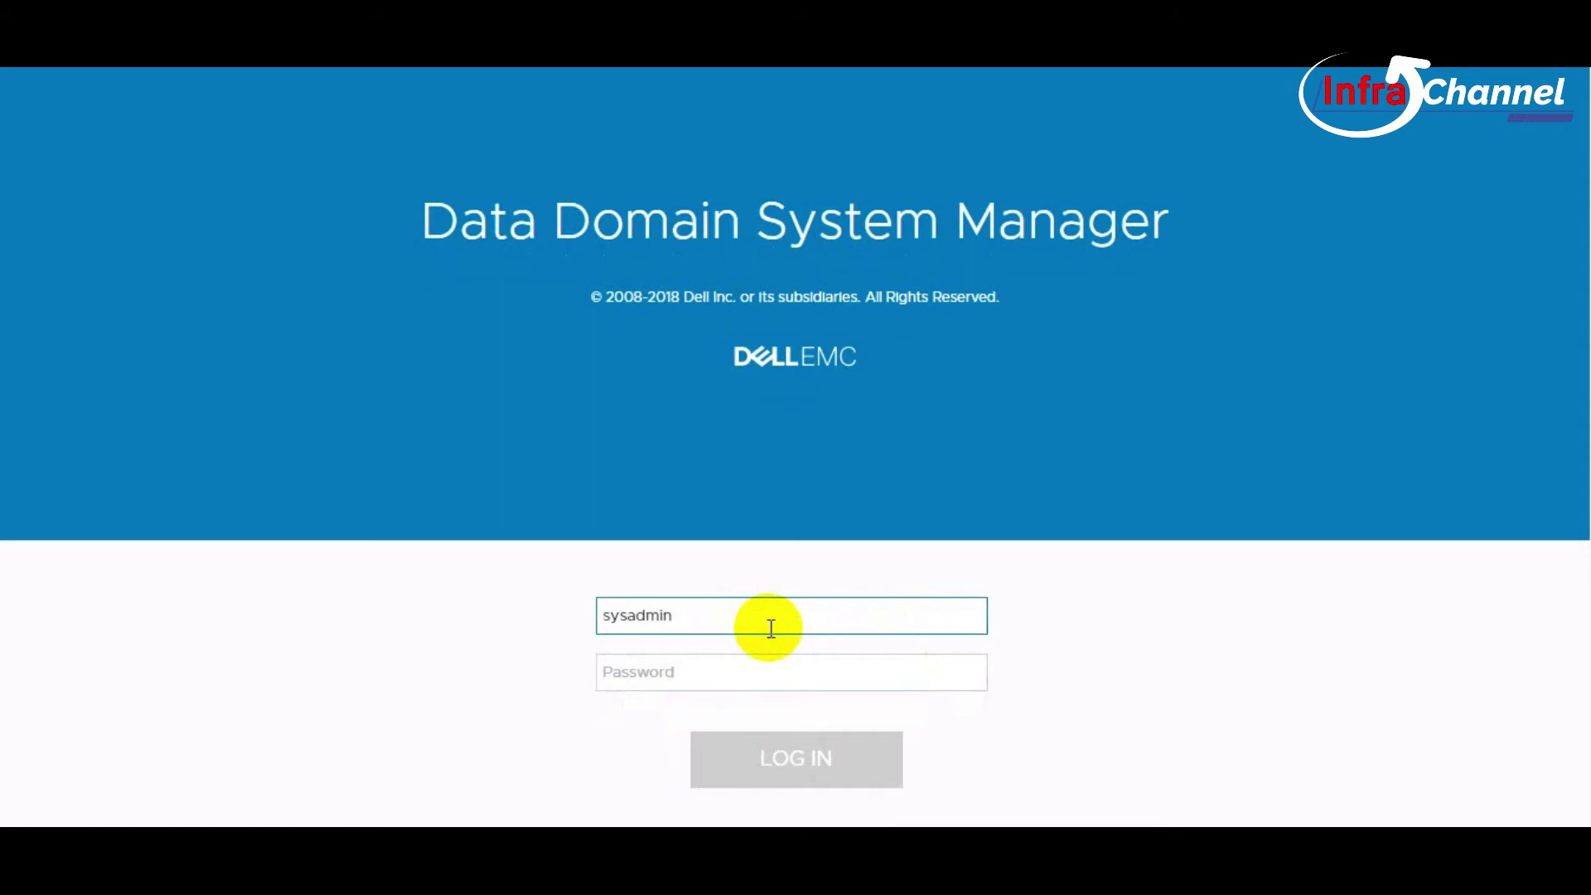
{"action": "key", "text": "Tab"}
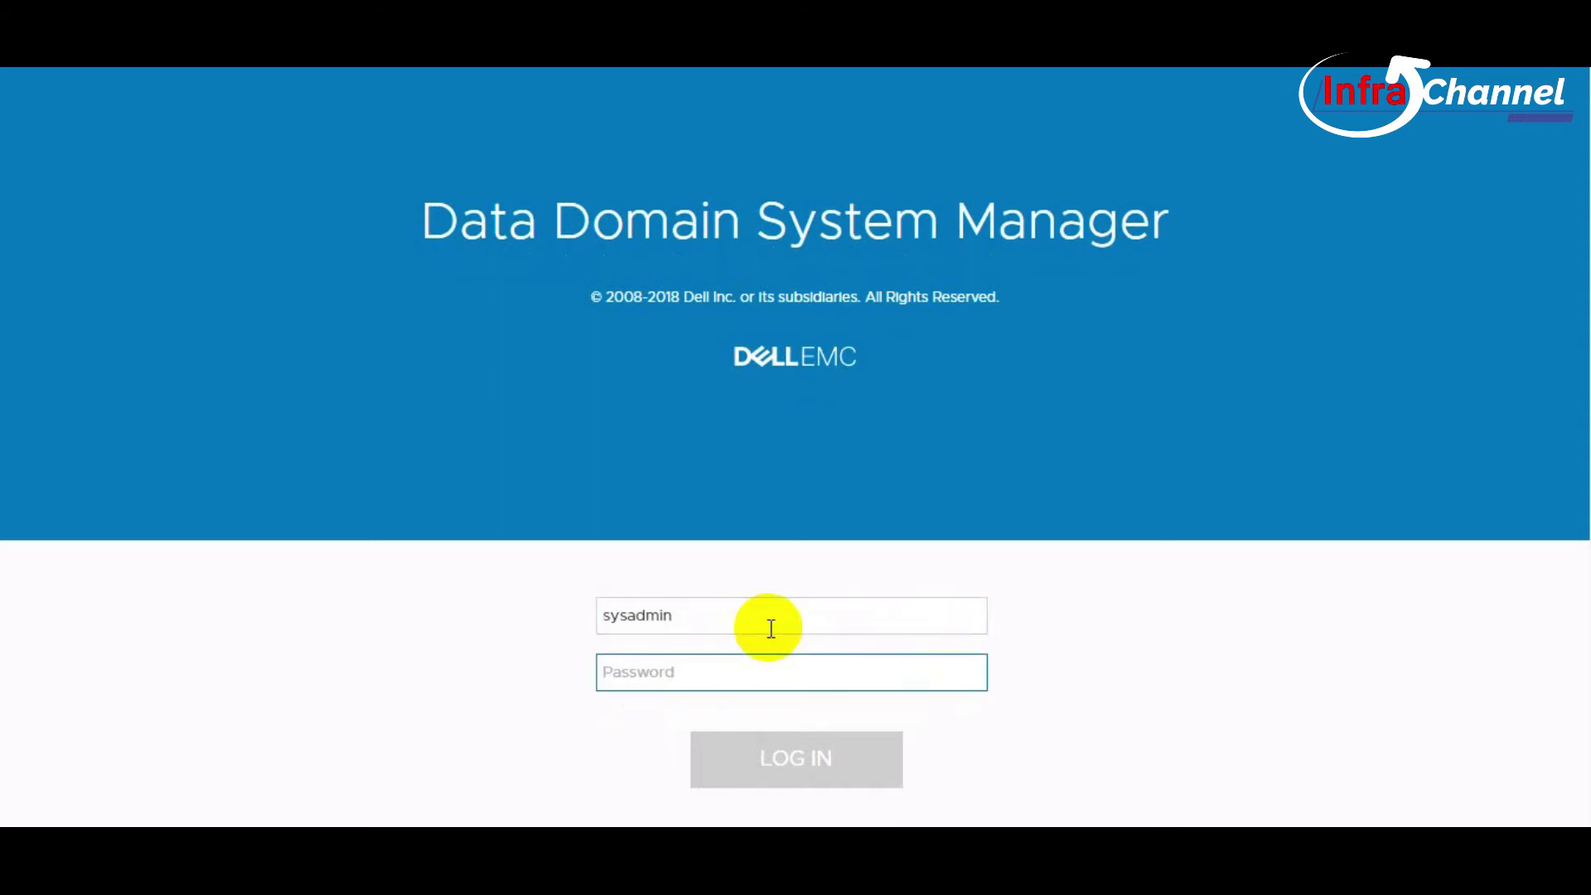
{"action": "type", "text": "********"}
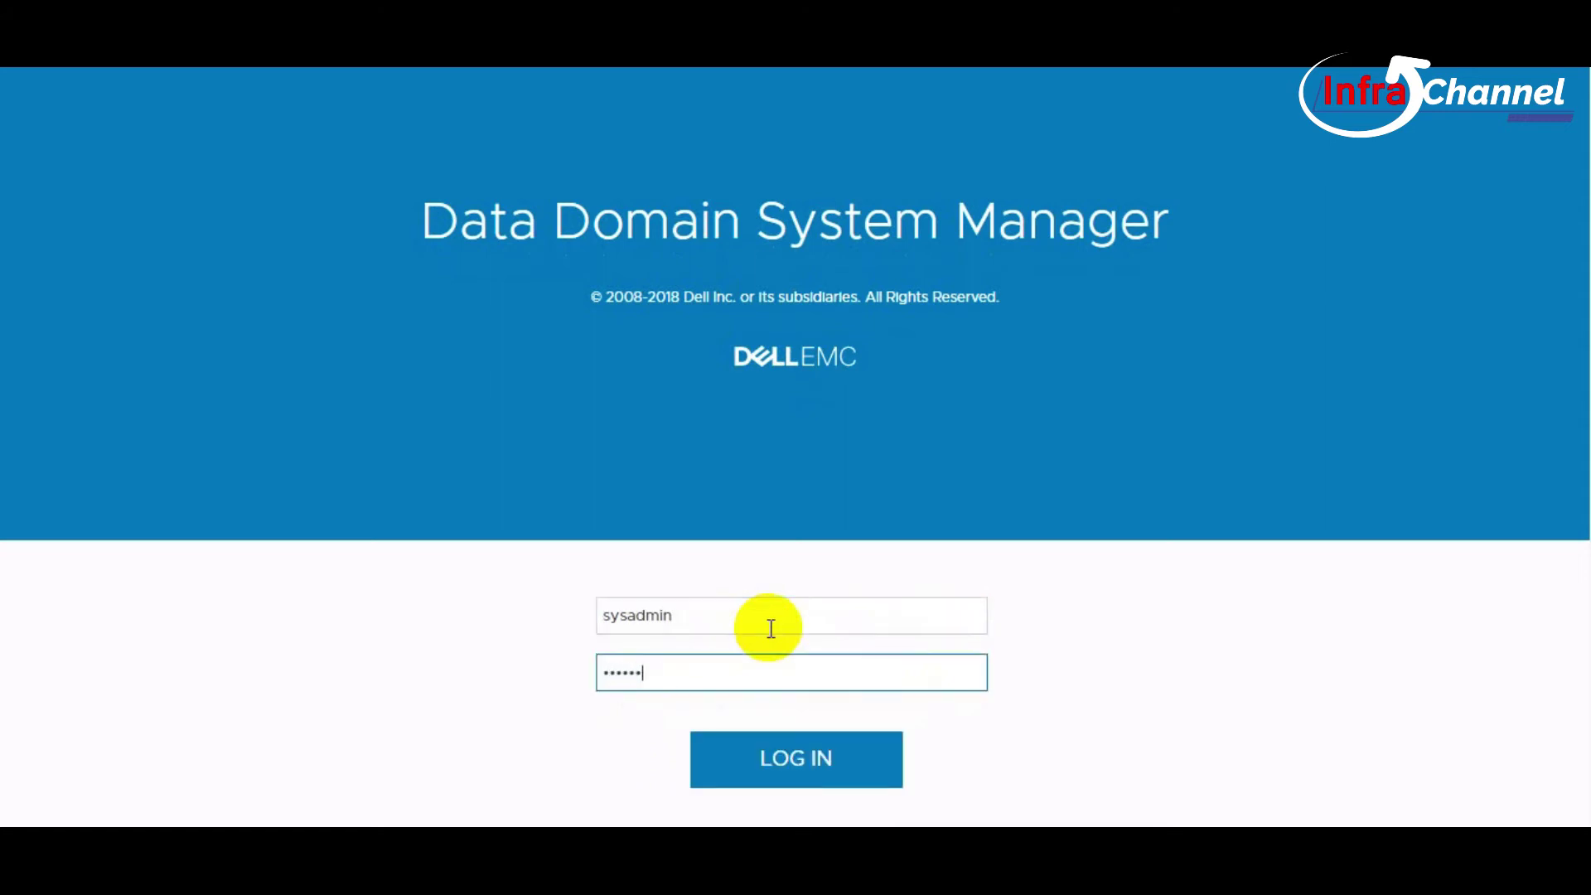
{"action": "key", "text": "Return"}
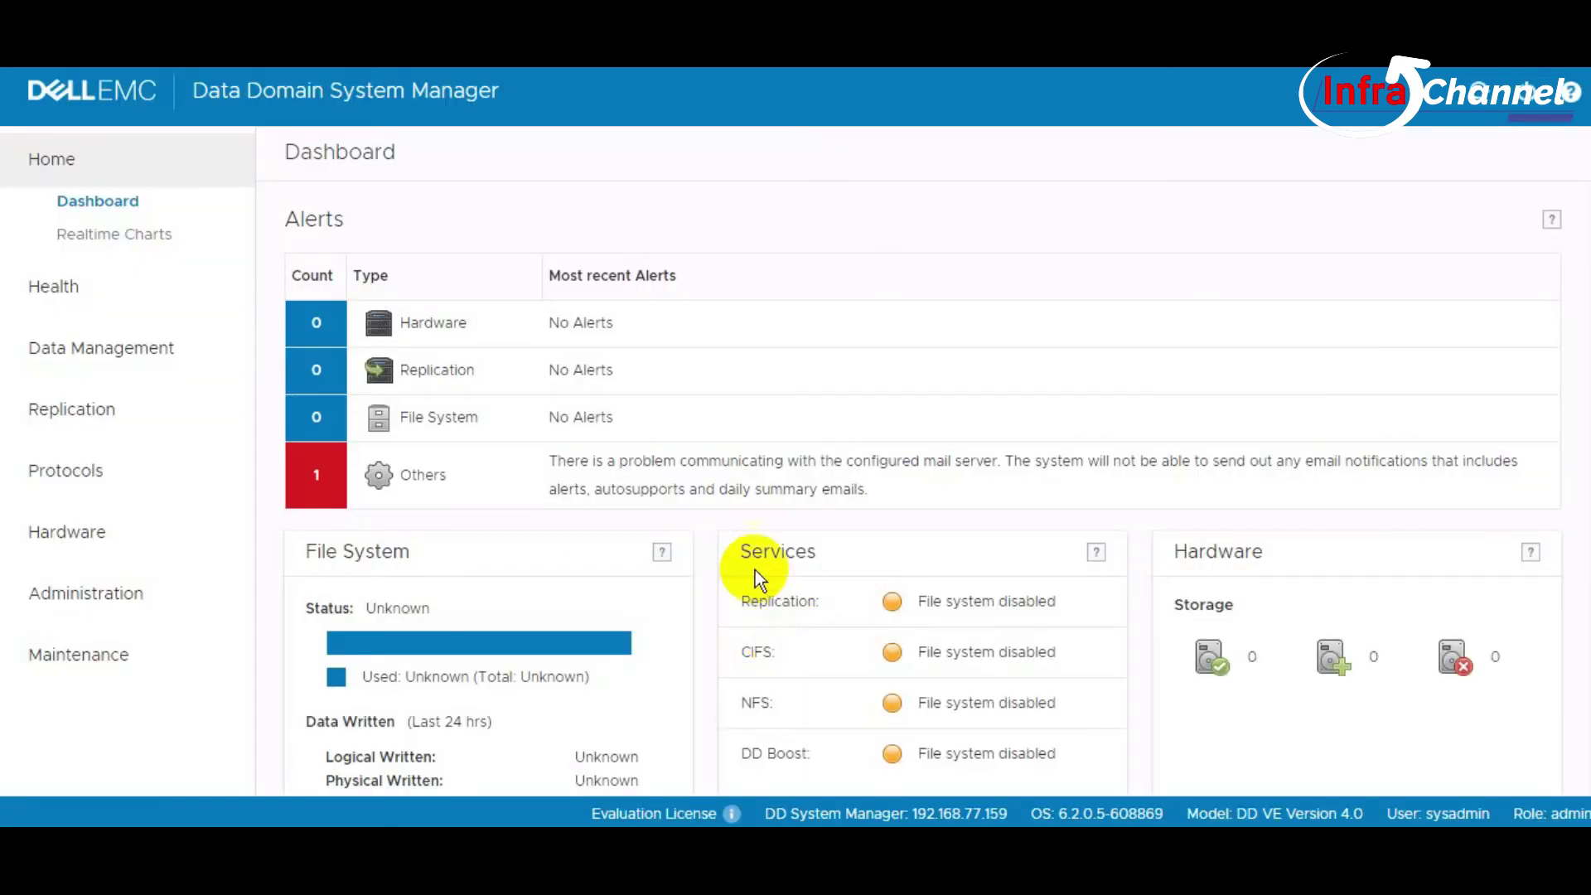
Step: Open the hardware storage device list, and add dev3 with the storage add dev3 command in the DDVE01 virtual machine console
{"action": "scroll", "coordinate": [810, 525], "scroll_direction": "down", "scroll_amount": 1}
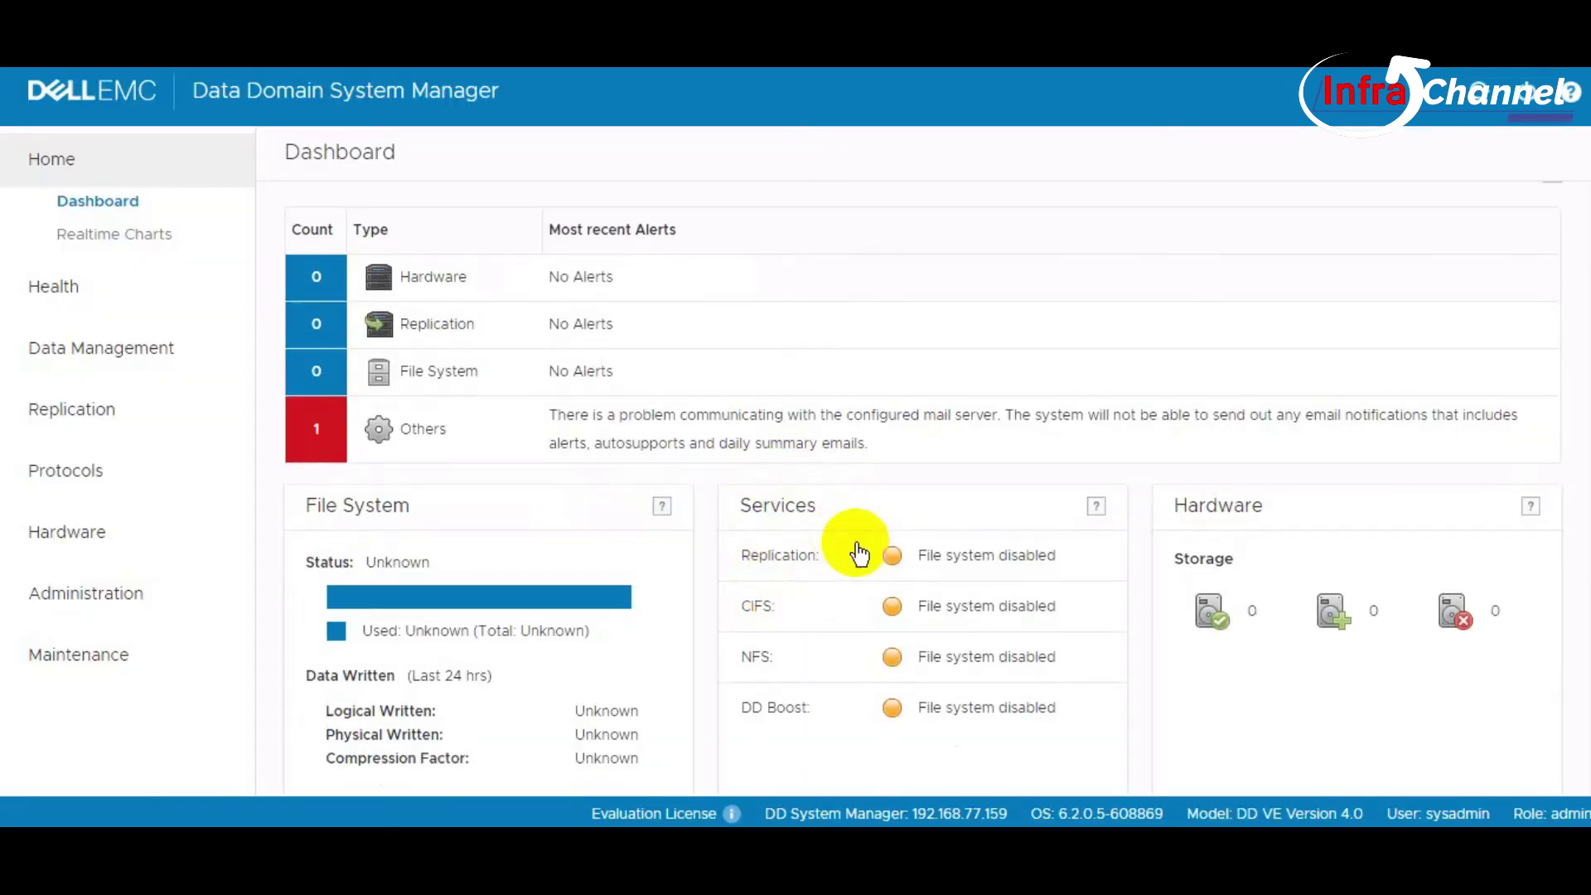
{"action": "left_click", "coordinate": [1211, 626]}
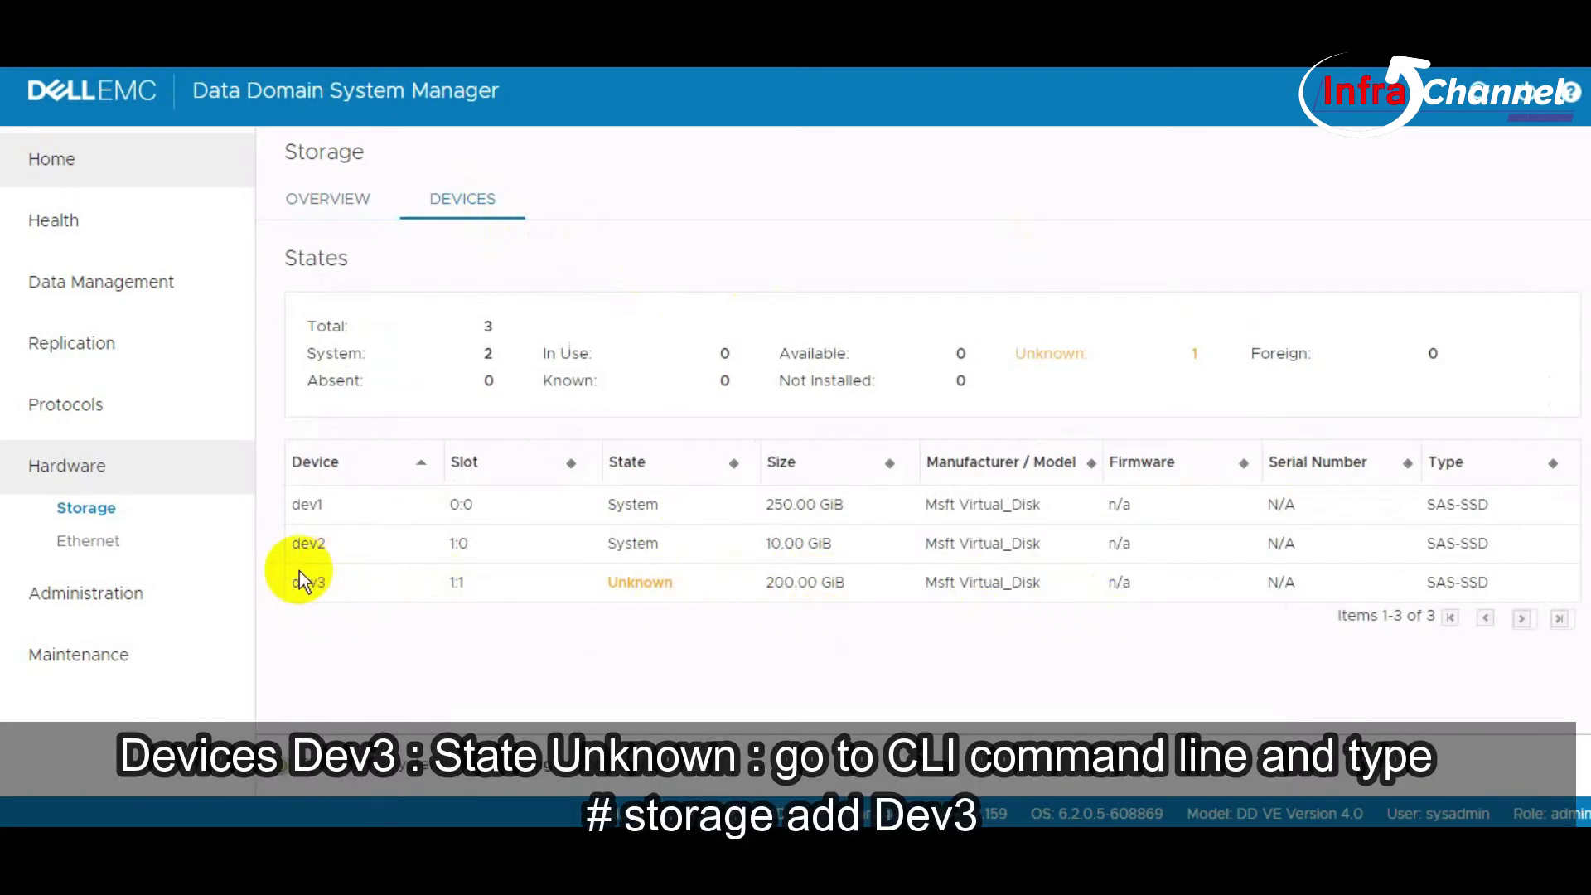
{"action": "left_click", "coordinate": [892, 605]}
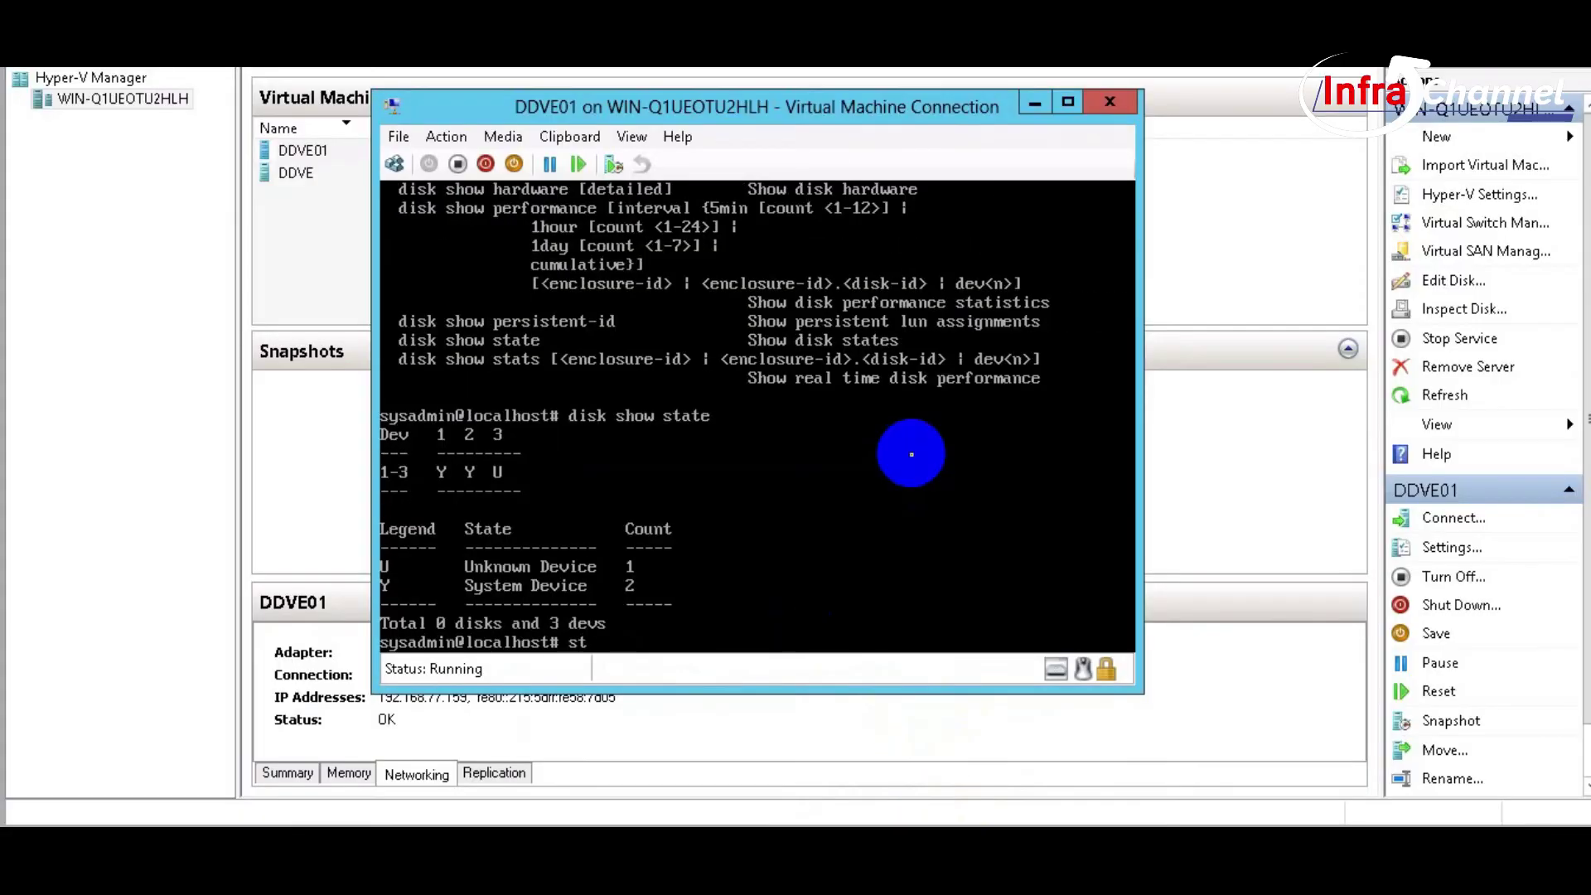
{"action": "type", "text": "orage add dev3"}
{"action": "key", "text": "Return"}
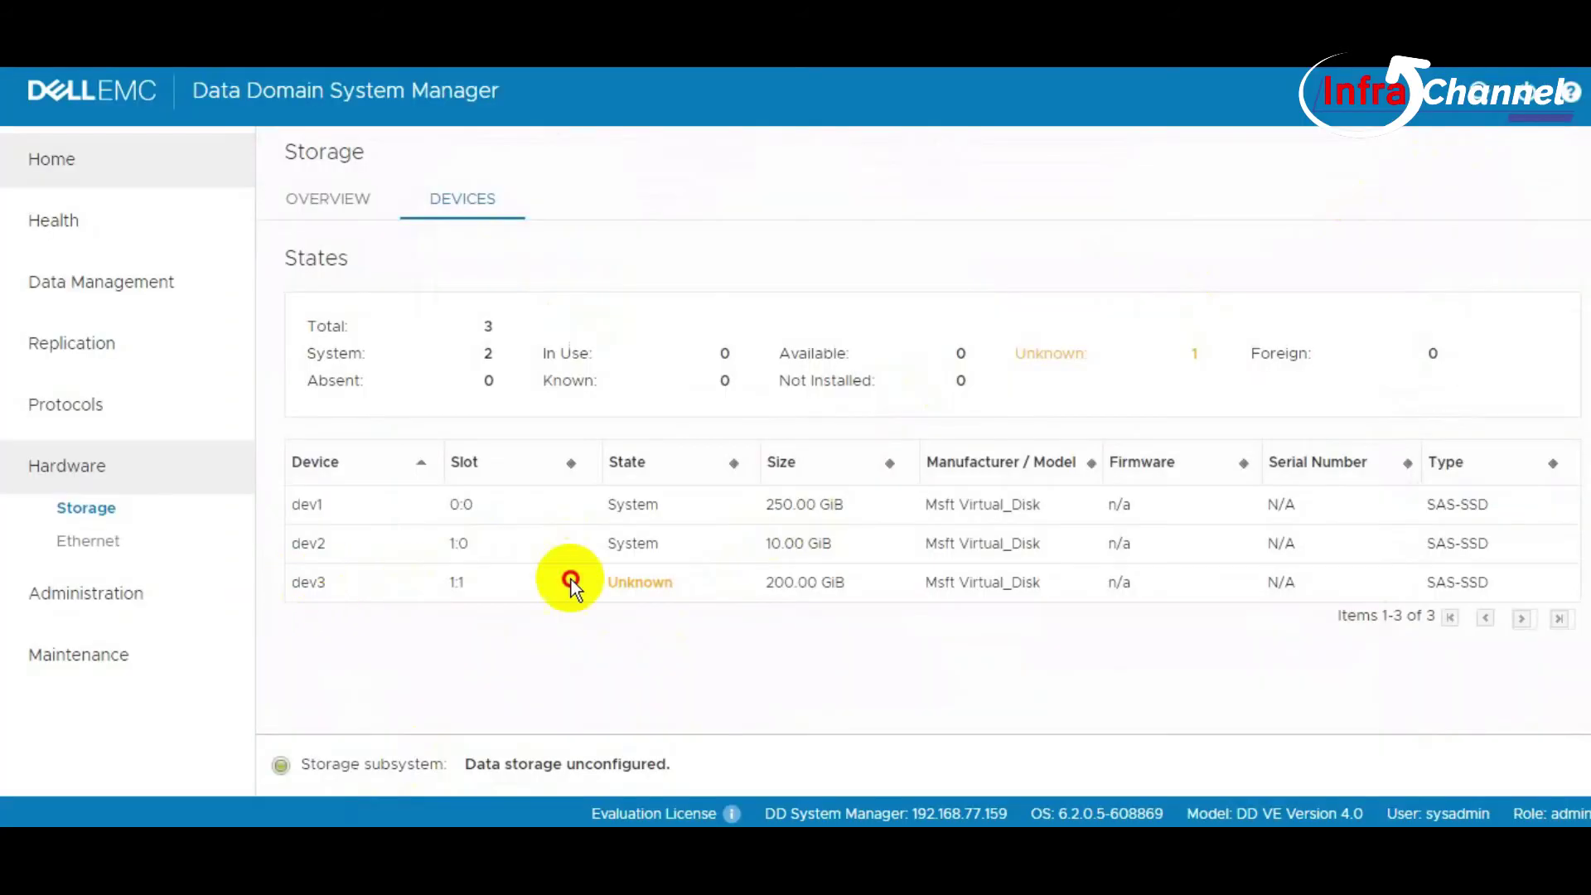
Step: In Data Domain System Manager, refresh the storage devices and examine dev3 in the Active Tier configuration
{"action": "left_click", "coordinate": [1477, 95]}
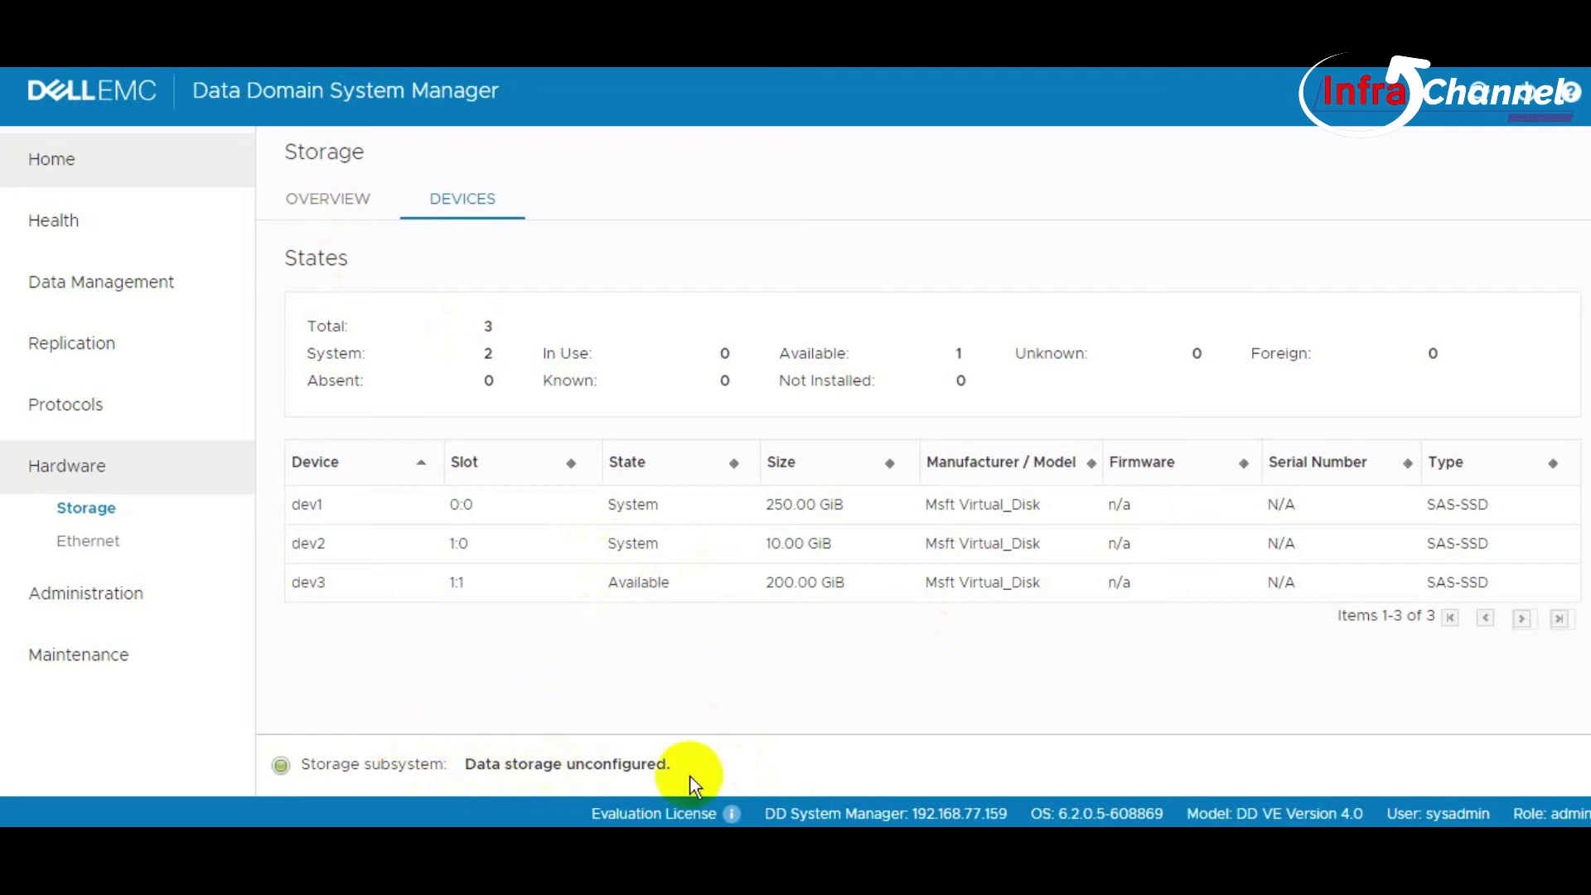
{"action": "left_click", "coordinate": [336, 194]}
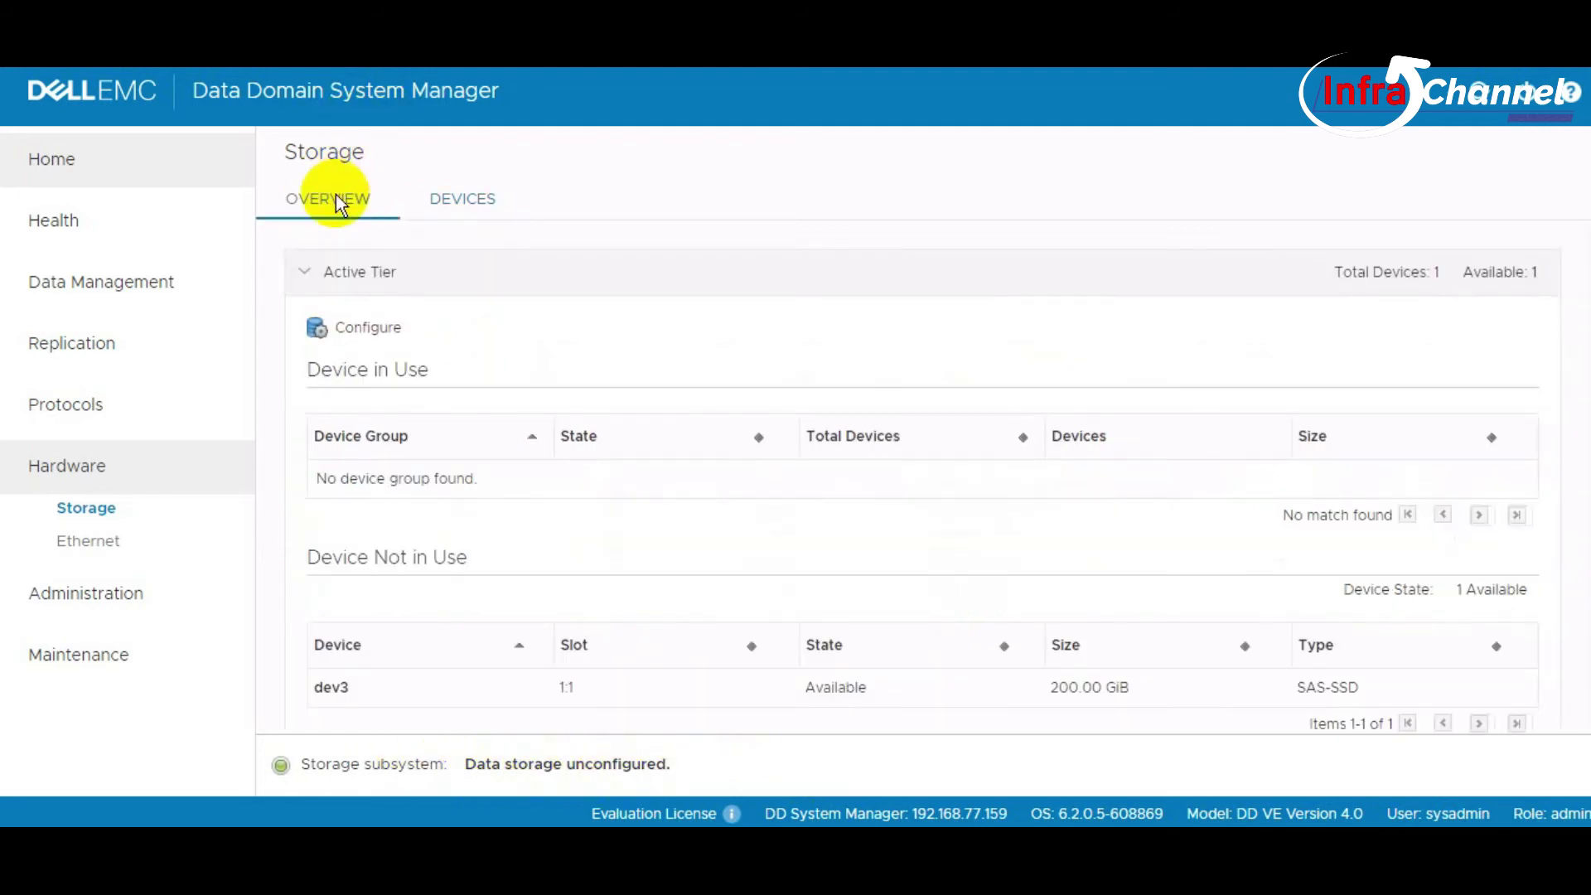
{"action": "left_click", "coordinate": [381, 330]}
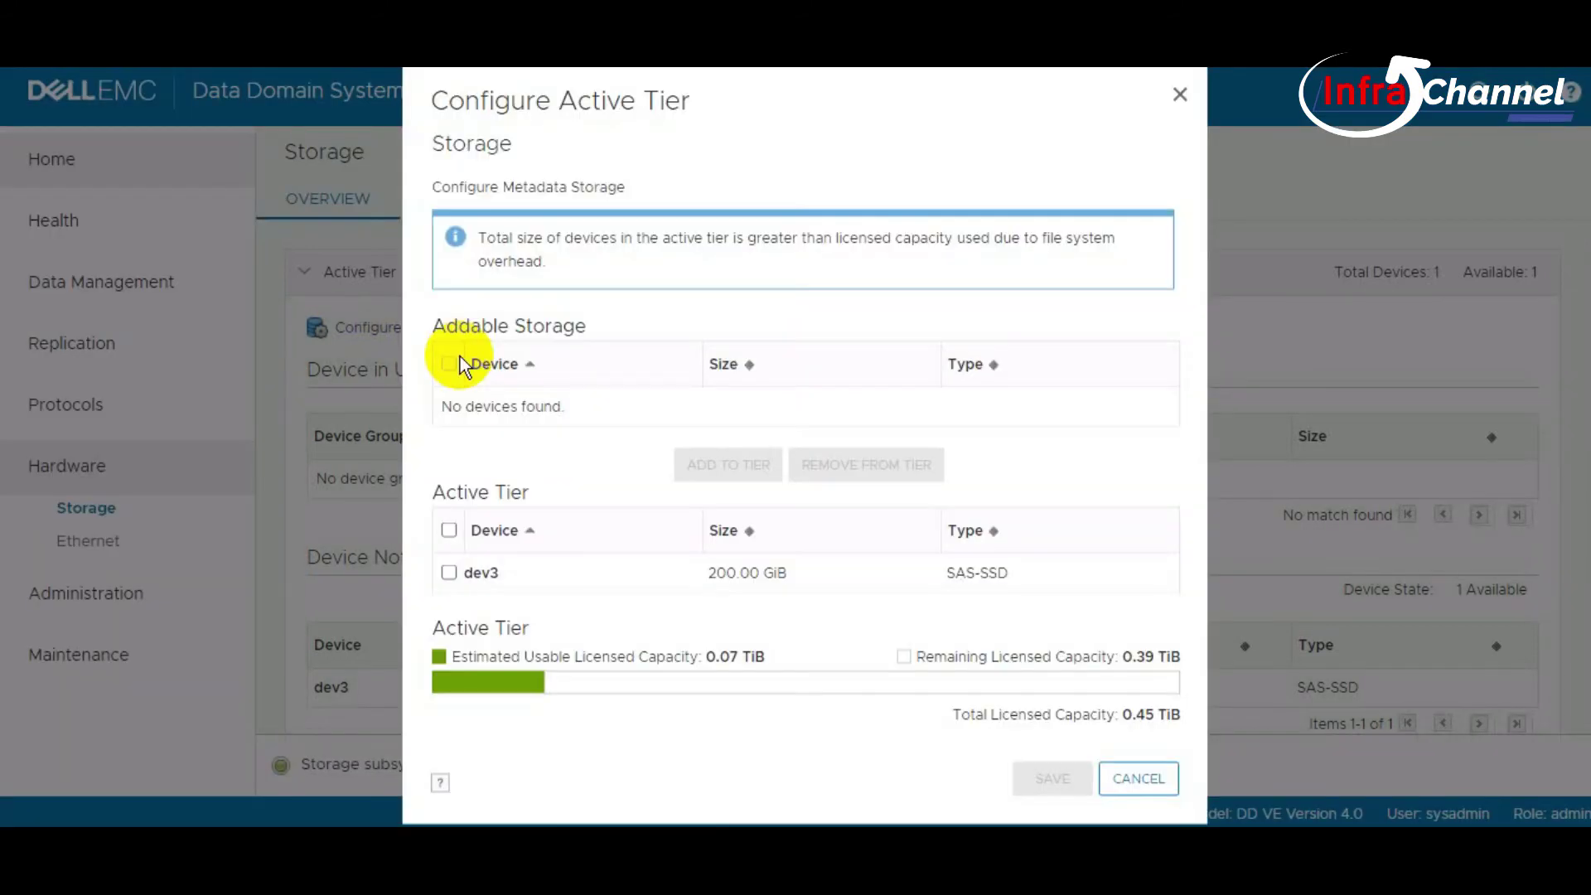
{"action": "left_click", "coordinate": [449, 571]}
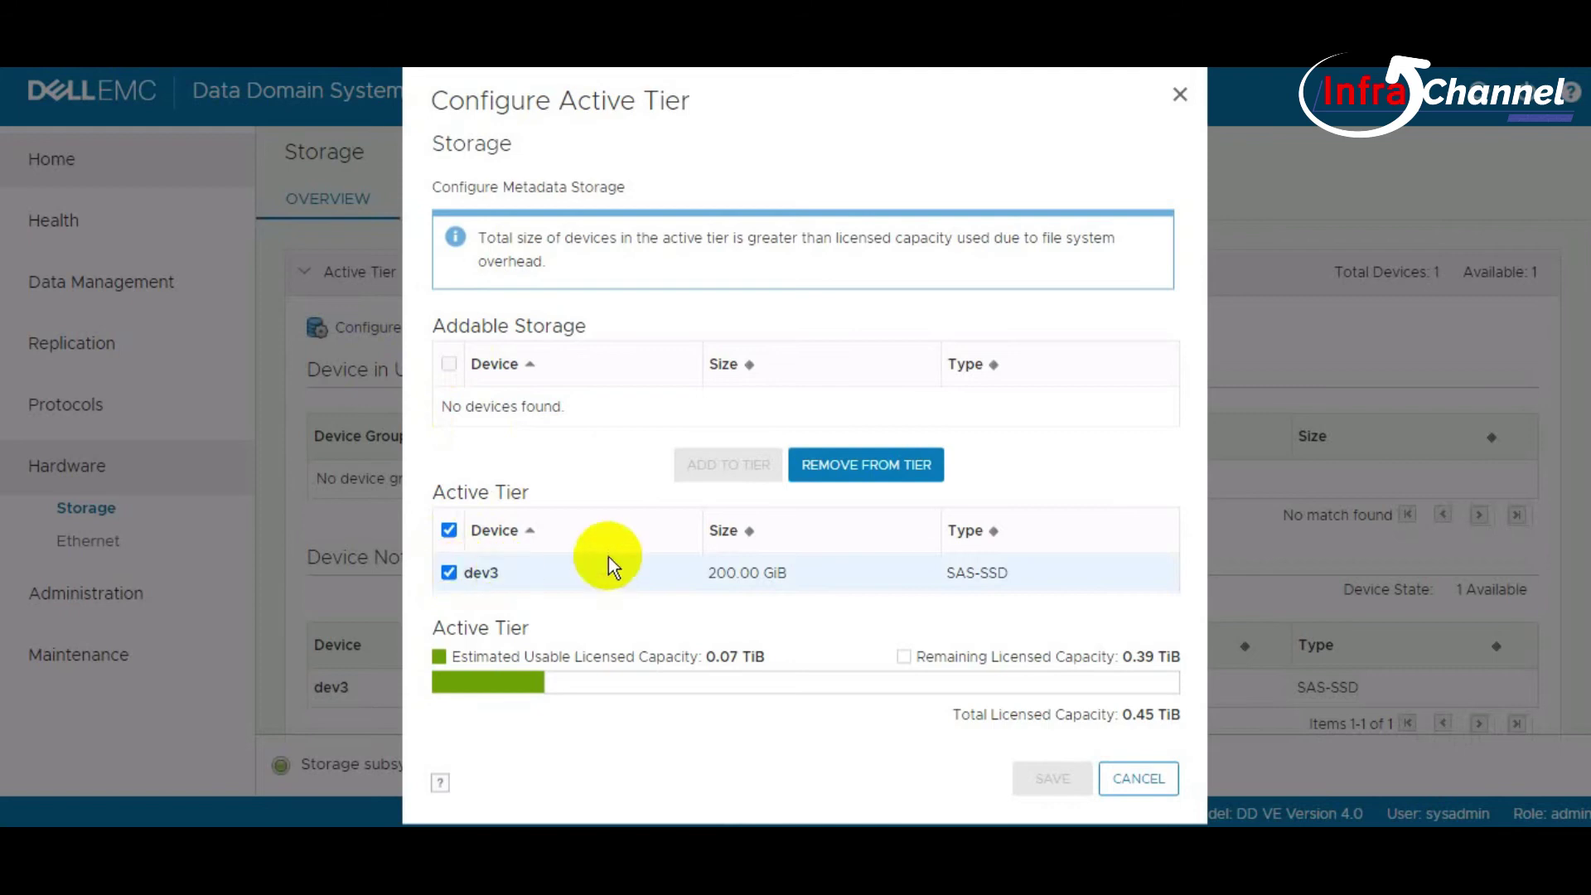
{"action": "left_click_drag", "start_coordinate": [481, 241], "coordinate": [714, 262]}
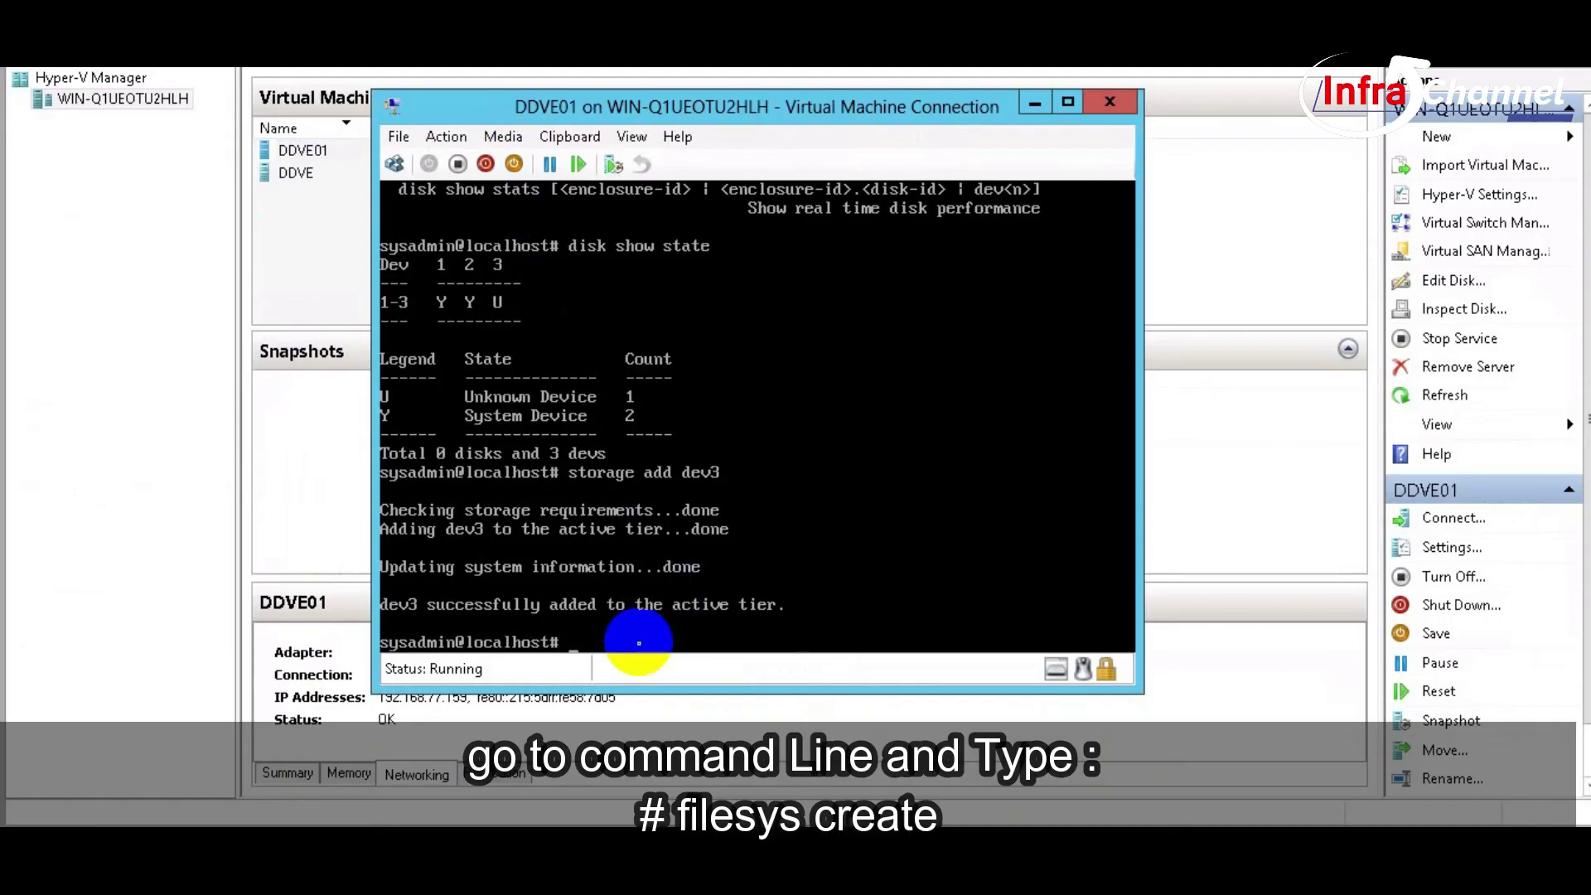
Step: In the DDVE01 virtual machine console, create the file system with filesys create and confirm with yes
{"action": "type", "text": "filesys create"}
{"action": "key", "text": "Return"}
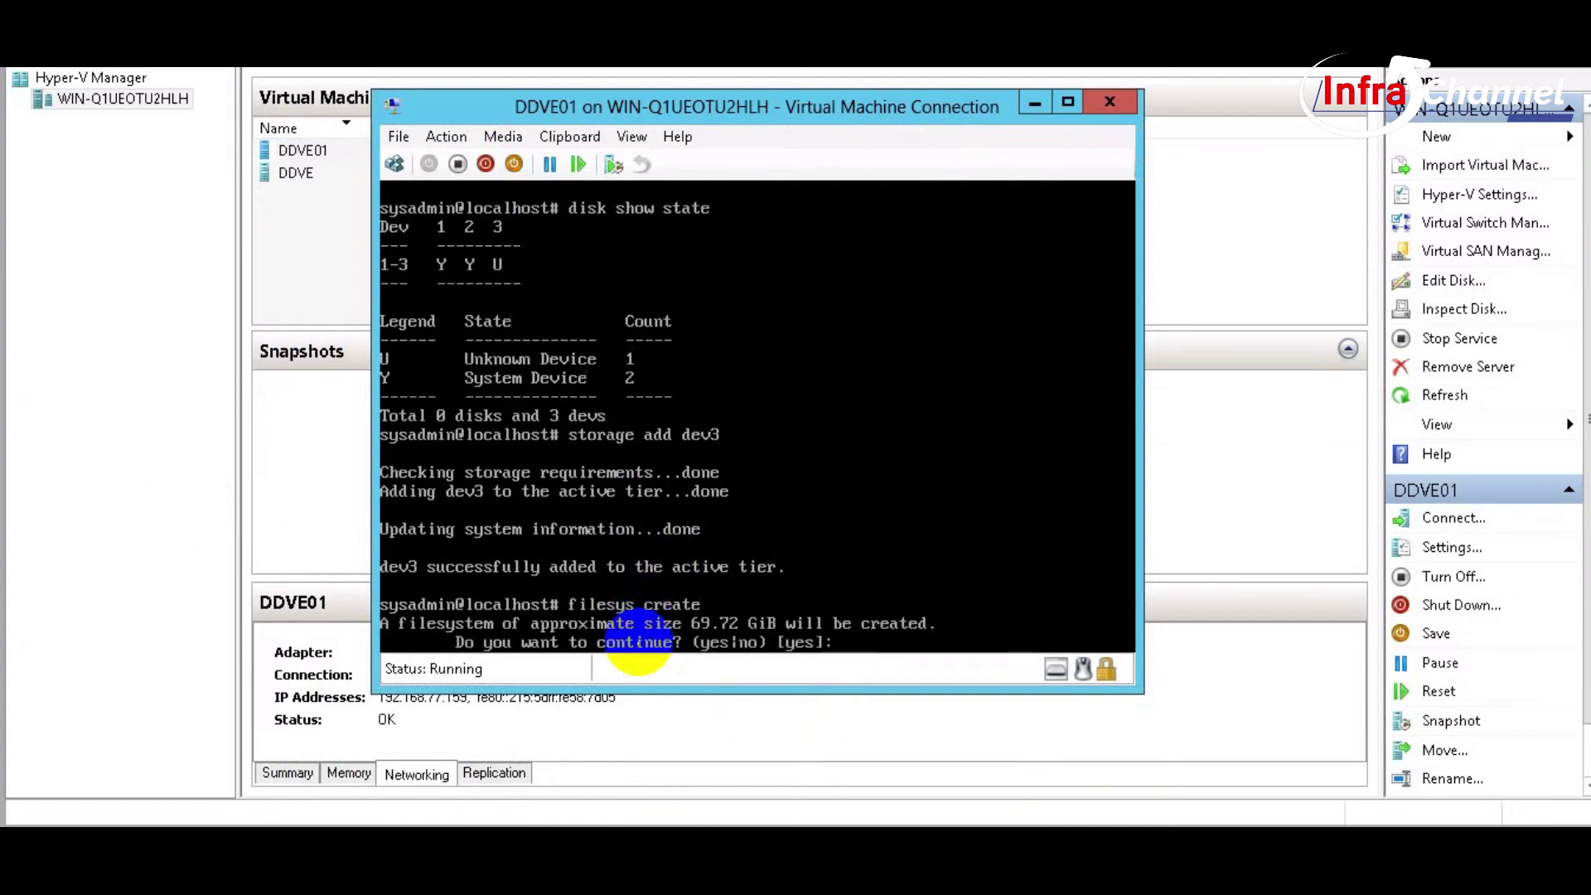
{"action": "type", "text": "yes"}
{"action": "key", "text": "Return"}
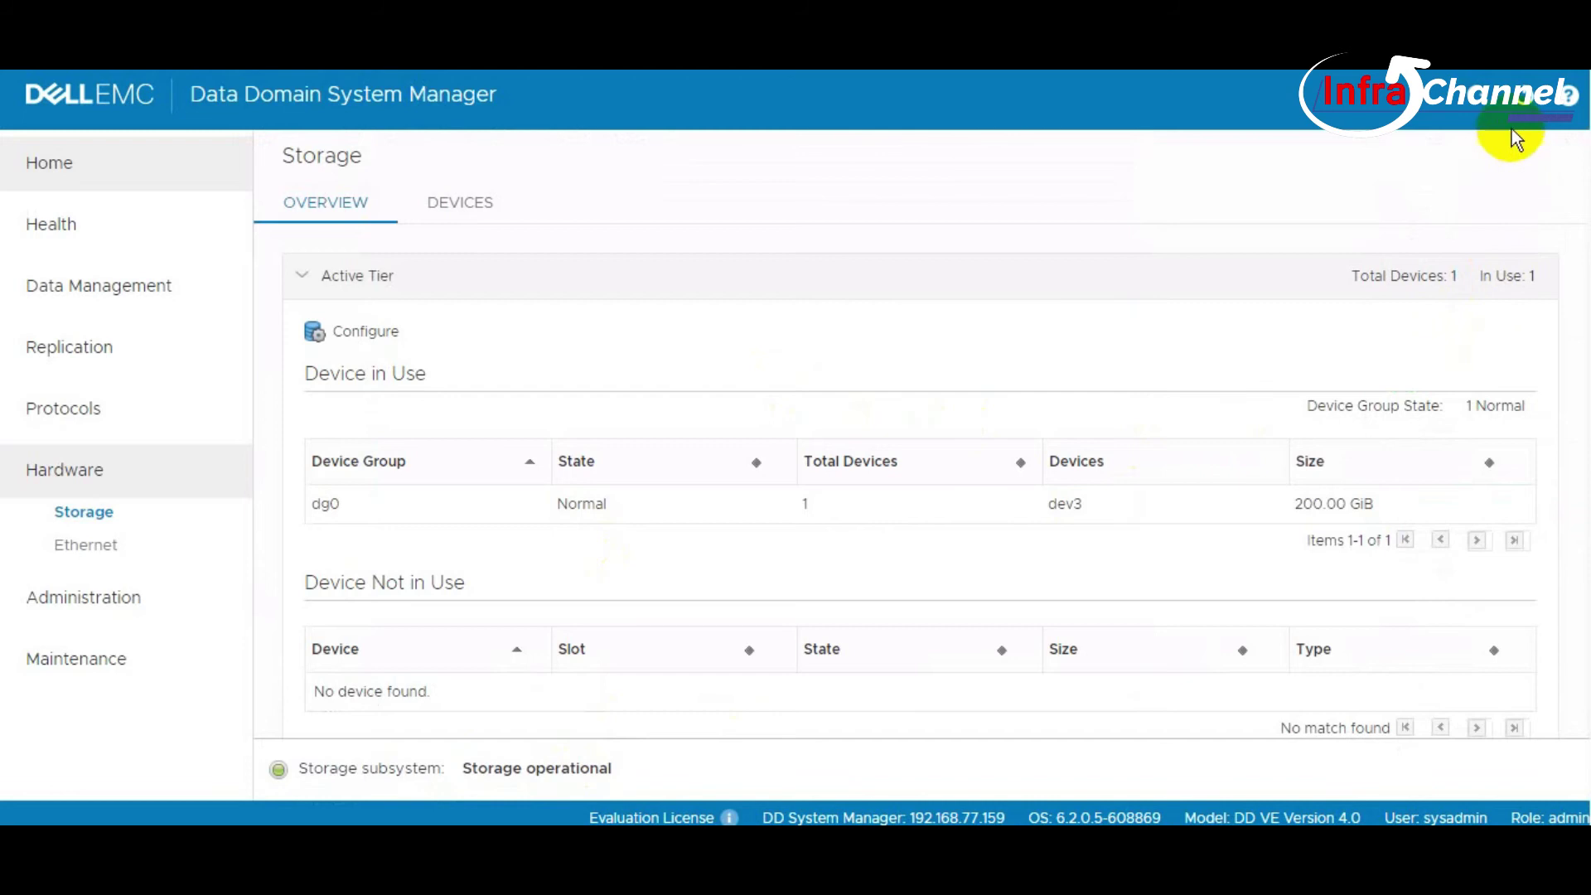
Step: In Data Domain System Manager, refresh the storage page and check the state of the devices and the storage subsystem
{"action": "left_click", "coordinate": [1476, 103]}
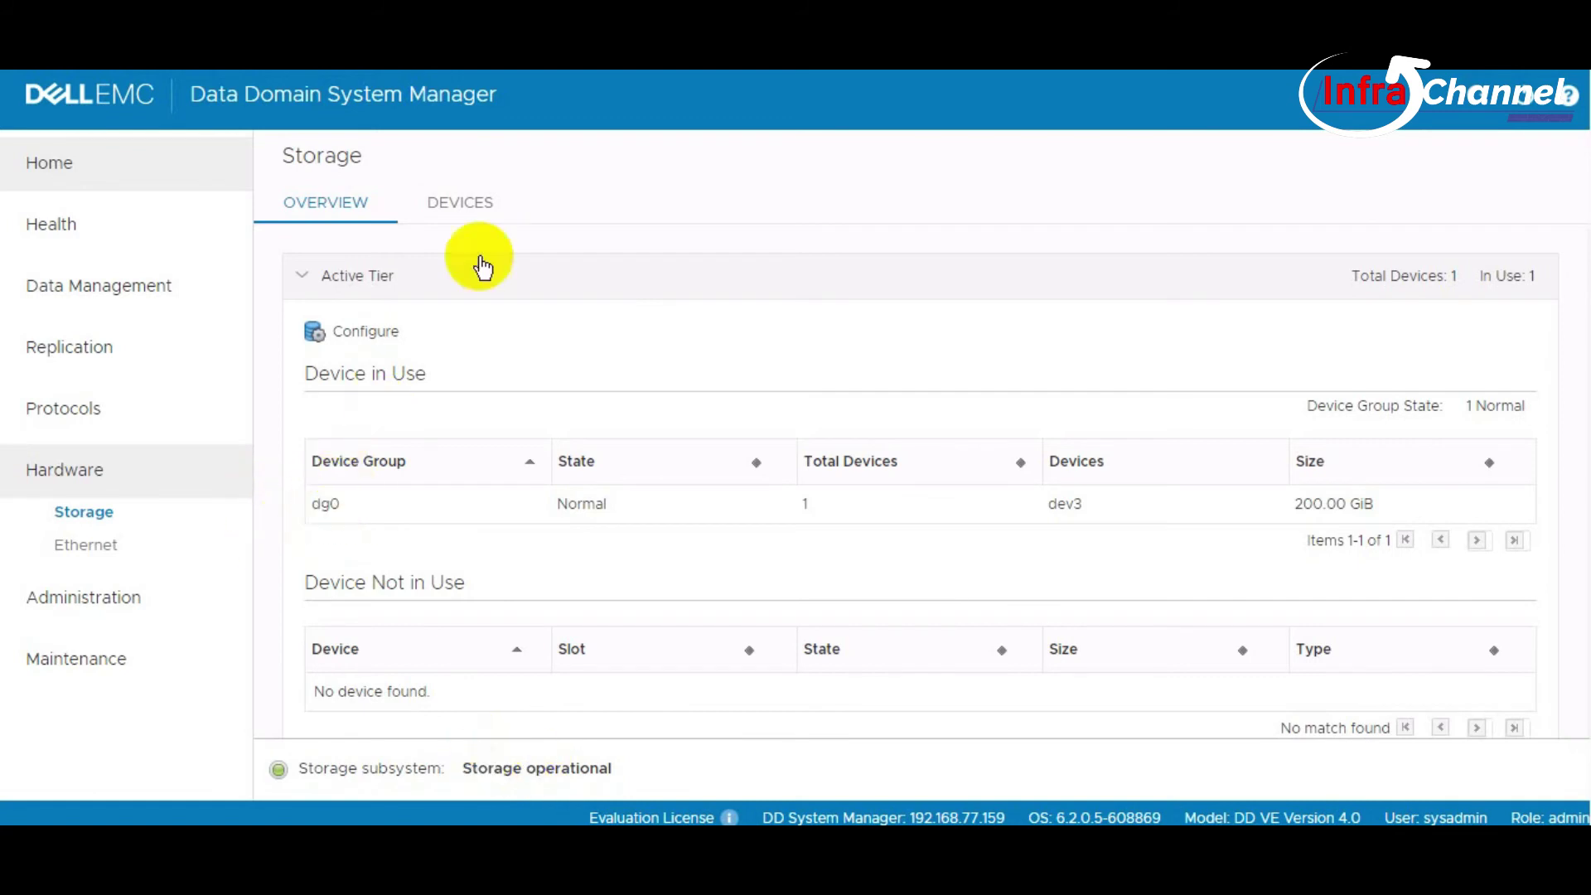
{"action": "left_click", "coordinate": [480, 201]}
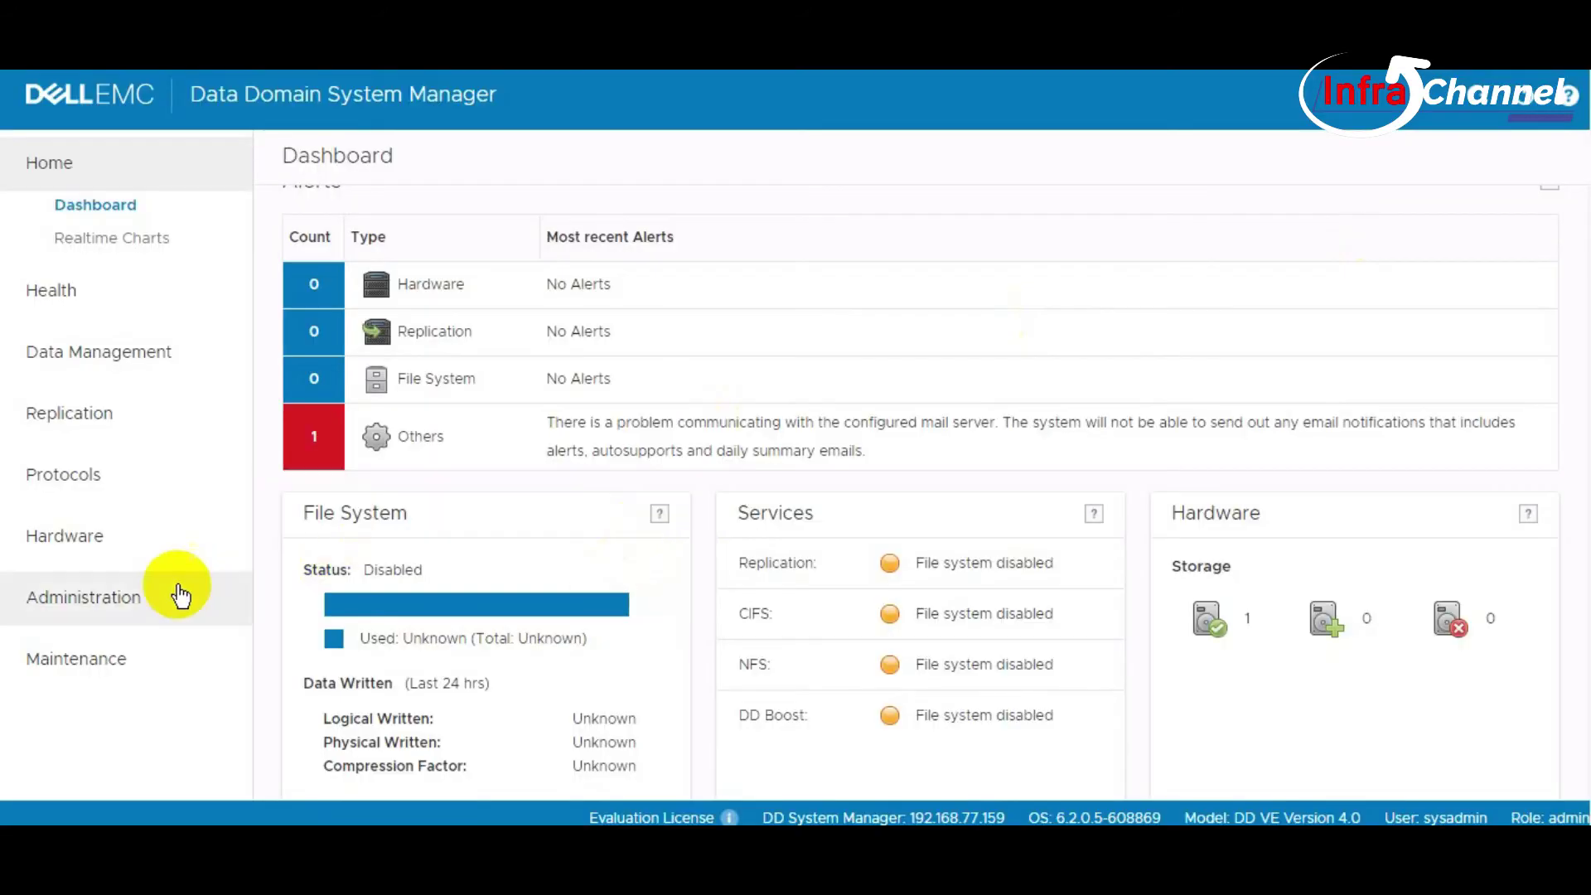
{"action": "left_click", "coordinate": [103, 537]}
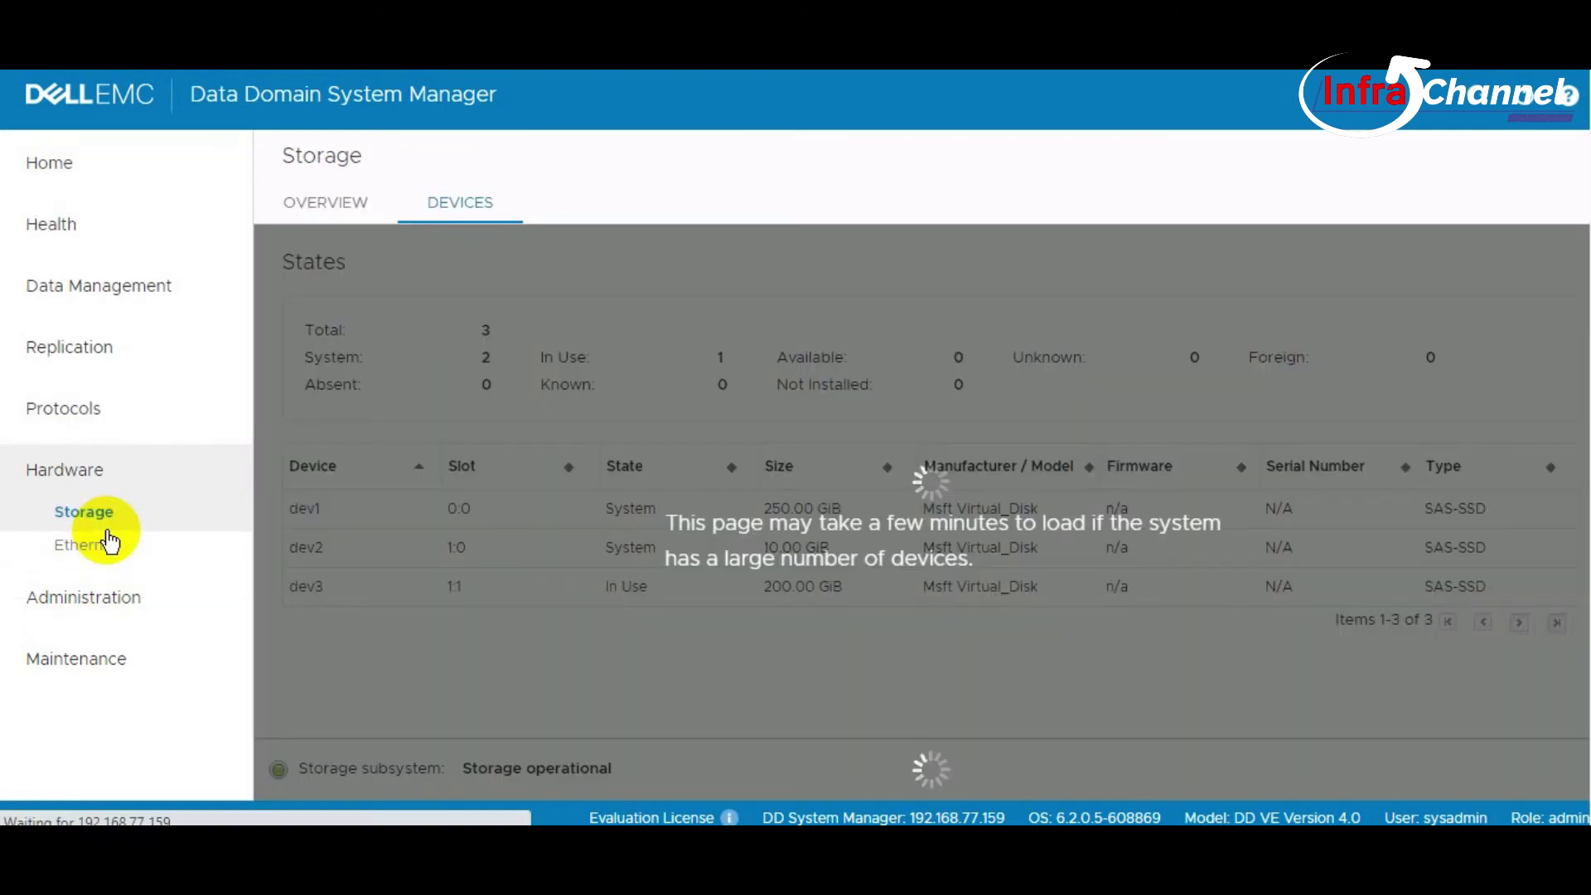
{"action": "left_click", "coordinate": [941, 693]}
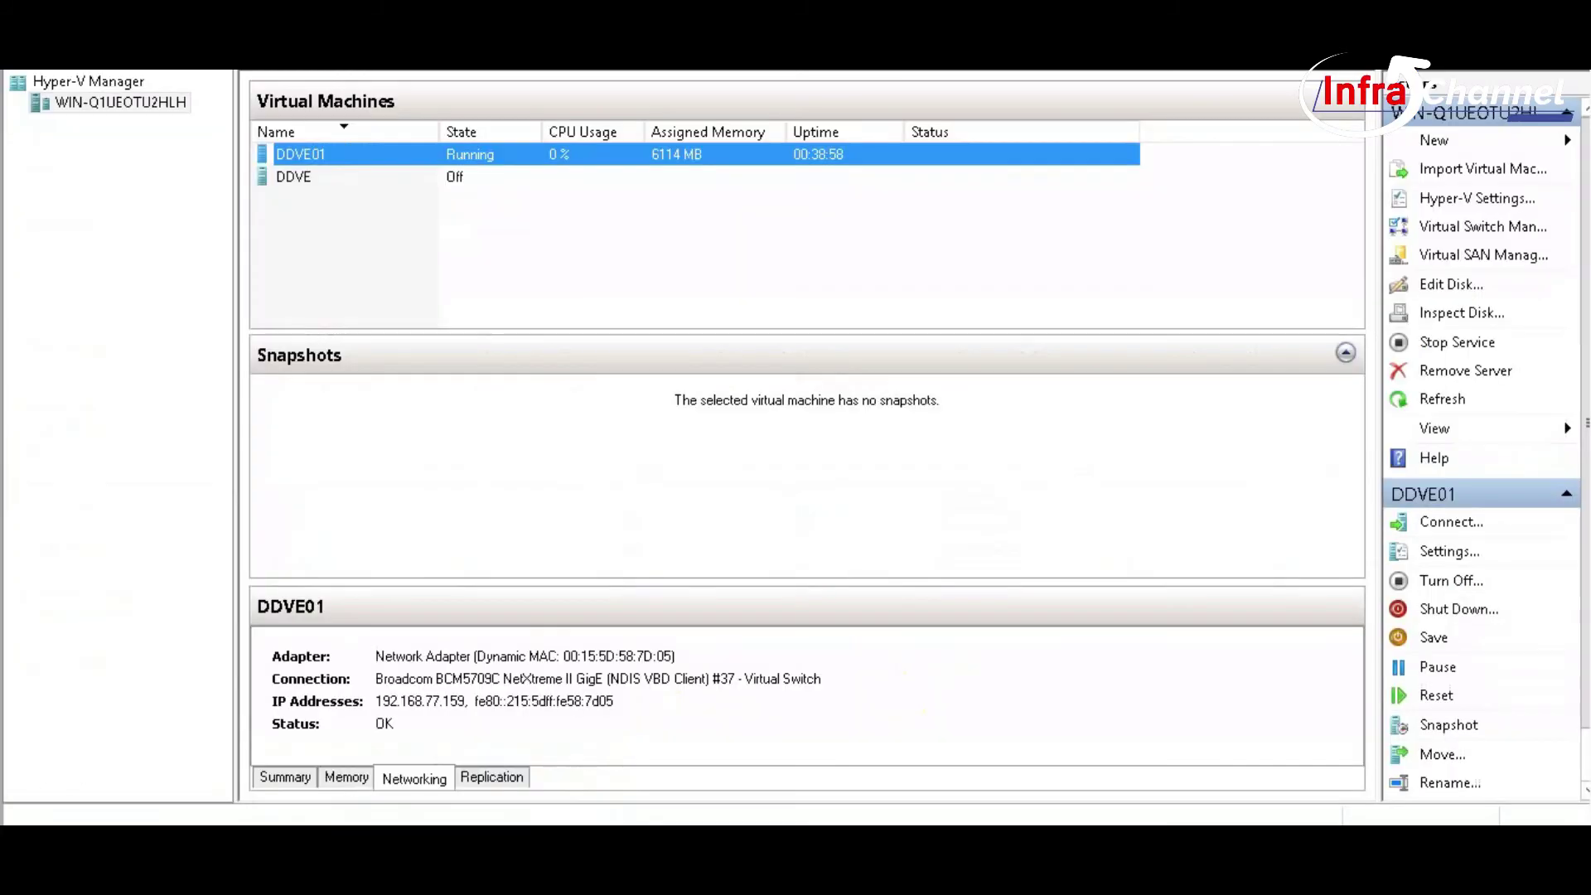
Step: In Hyper-V Manager, open the settings of DDVE01 and add another hard drive to its SCSI controller
{"action": "right_click", "coordinate": [402, 156]}
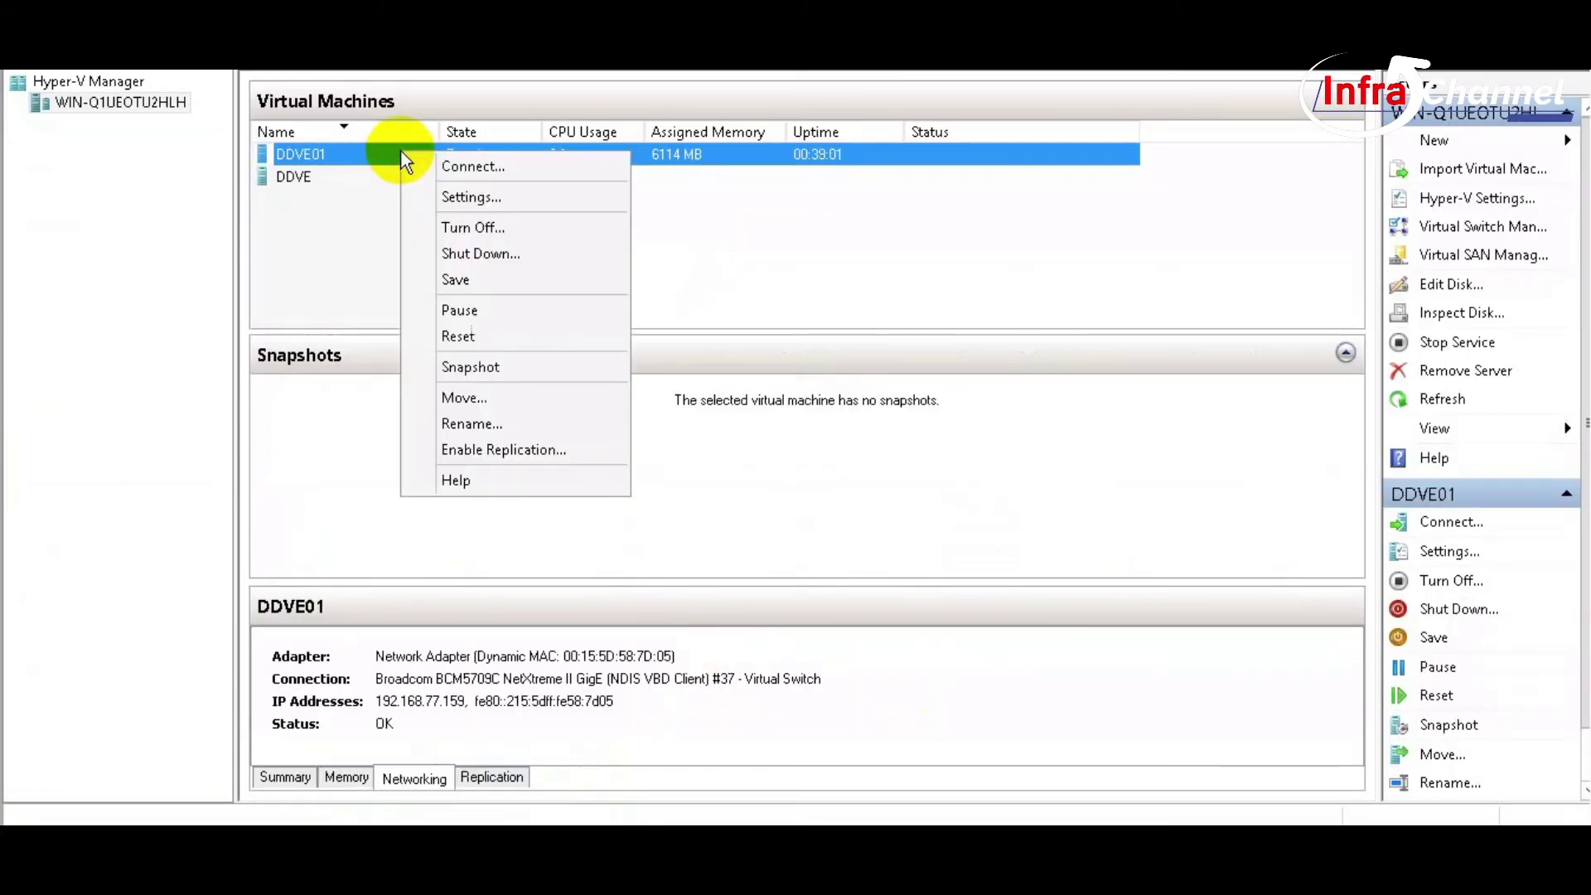
{"action": "left_click", "coordinate": [487, 199]}
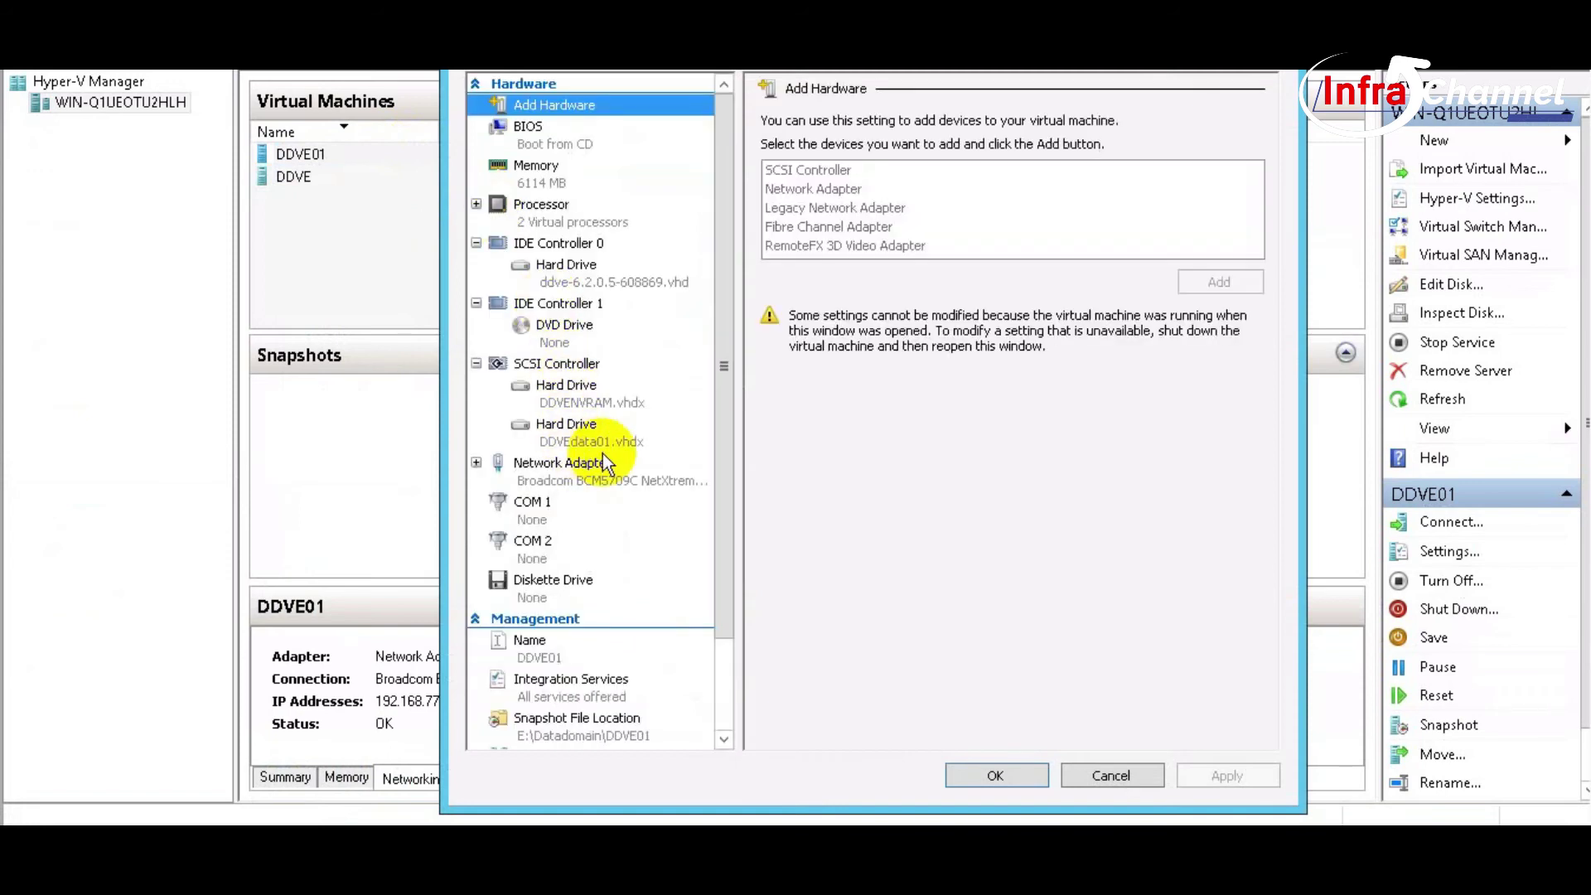
{"action": "left_click", "coordinate": [595, 438]}
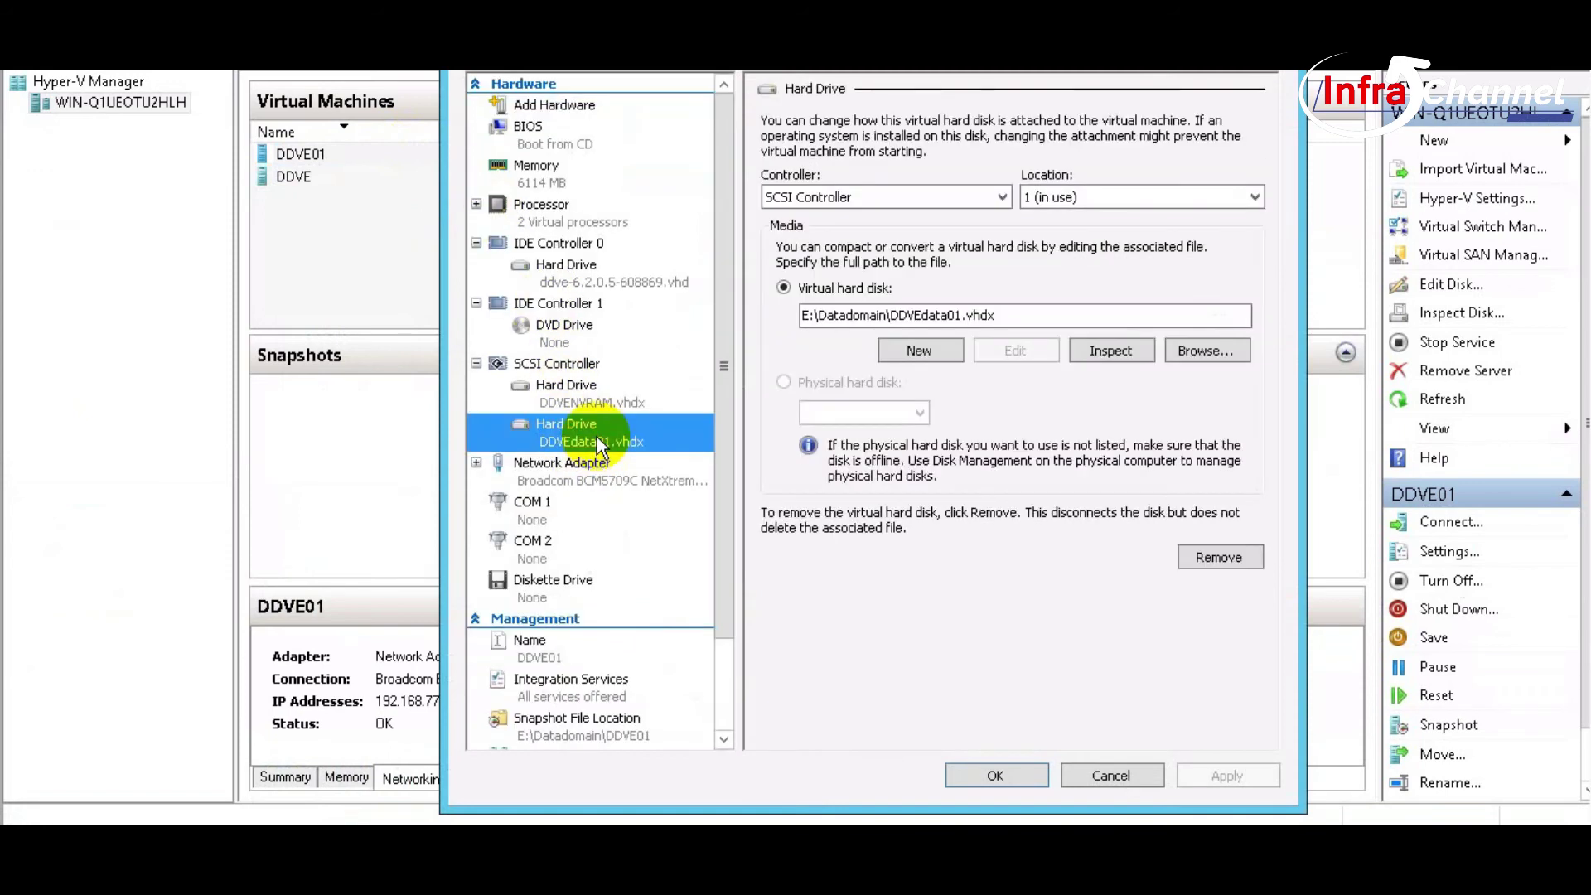
{"action": "left_click", "coordinate": [594, 367]}
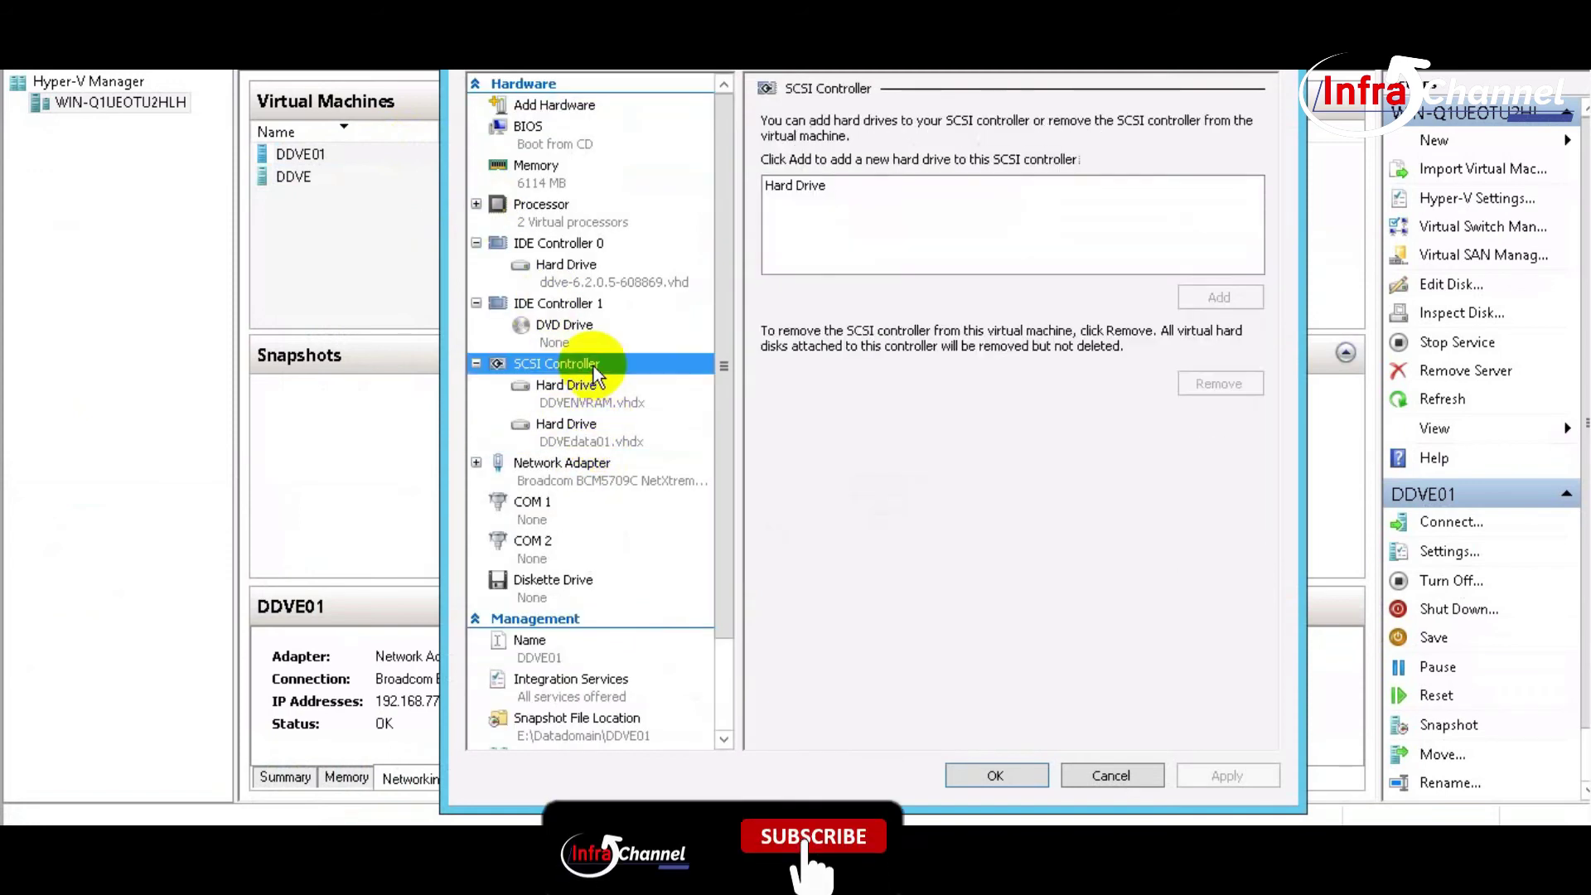
{"action": "left_click", "coordinate": [797, 187]}
{"action": "left_click", "coordinate": [1215, 298]}
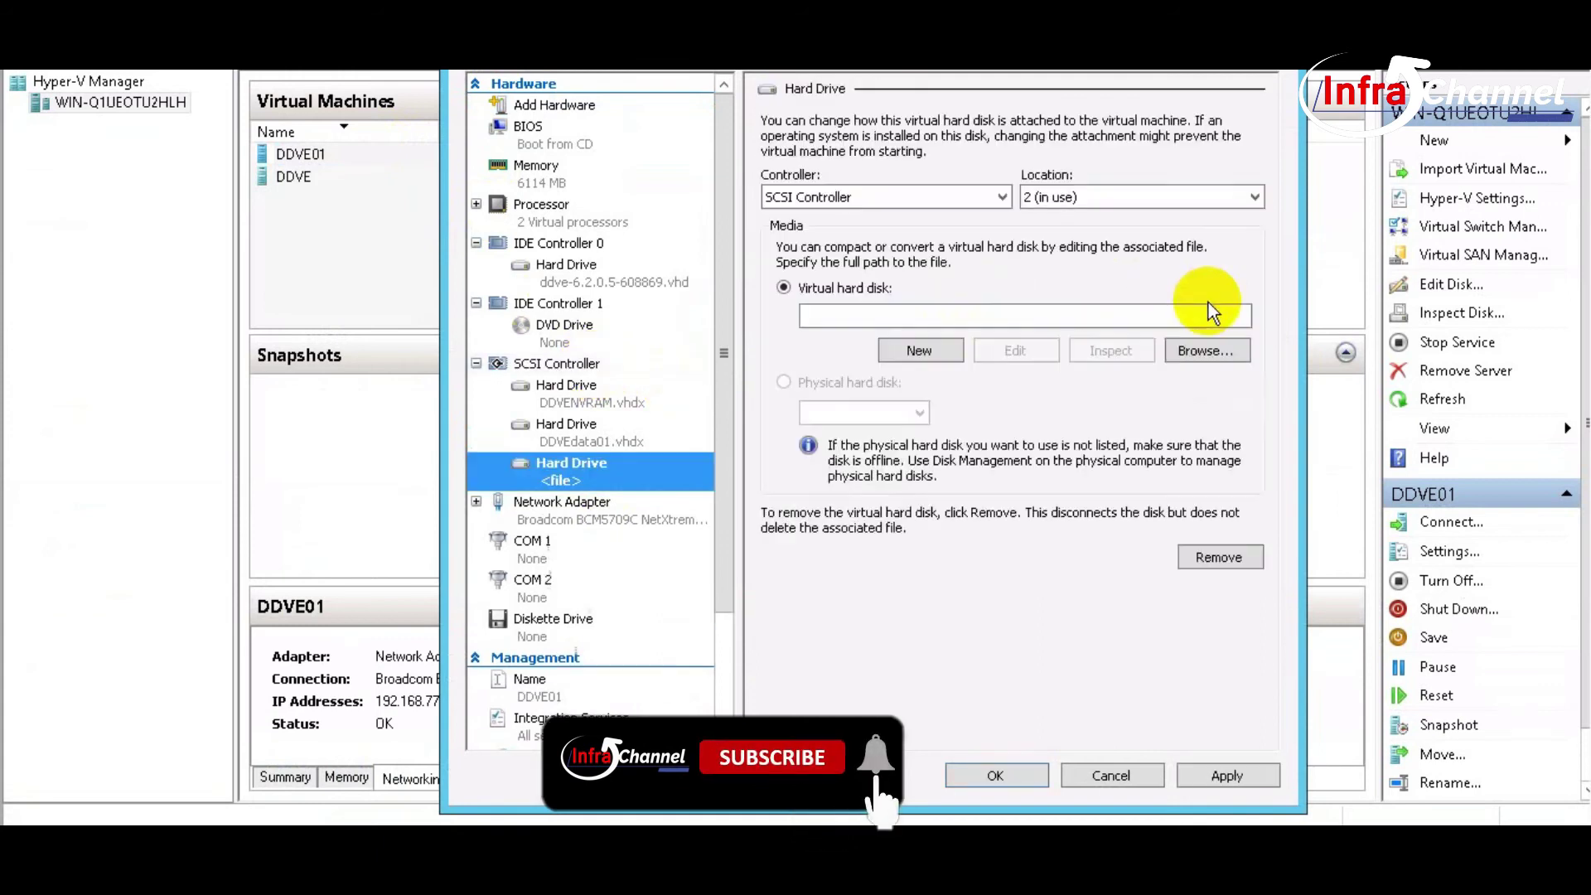
Step: Start a new virtual hard disk for the added drive, using the VHDX format and the dynamically expanding type
{"action": "left_click", "coordinate": [915, 350]}
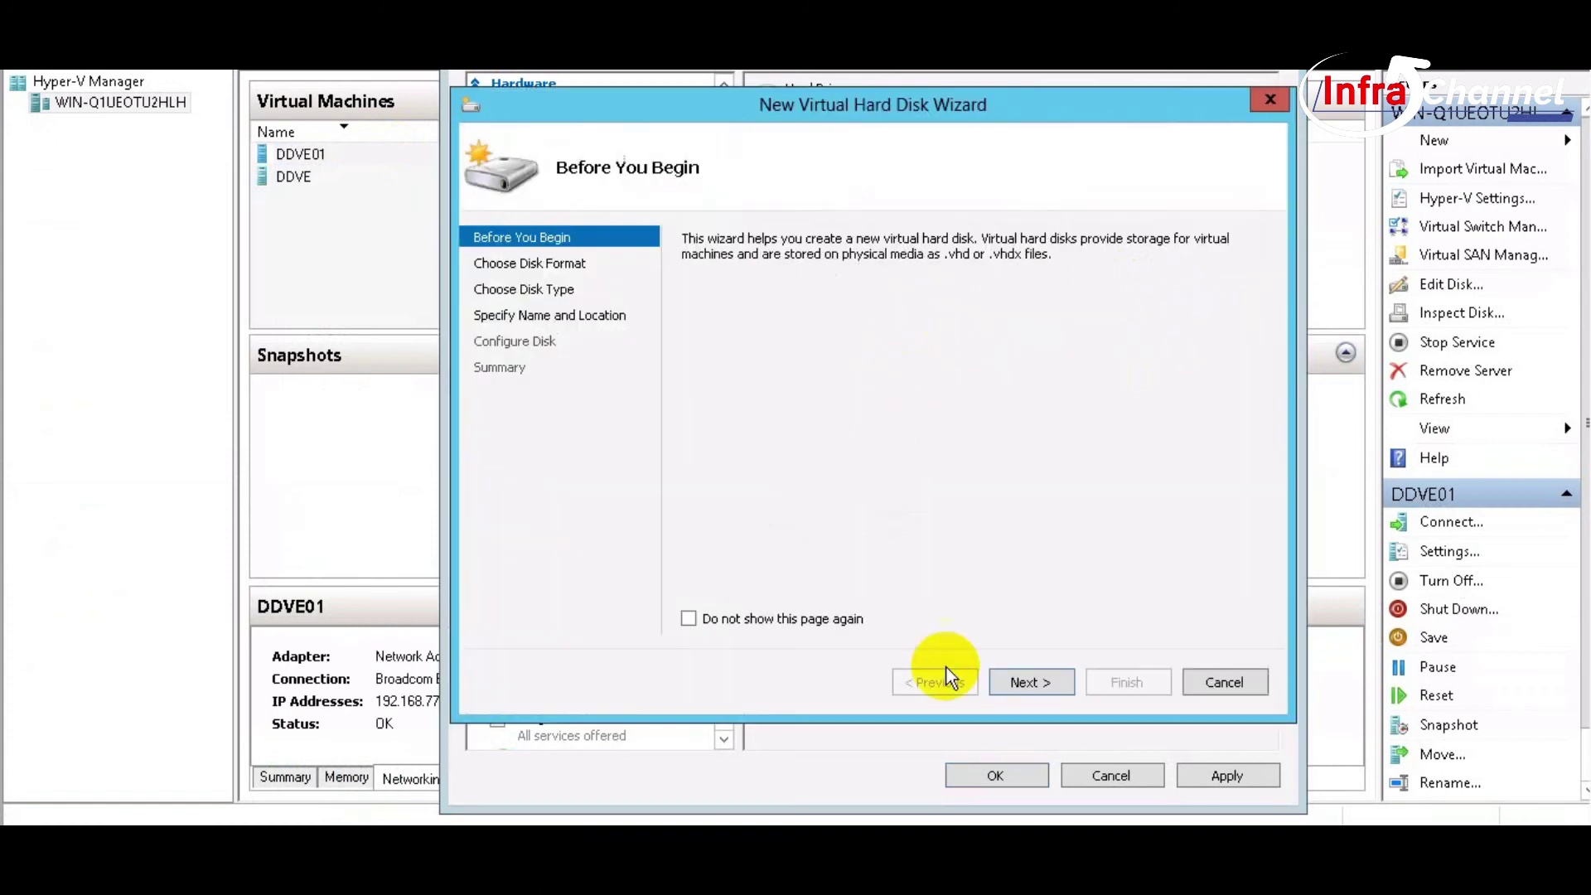
{"action": "left_click", "coordinate": [1015, 693]}
{"action": "left_click", "coordinate": [1044, 680]}
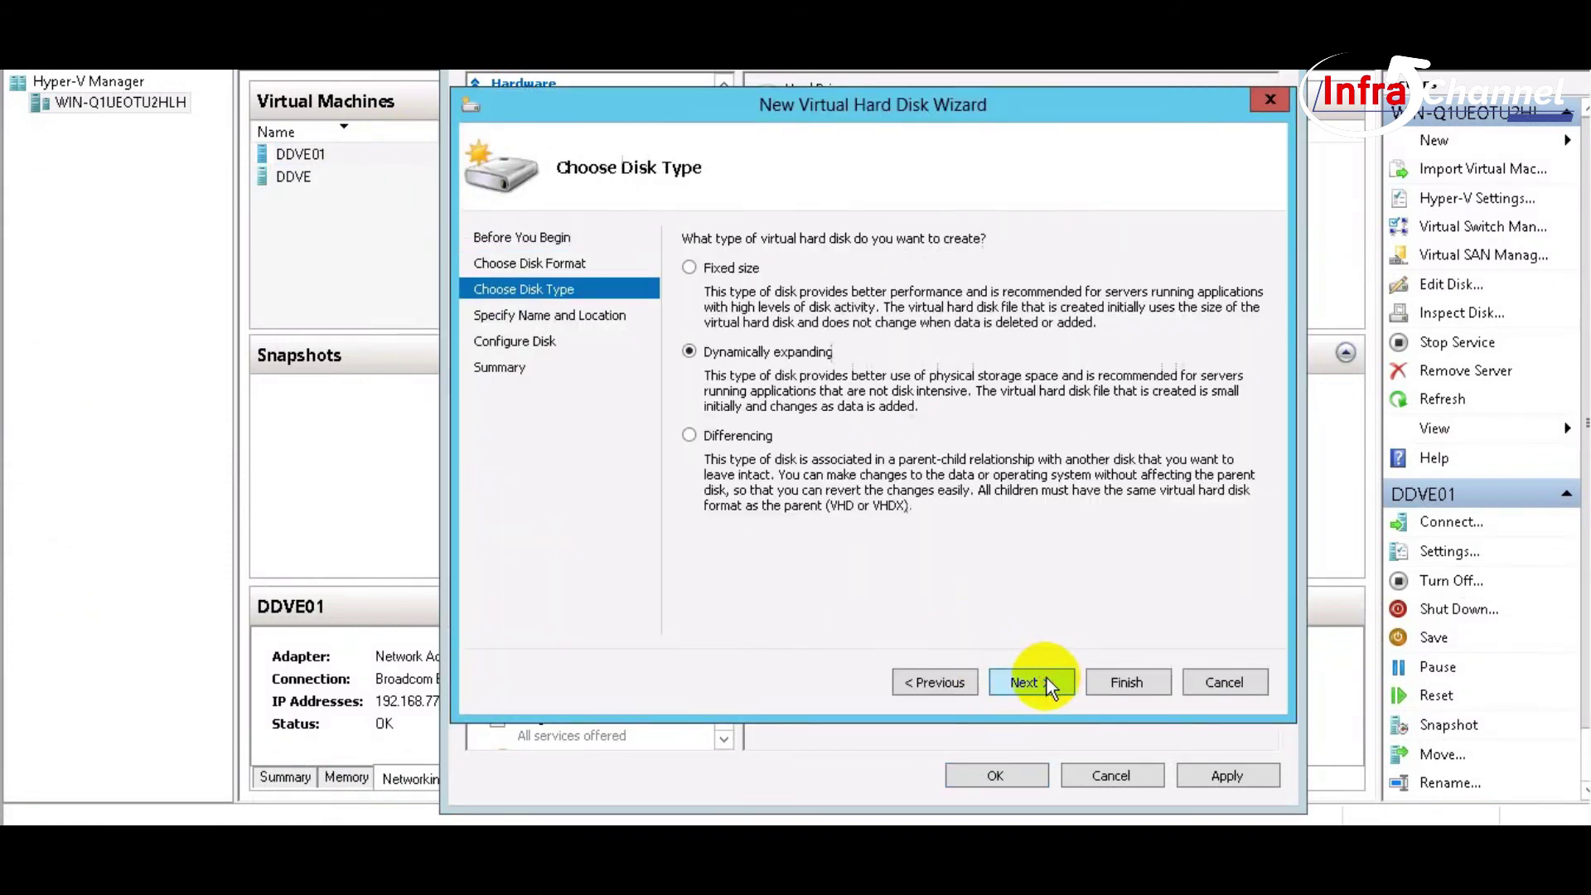
{"action": "left_click", "coordinate": [1046, 681]}
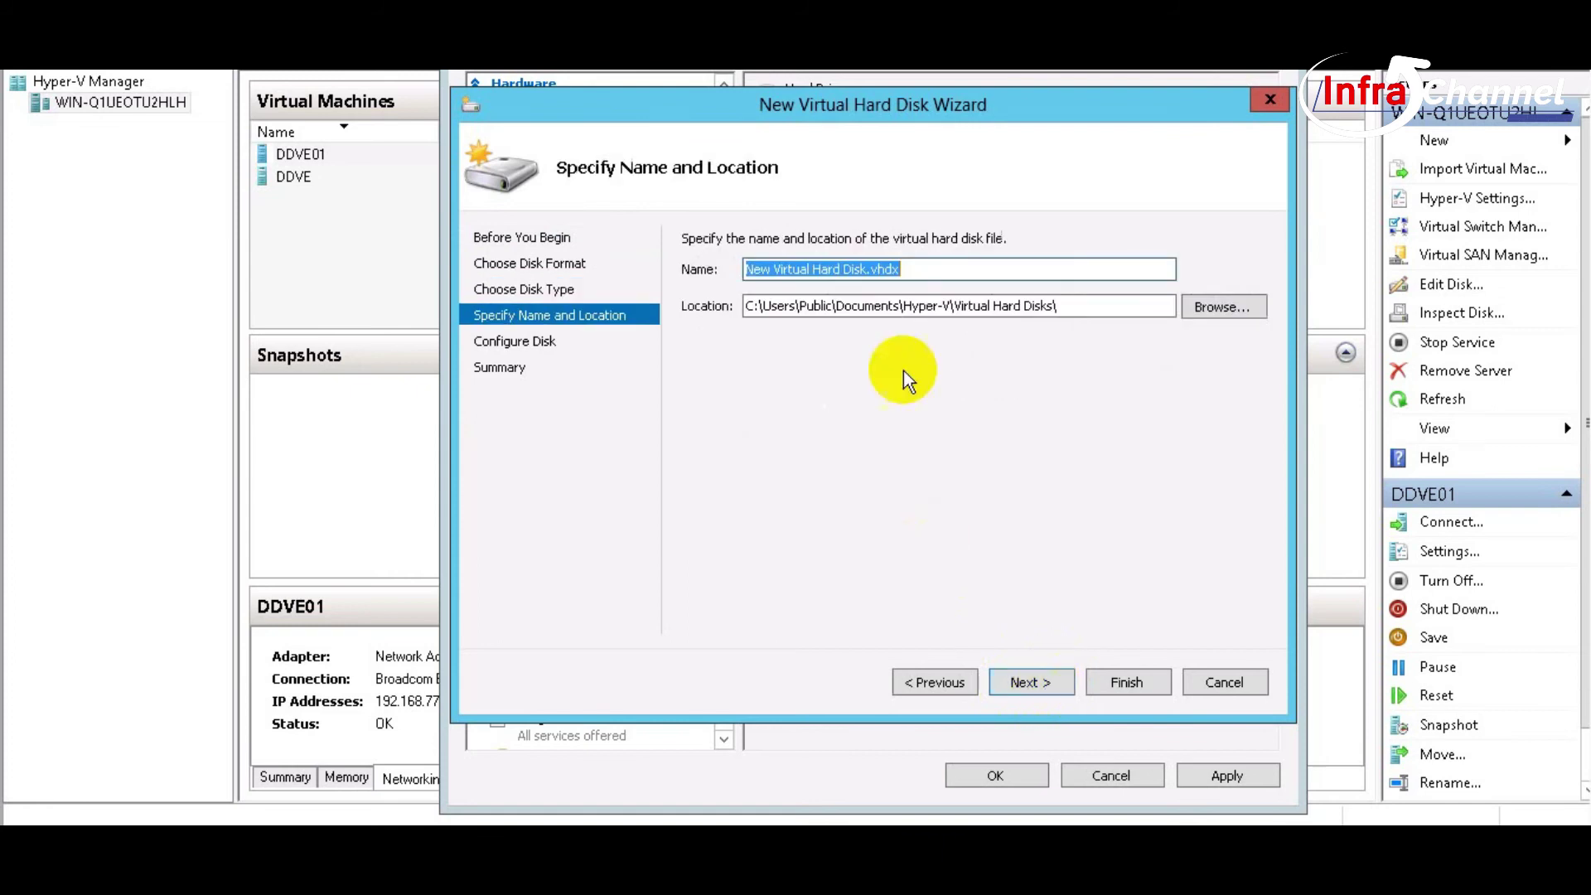
Step: Name the virtual hard disk DDVEdata02.vhdx and set its location to the E:\Datadomain folder
{"action": "left_click", "coordinate": [868, 268]}
{"action": "left_click_drag", "start_coordinate": [867, 268], "coordinate": [750, 267]}
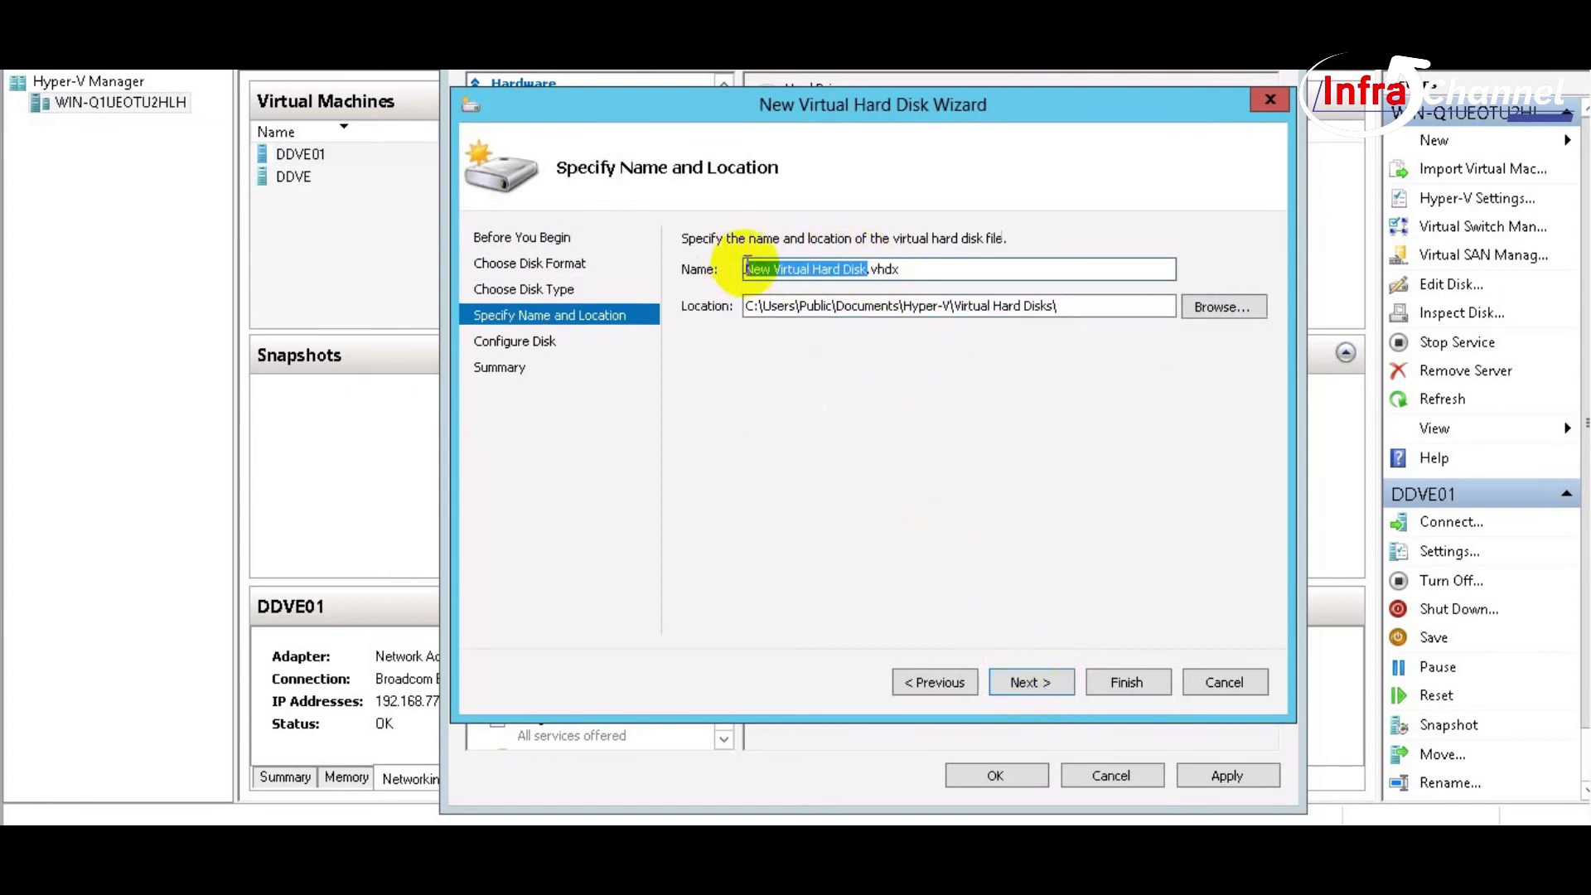
{"action": "type", "text": "DDVE"}
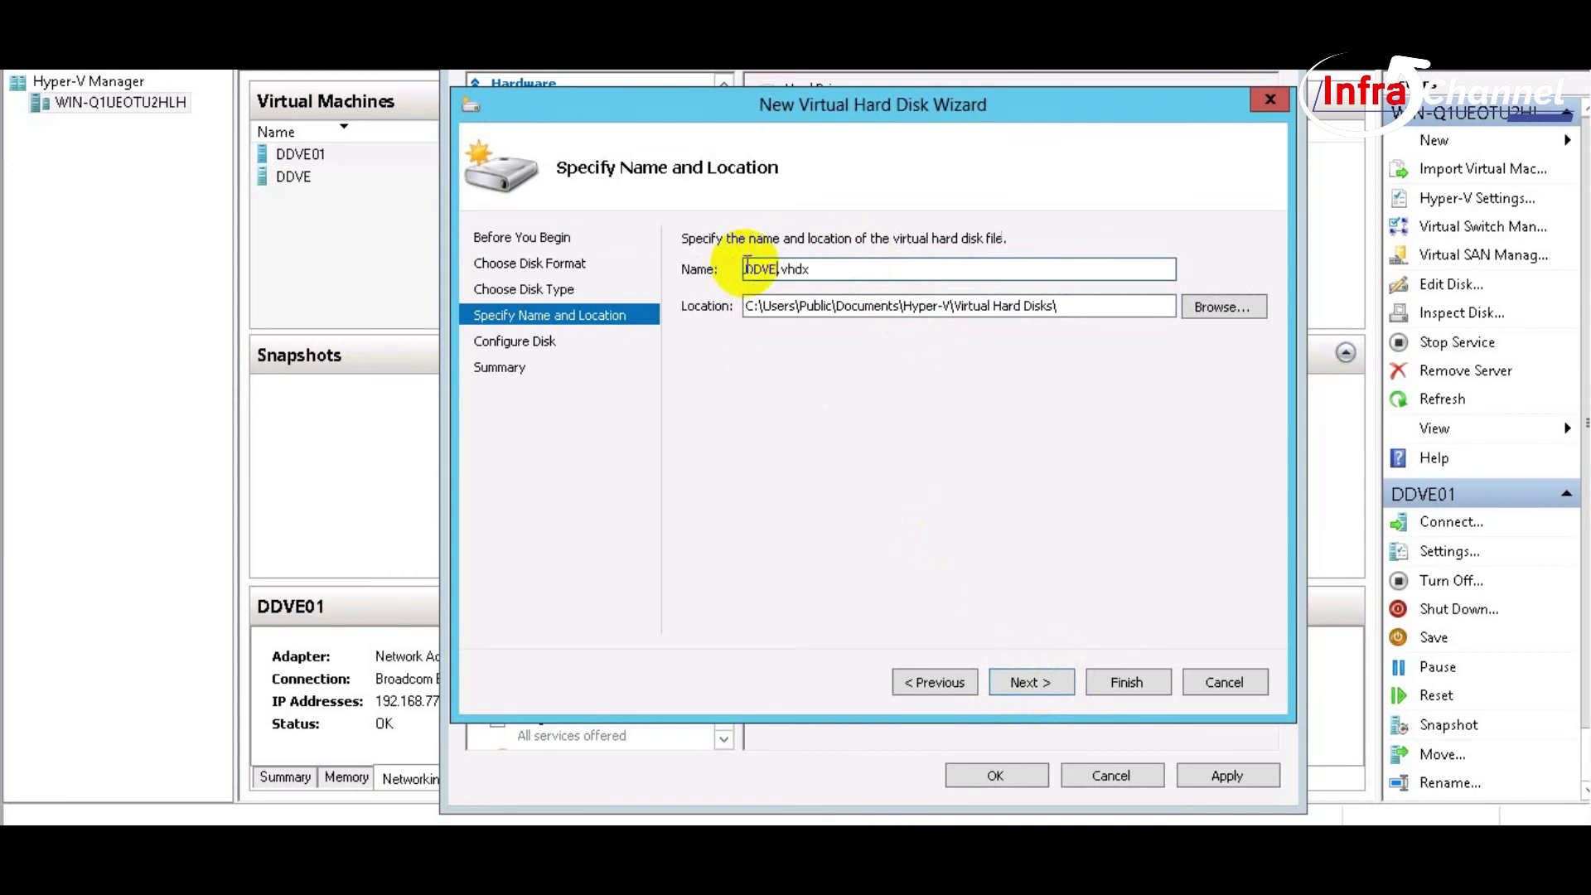
{"action": "type", "text": "data02"}
{"action": "left_click", "coordinate": [1213, 306]}
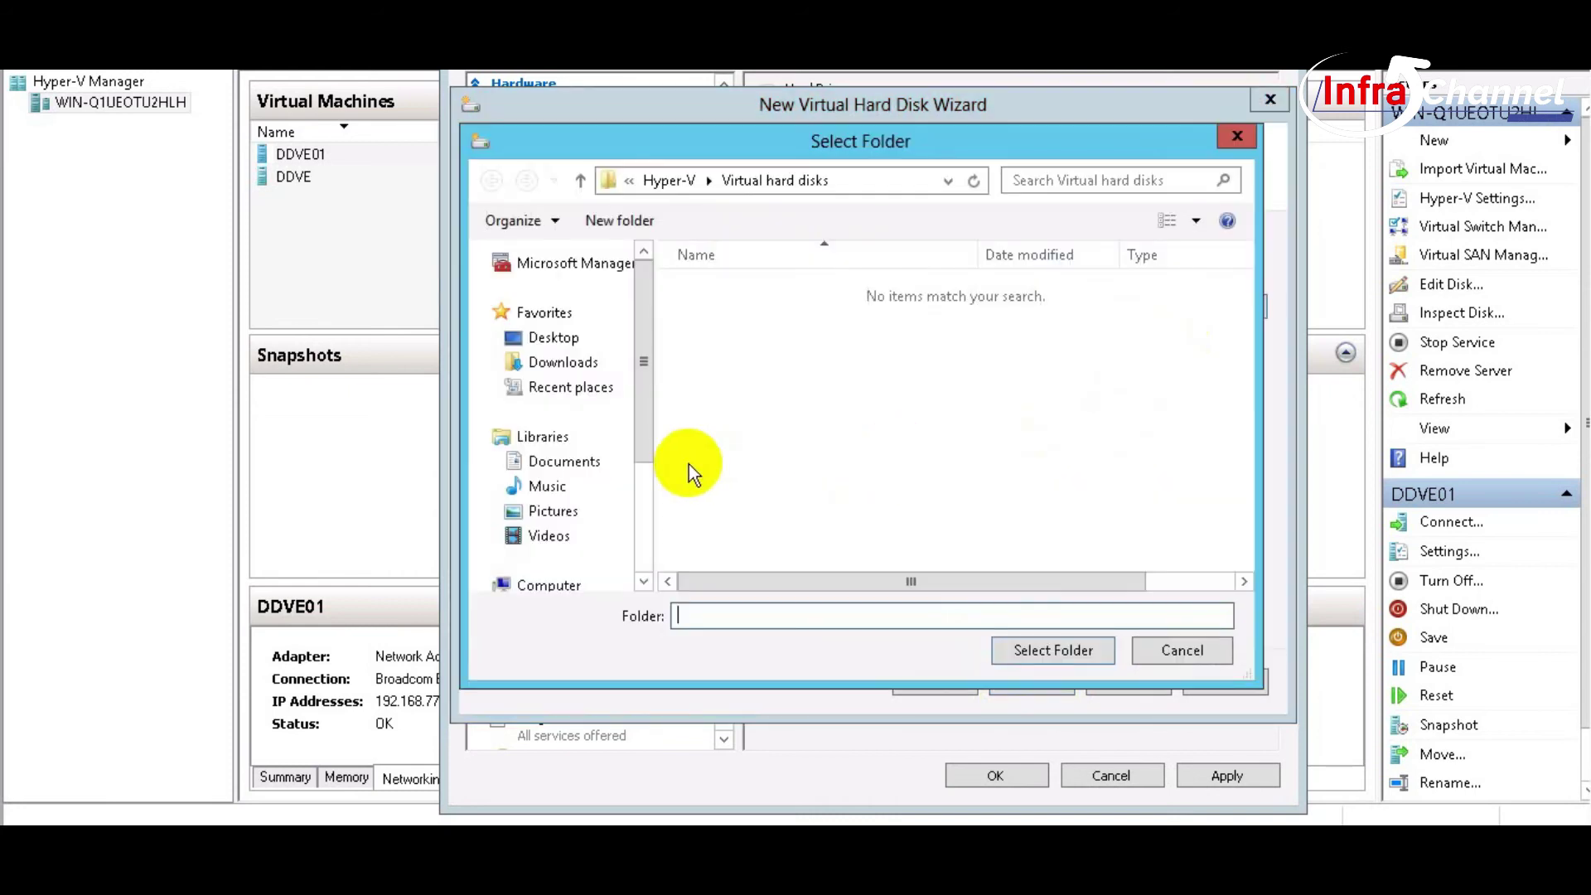
{"action": "left_click_drag", "start_coordinate": [650, 426], "coordinate": [650, 489]}
{"action": "left_click", "coordinate": [610, 531]}
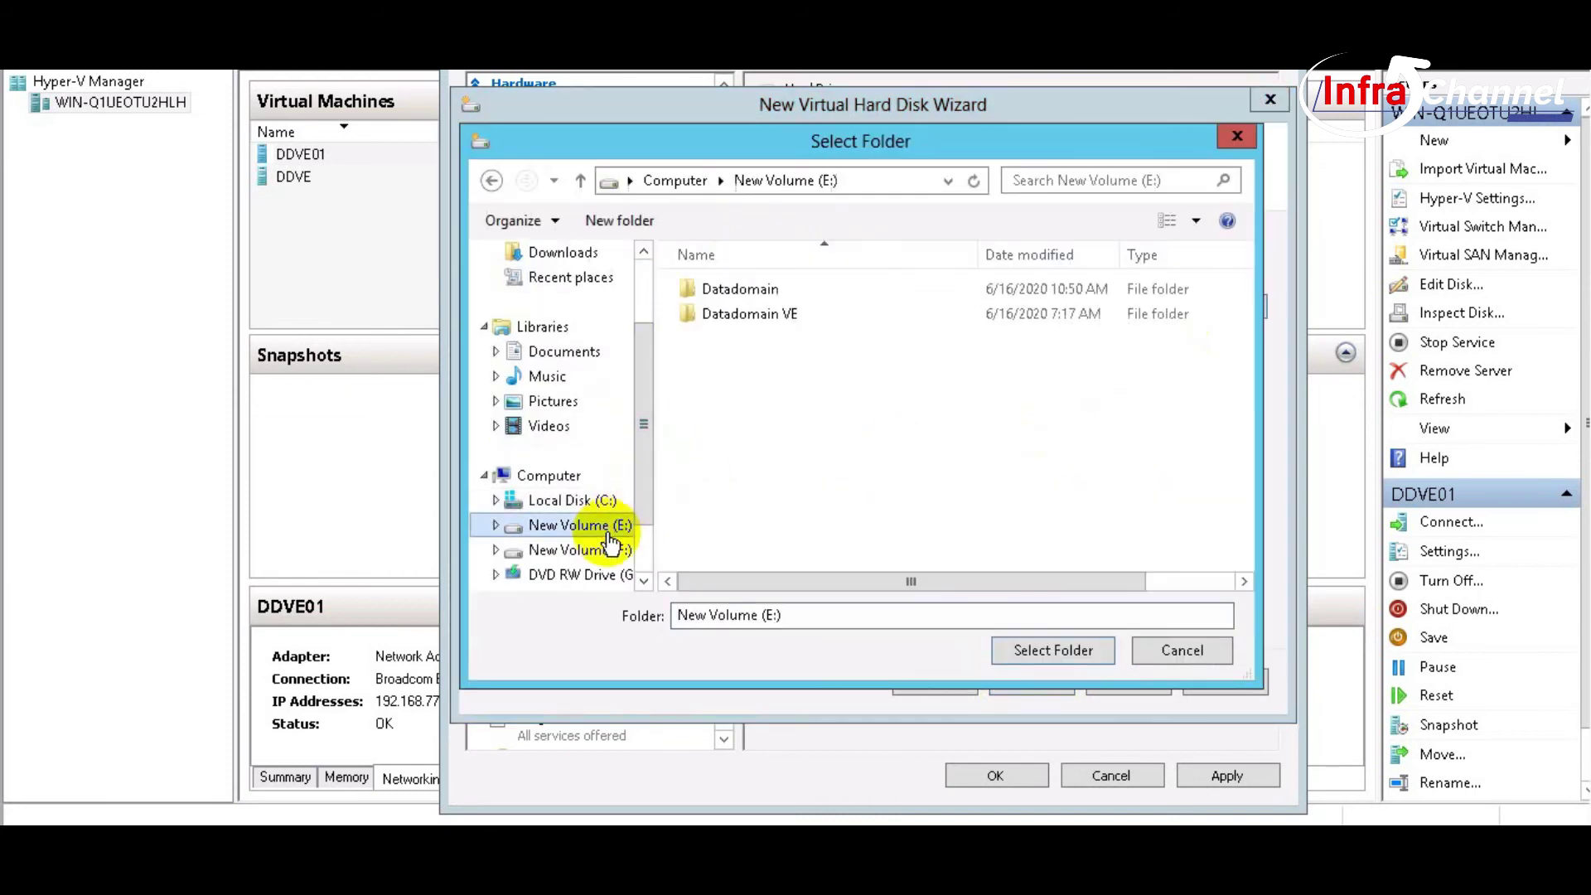
{"action": "double_click", "coordinate": [774, 290]}
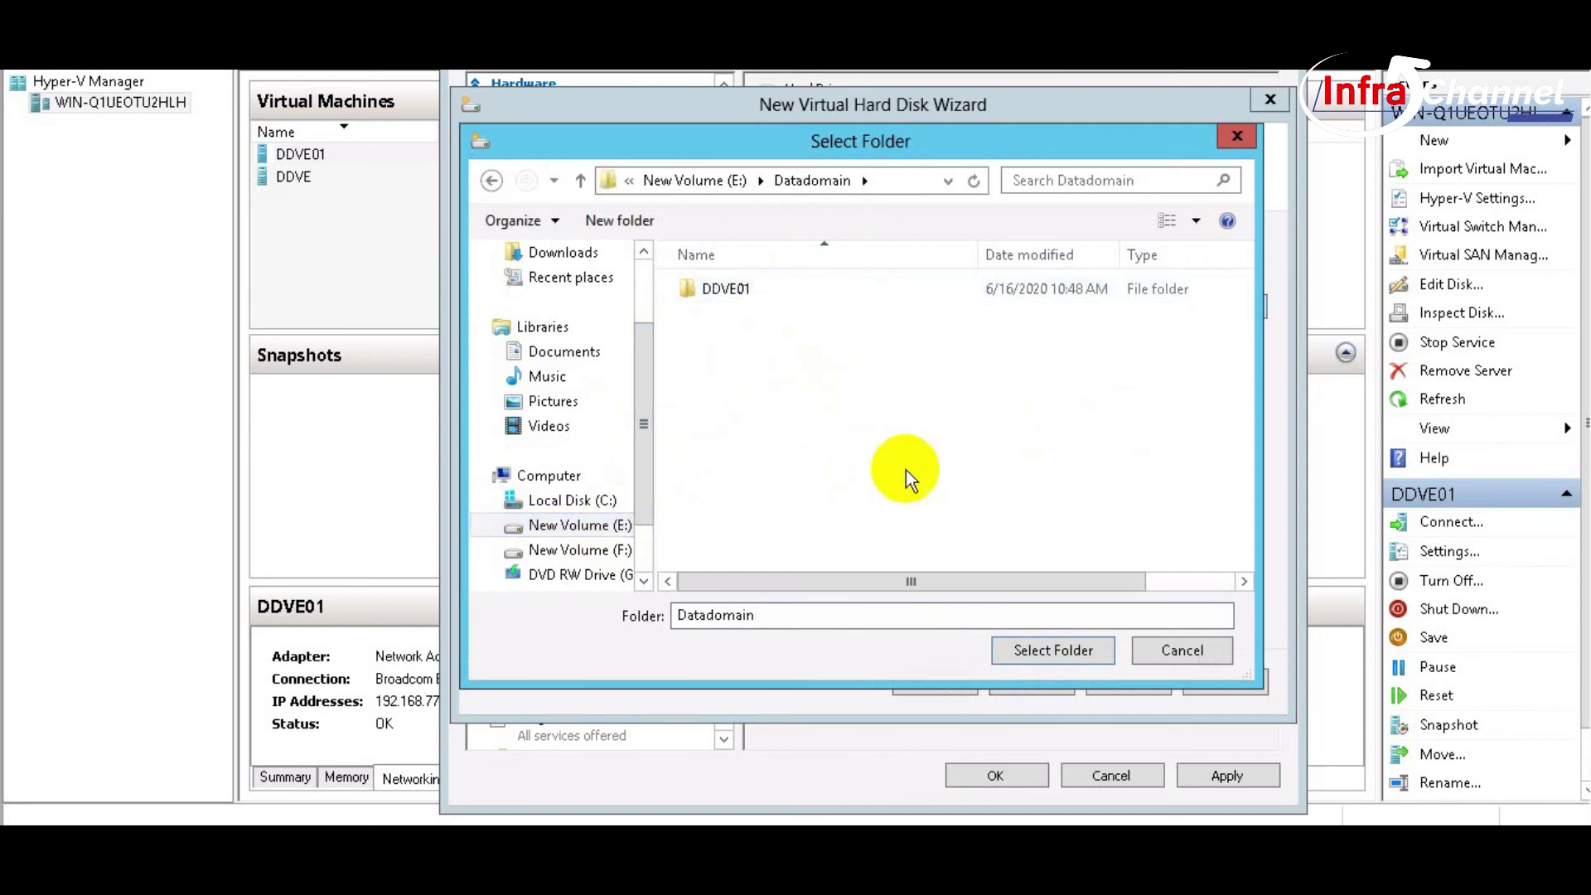
{"action": "left_click", "coordinate": [1006, 636]}
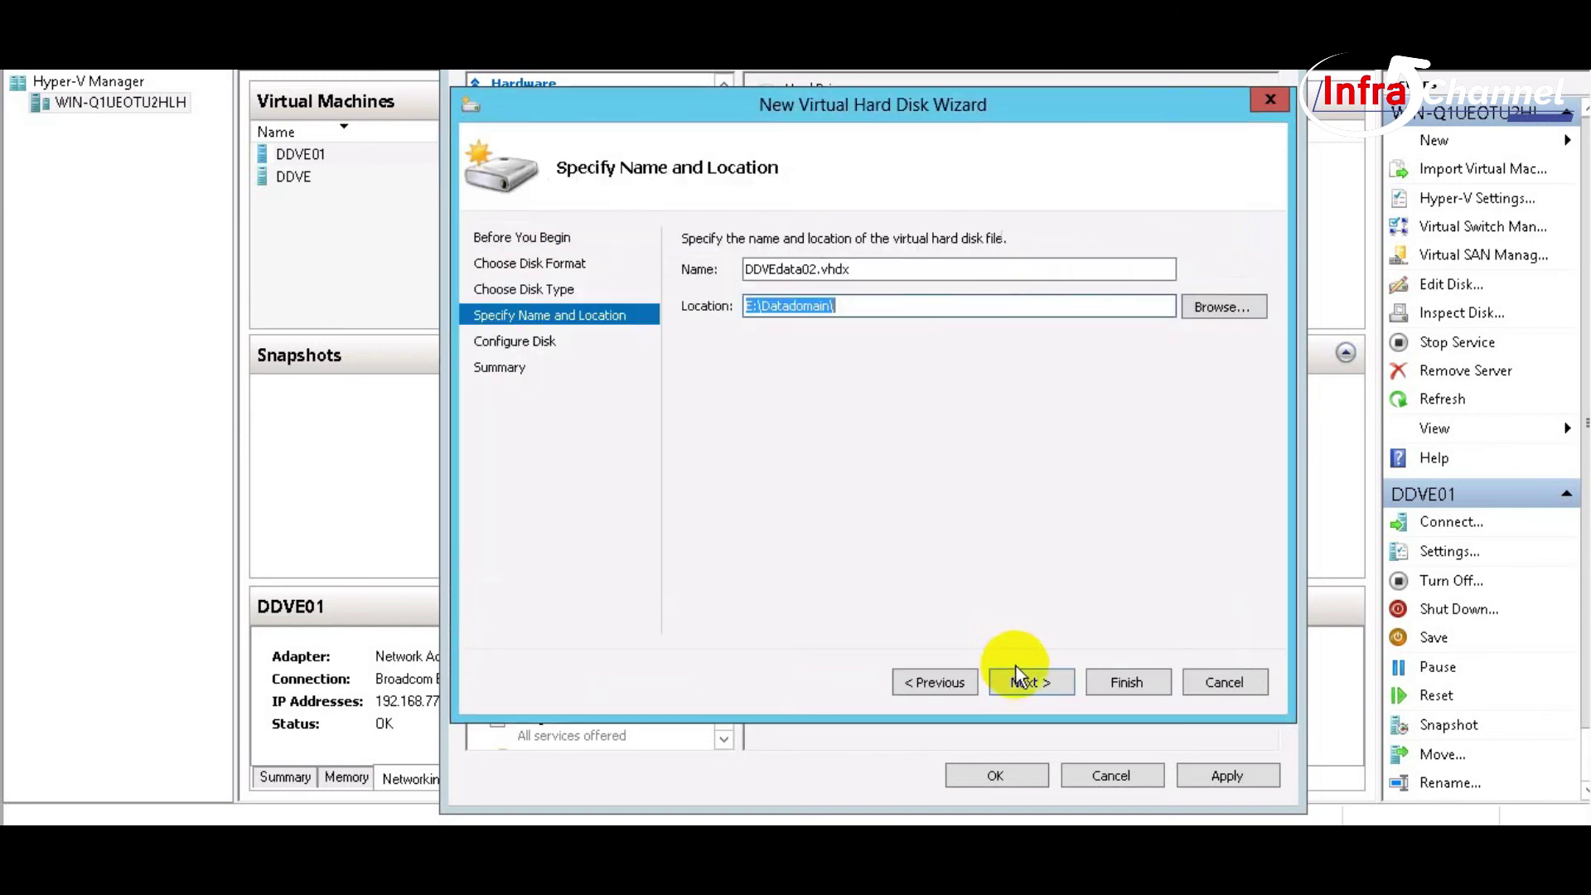
Step: Create the disk as a new blank virtual hard disk of 100 GB and apply the changed DDVE01 settings
{"action": "left_click", "coordinate": [1026, 683]}
{"action": "left_click", "coordinate": [779, 293]}
{"action": "double_click", "coordinate": [779, 293]}
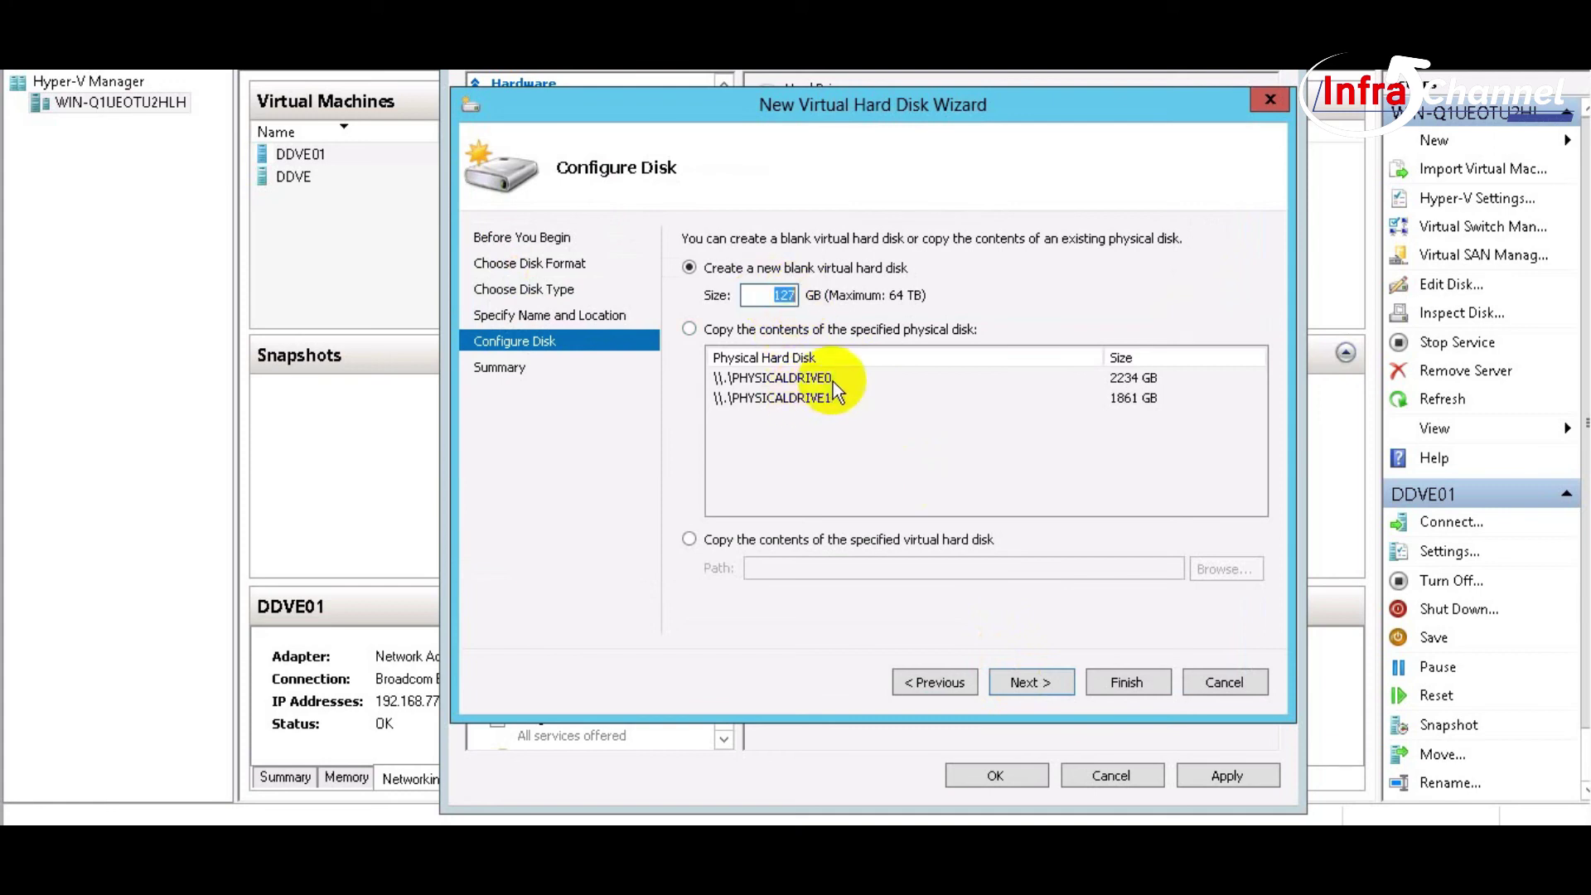
{"action": "type", "text": "100"}
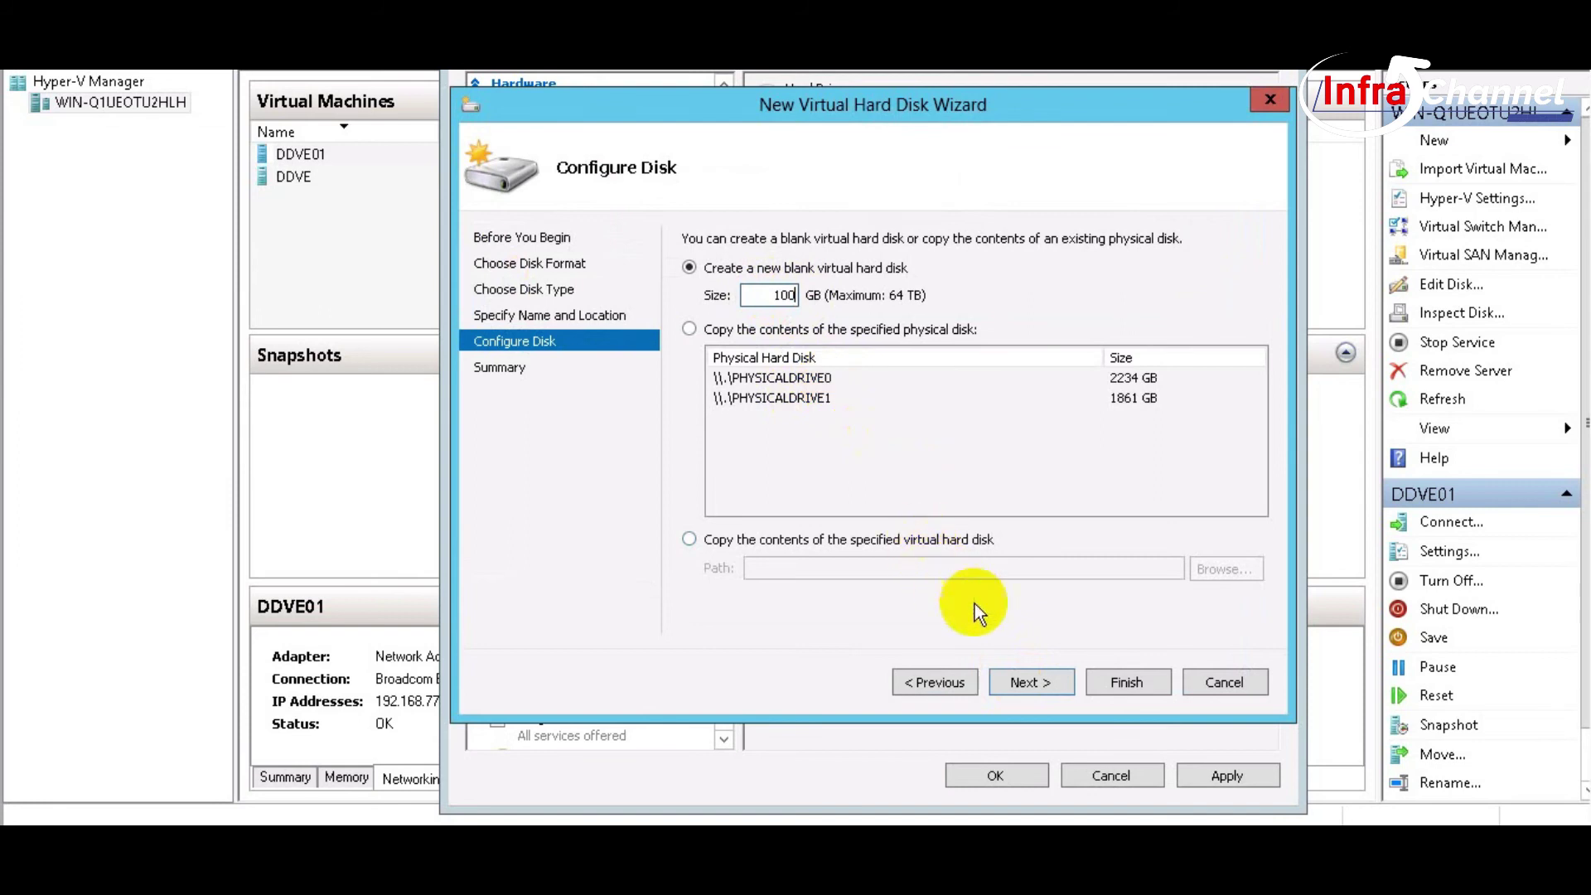
{"action": "left_click", "coordinate": [1023, 678]}
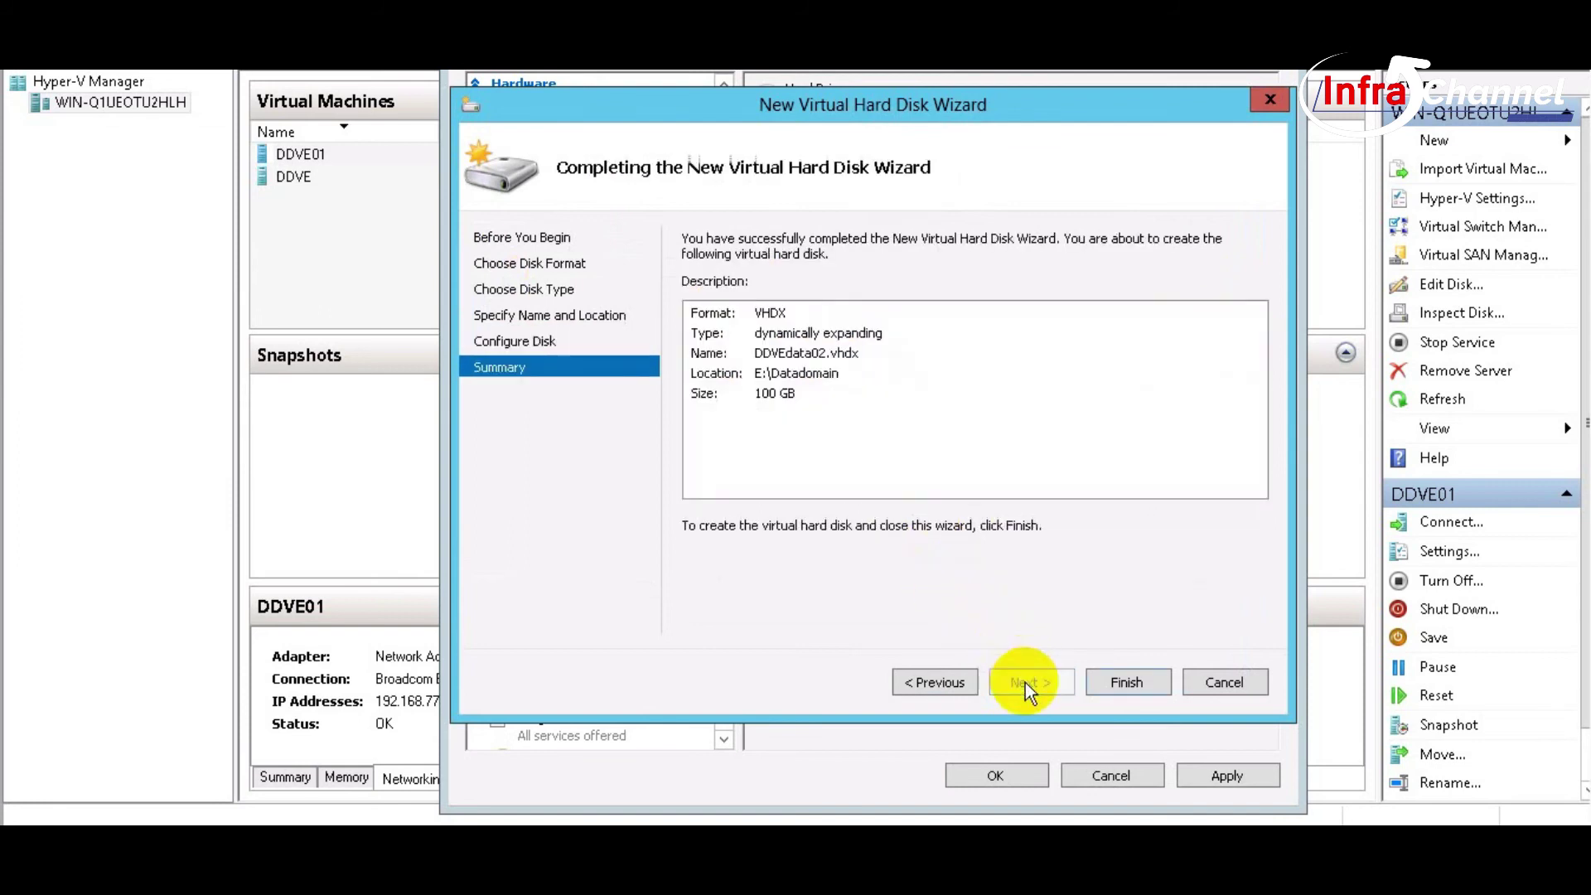
{"action": "left_click", "coordinate": [1126, 684]}
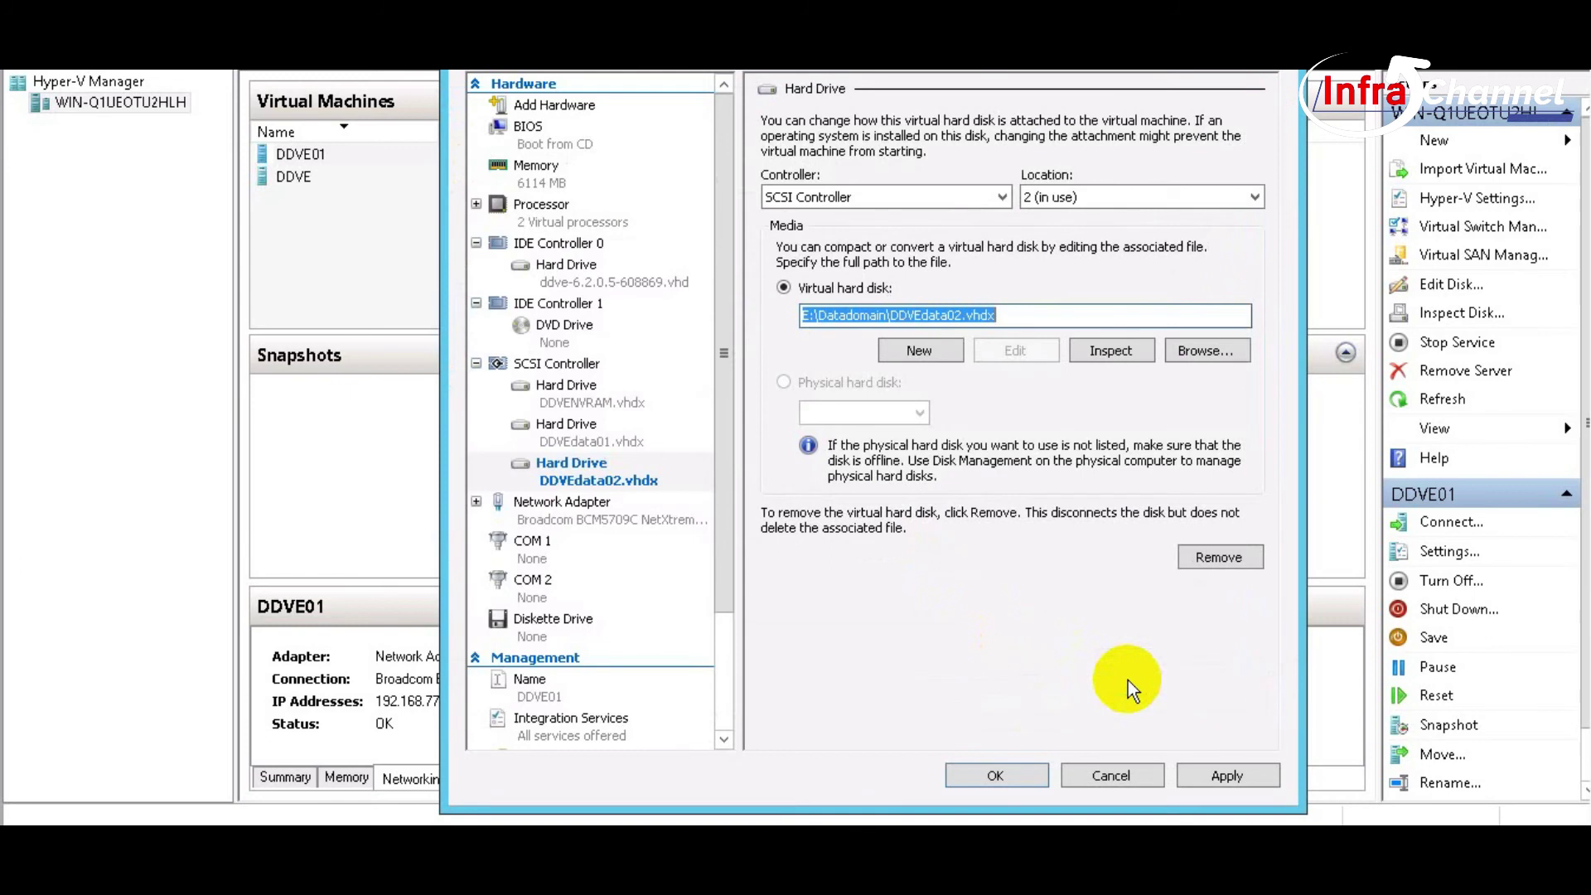
{"action": "left_click", "coordinate": [1210, 775]}
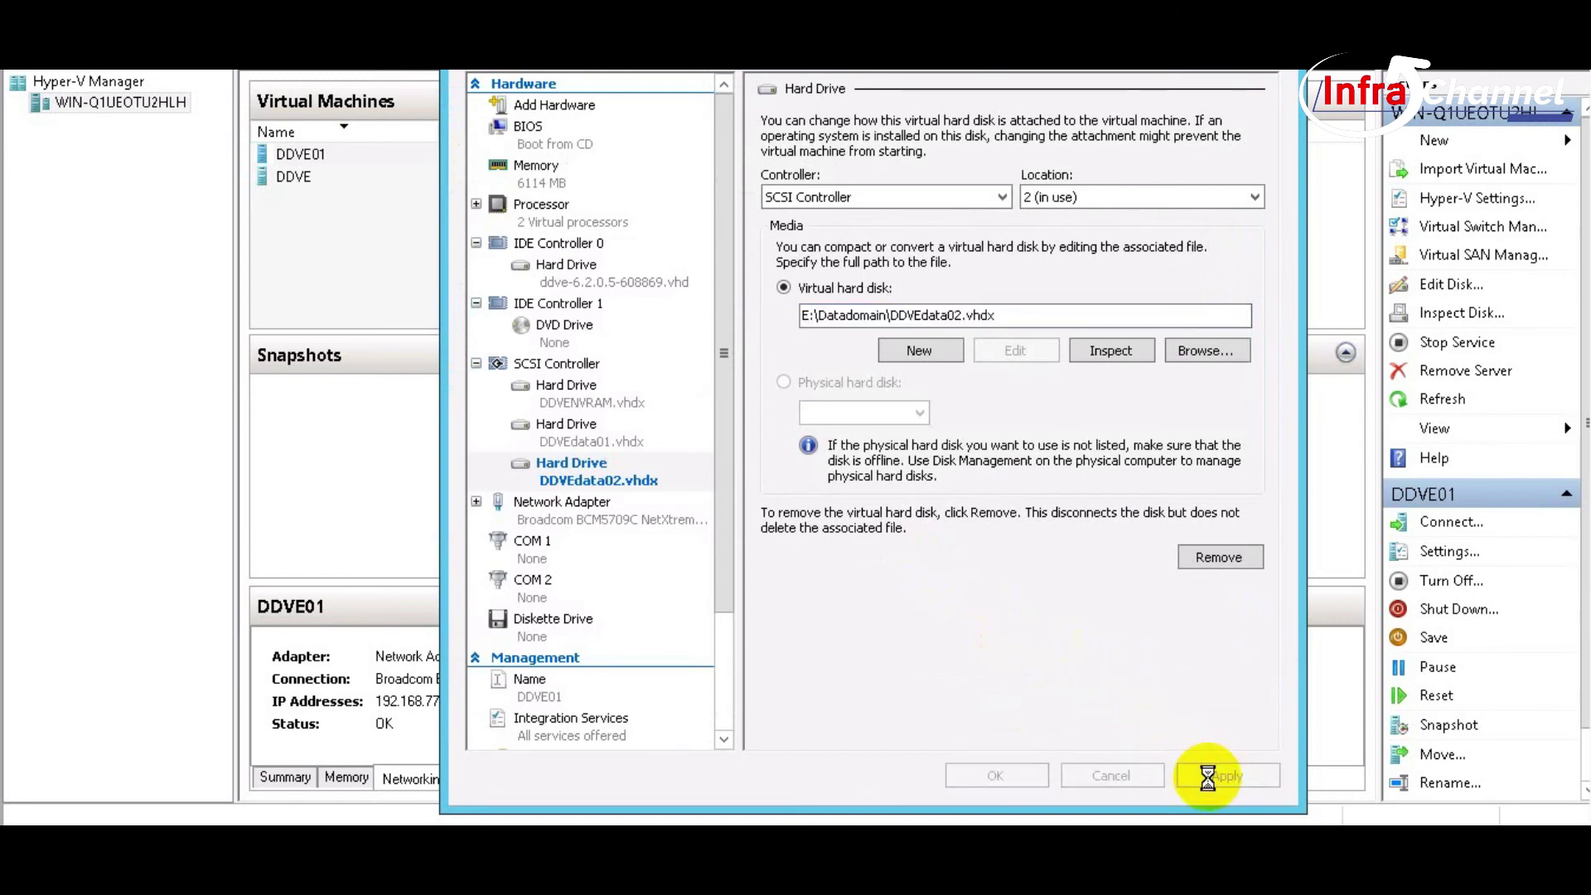
{"action": "left_click", "coordinate": [614, 466]}
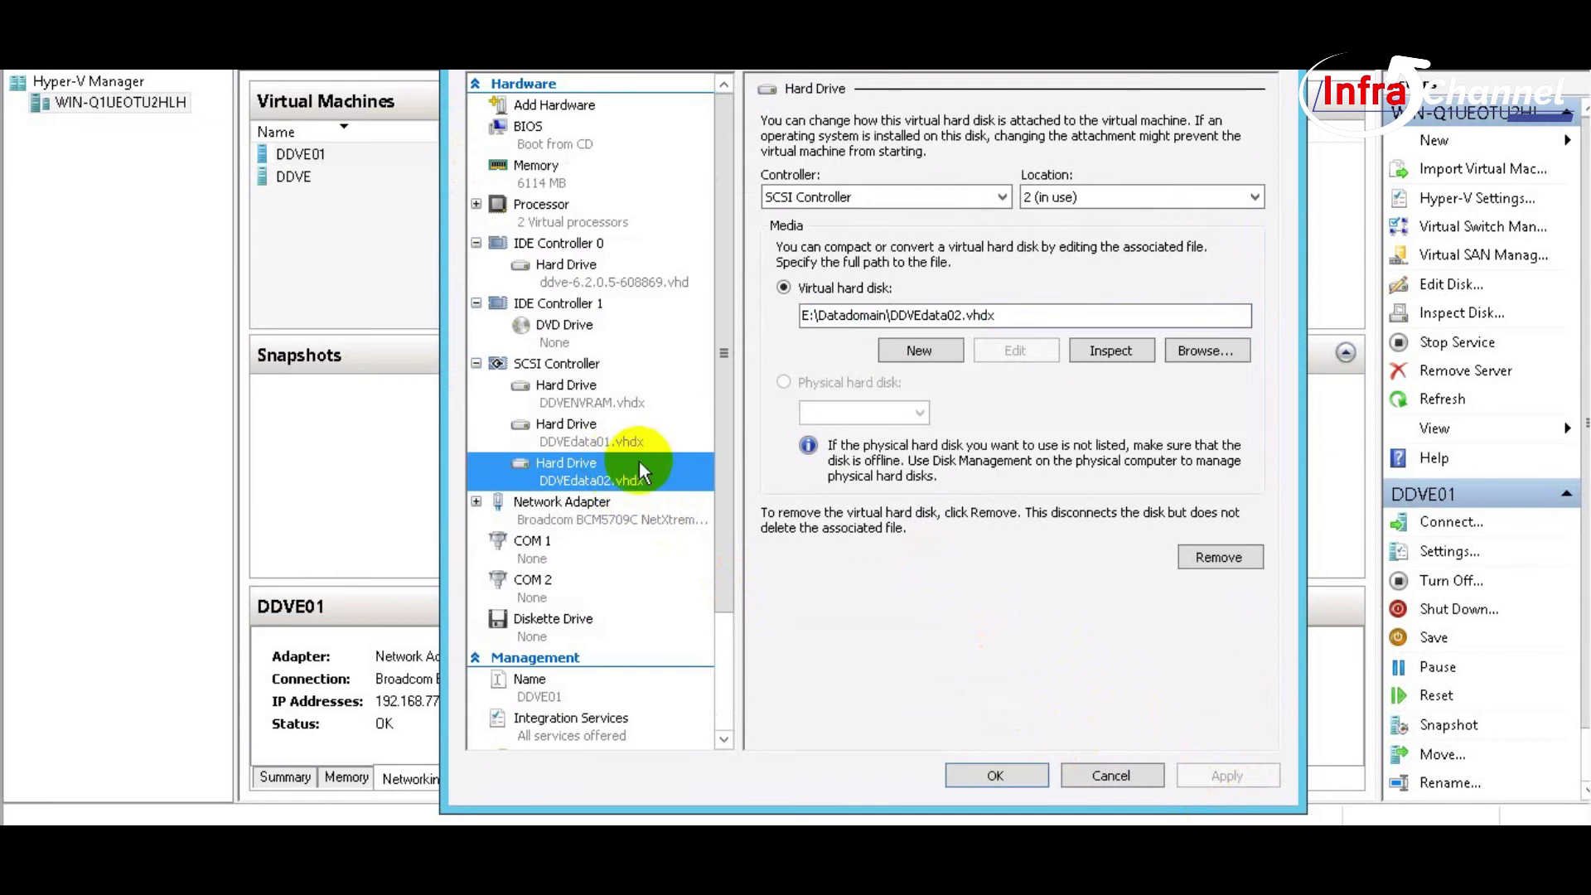
Step: Close the DDVE01 settings and list the device states in the DDVE01 console with the command disk show state
{"action": "left_click", "coordinate": [991, 778]}
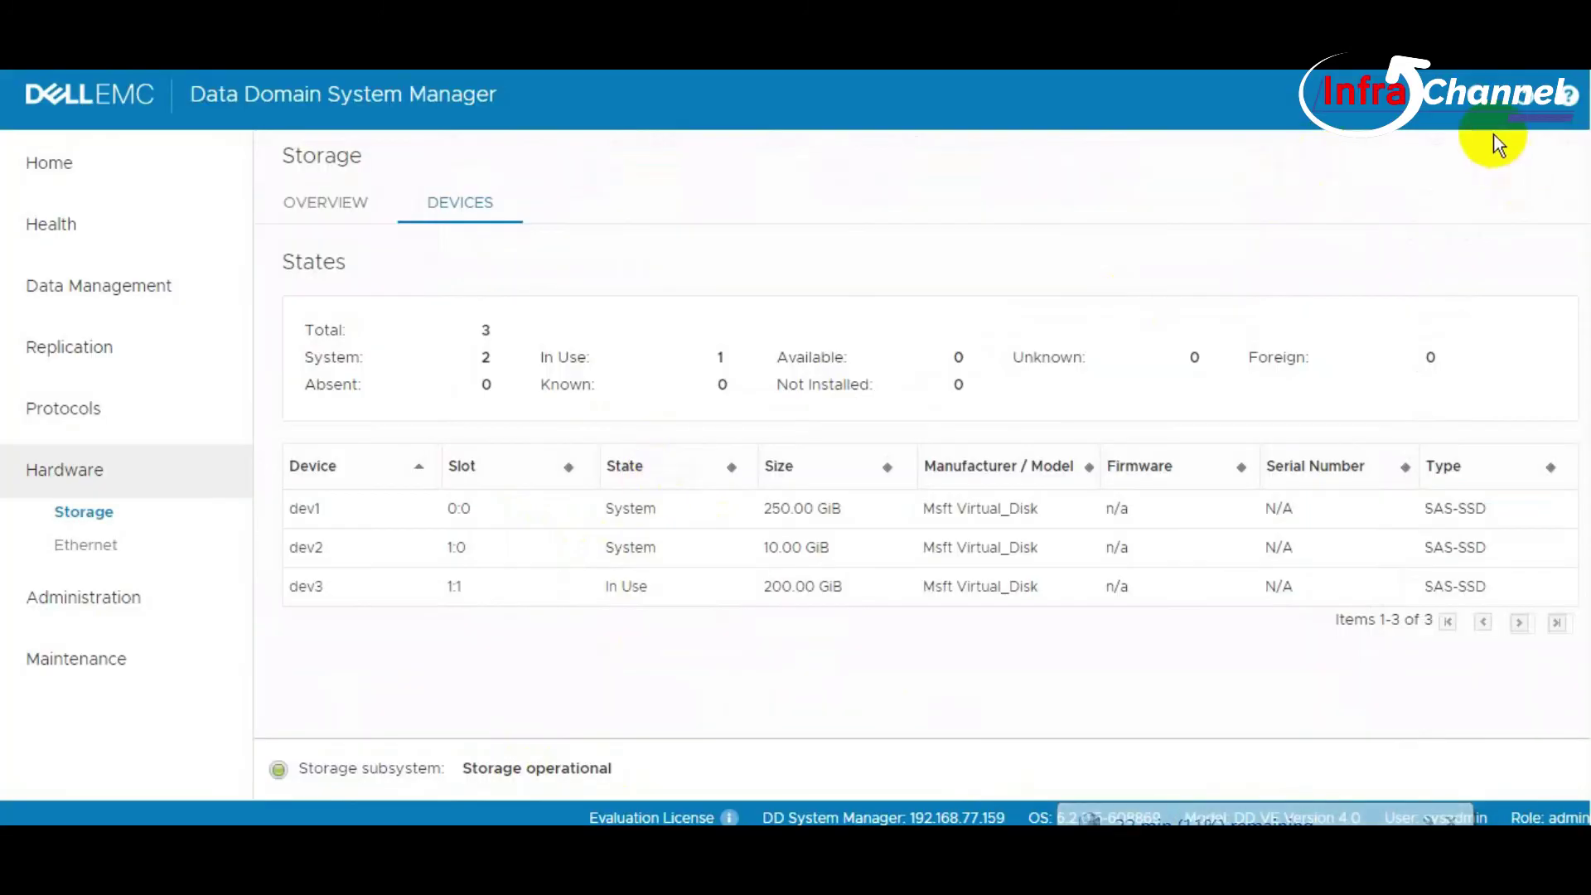
{"action": "left_click", "coordinate": [1565, 94]}
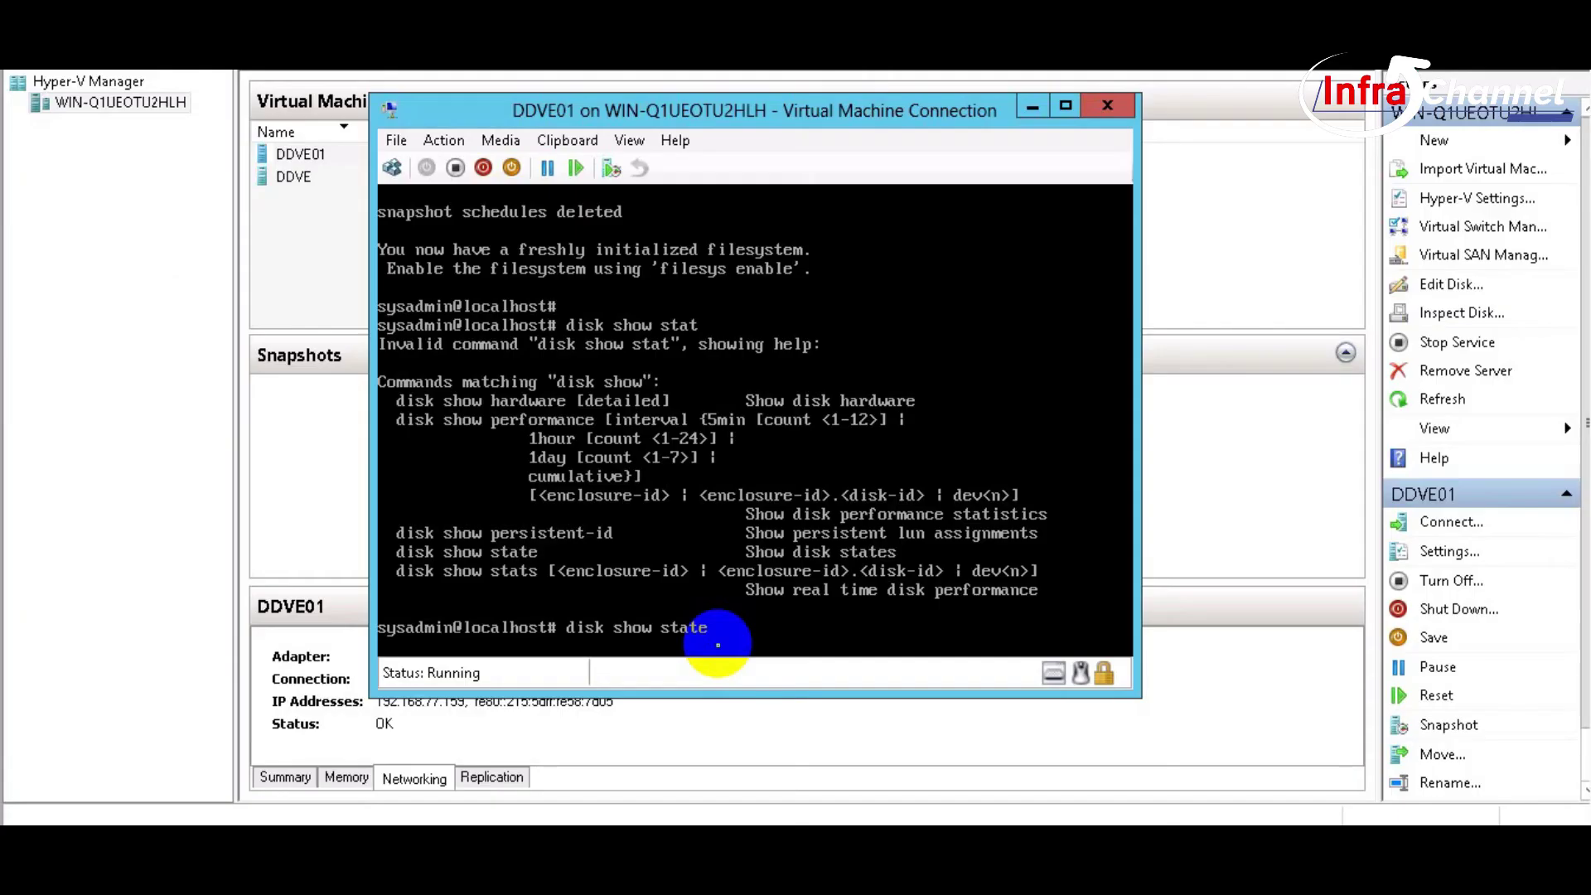
{"action": "key", "text": "Return"}
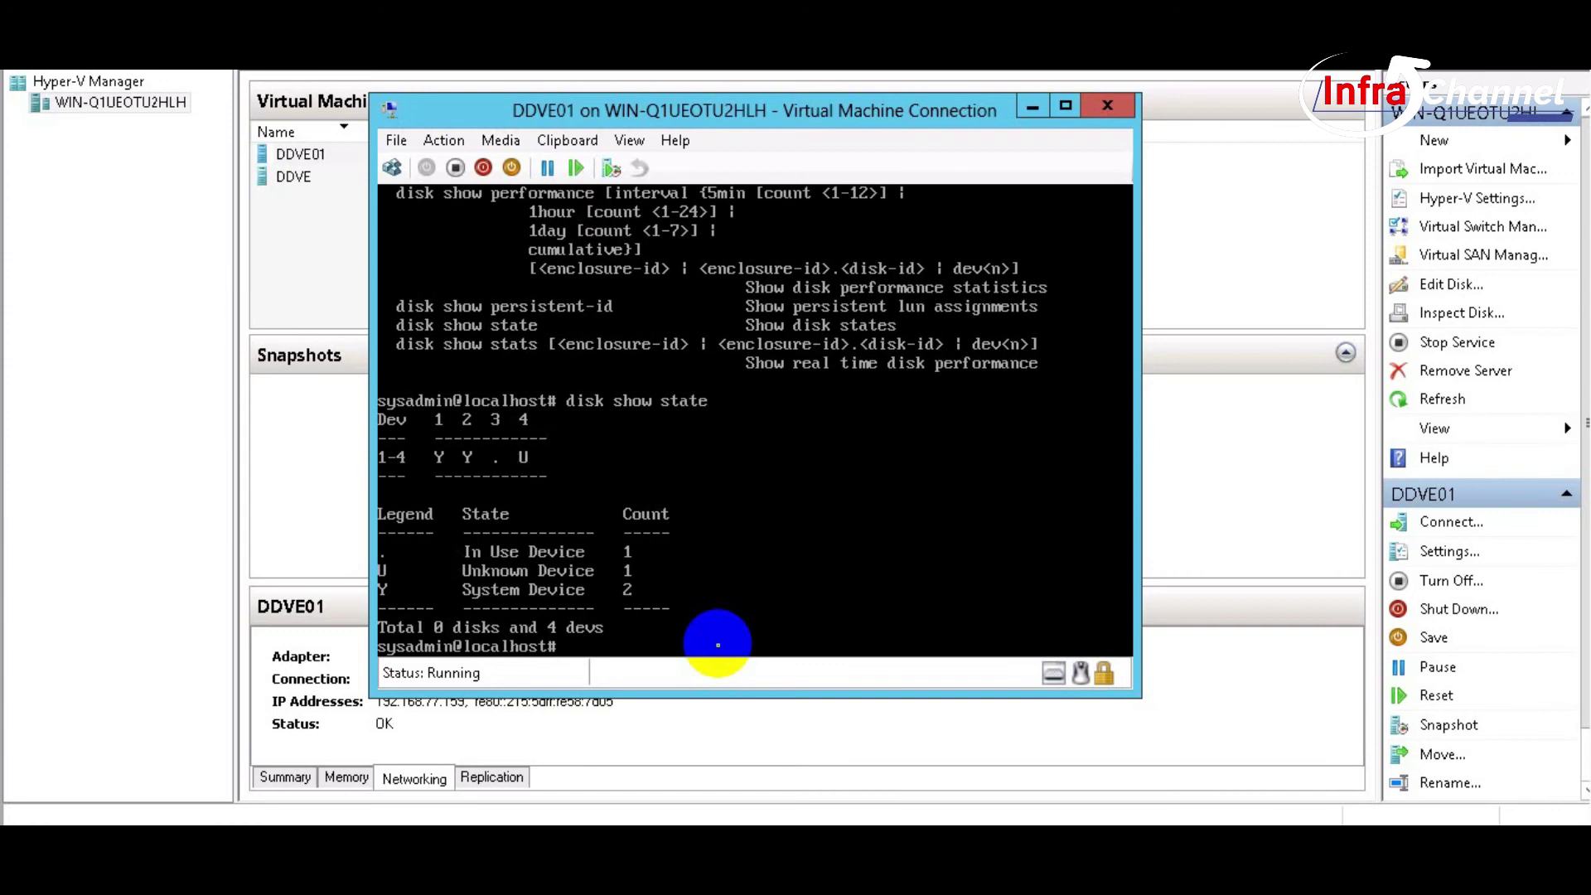
Step: Add the new device dev4 to the active tier with the command storage add dev4
{"action": "type", "text": "storage add de"}
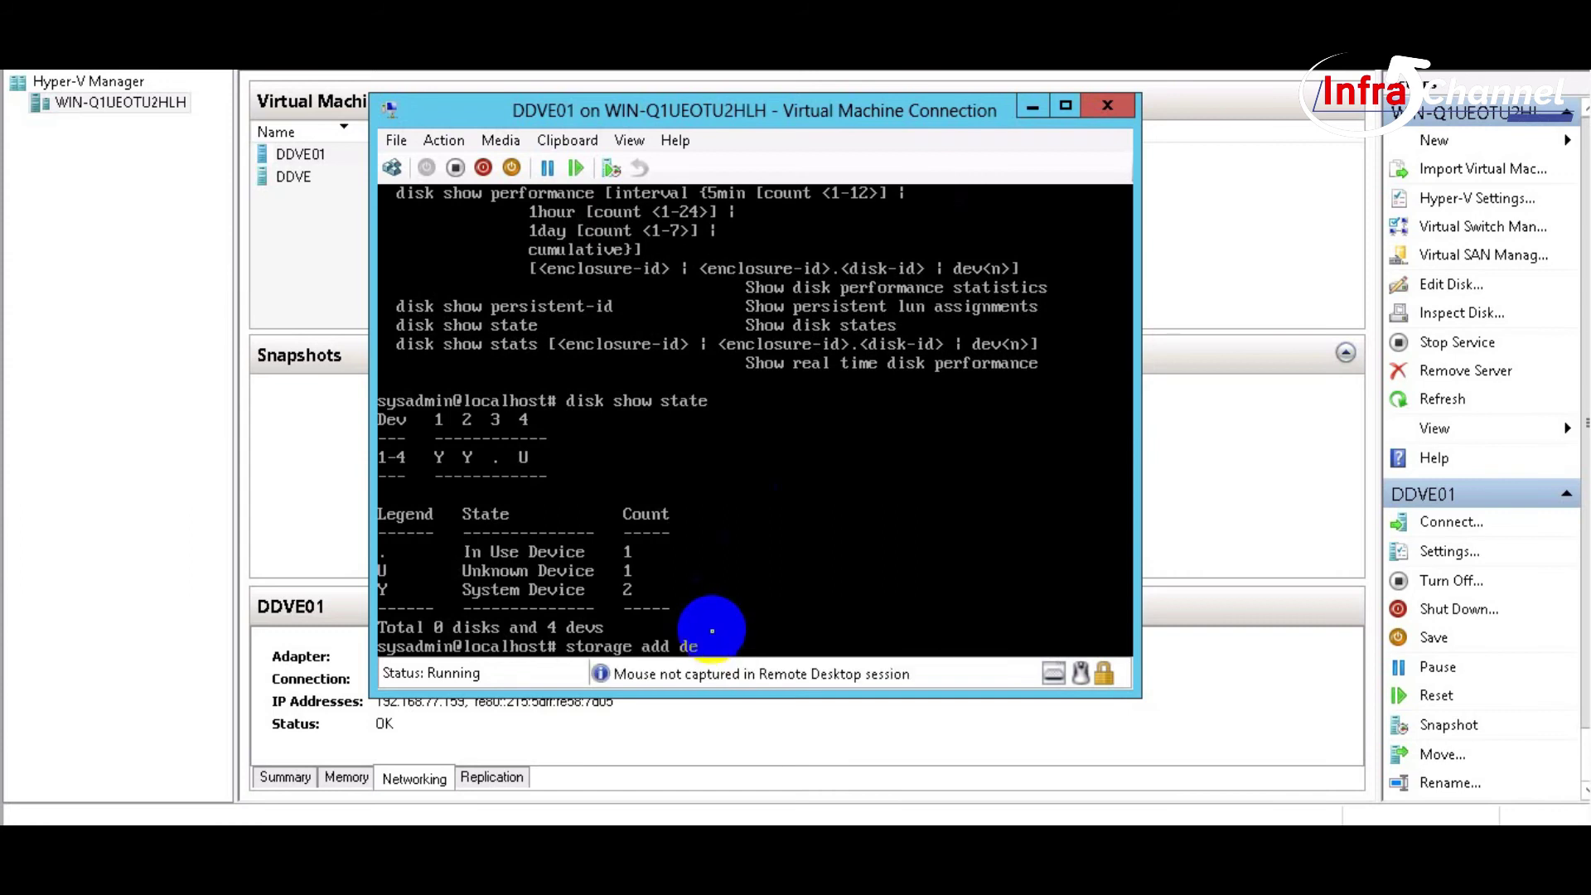
{"action": "type", "text": "v4"}
{"action": "key", "text": "Return"}
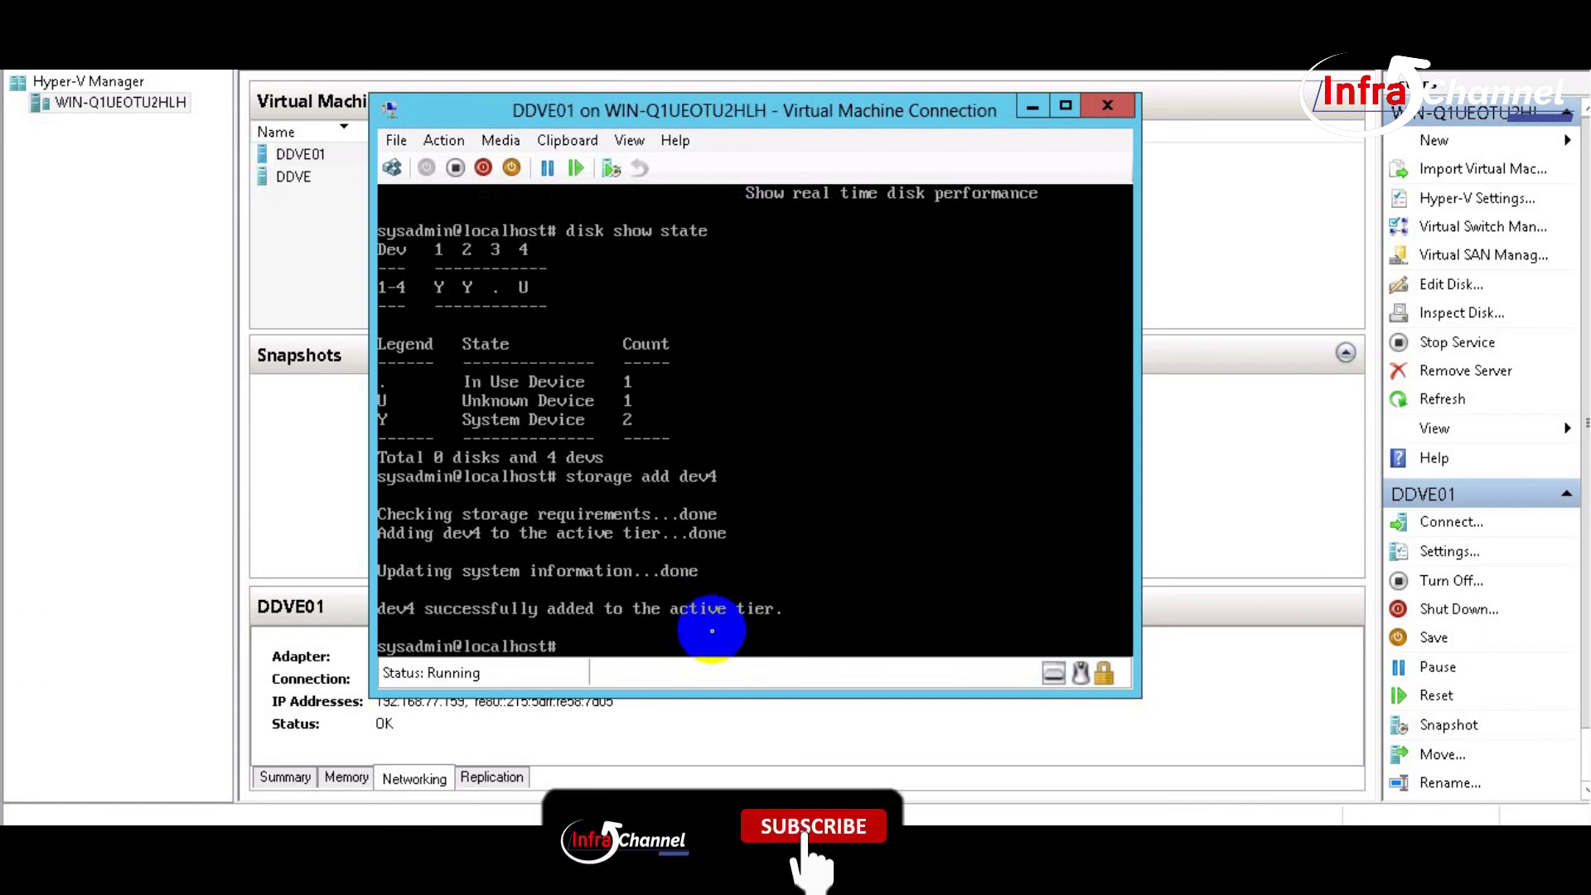
Step: Run disk show state again to check the state of dev4 after adding it to the active tier
{"action": "type", "text": "sh"}
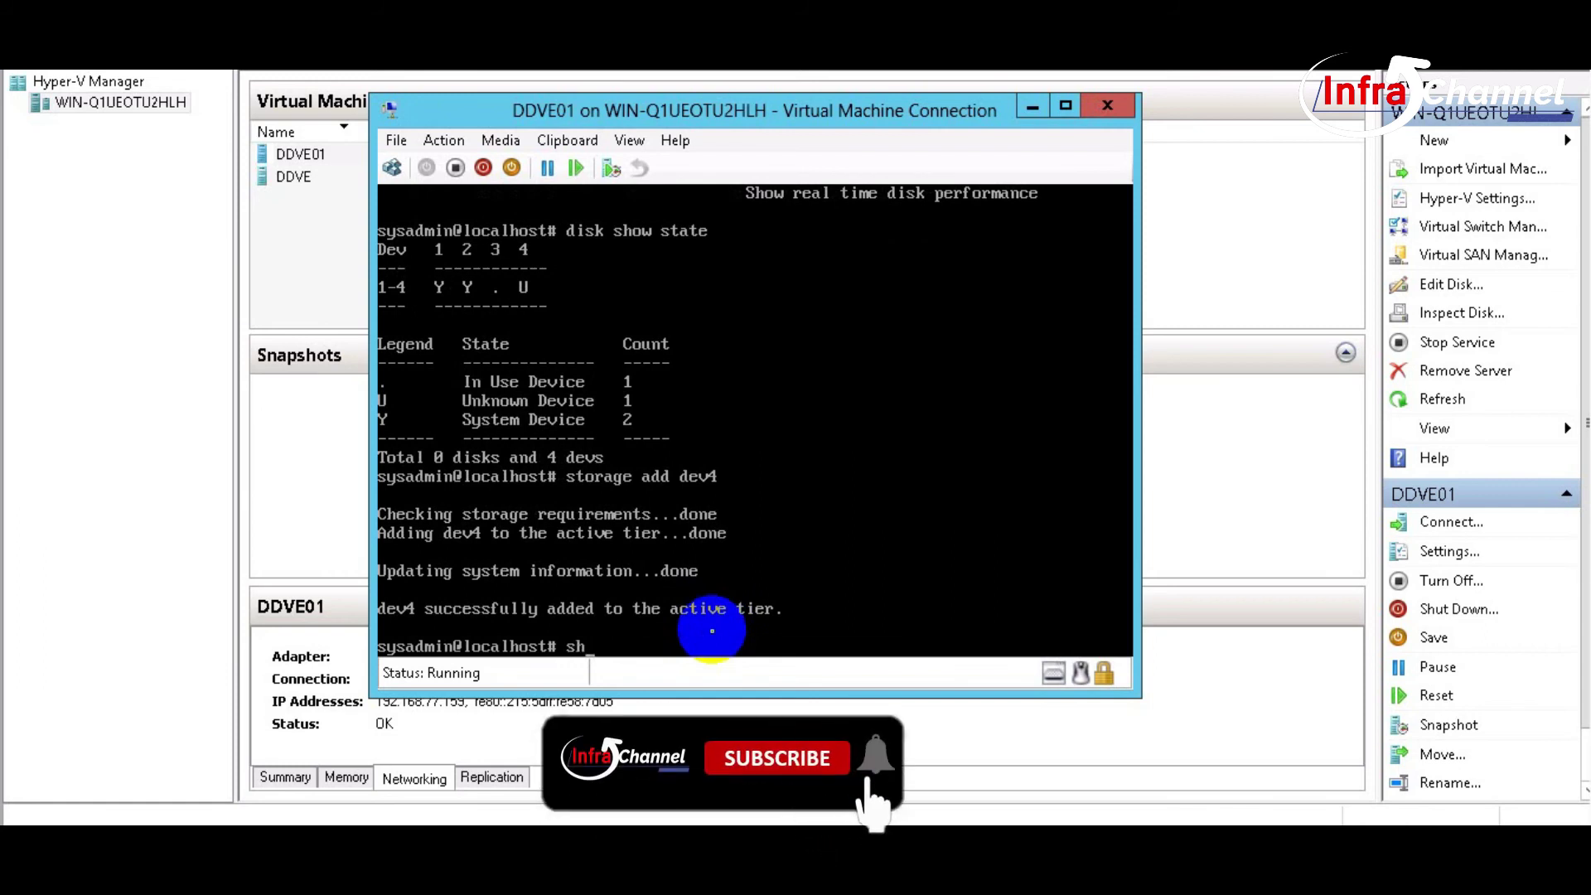
{"action": "type", "text": "o"}
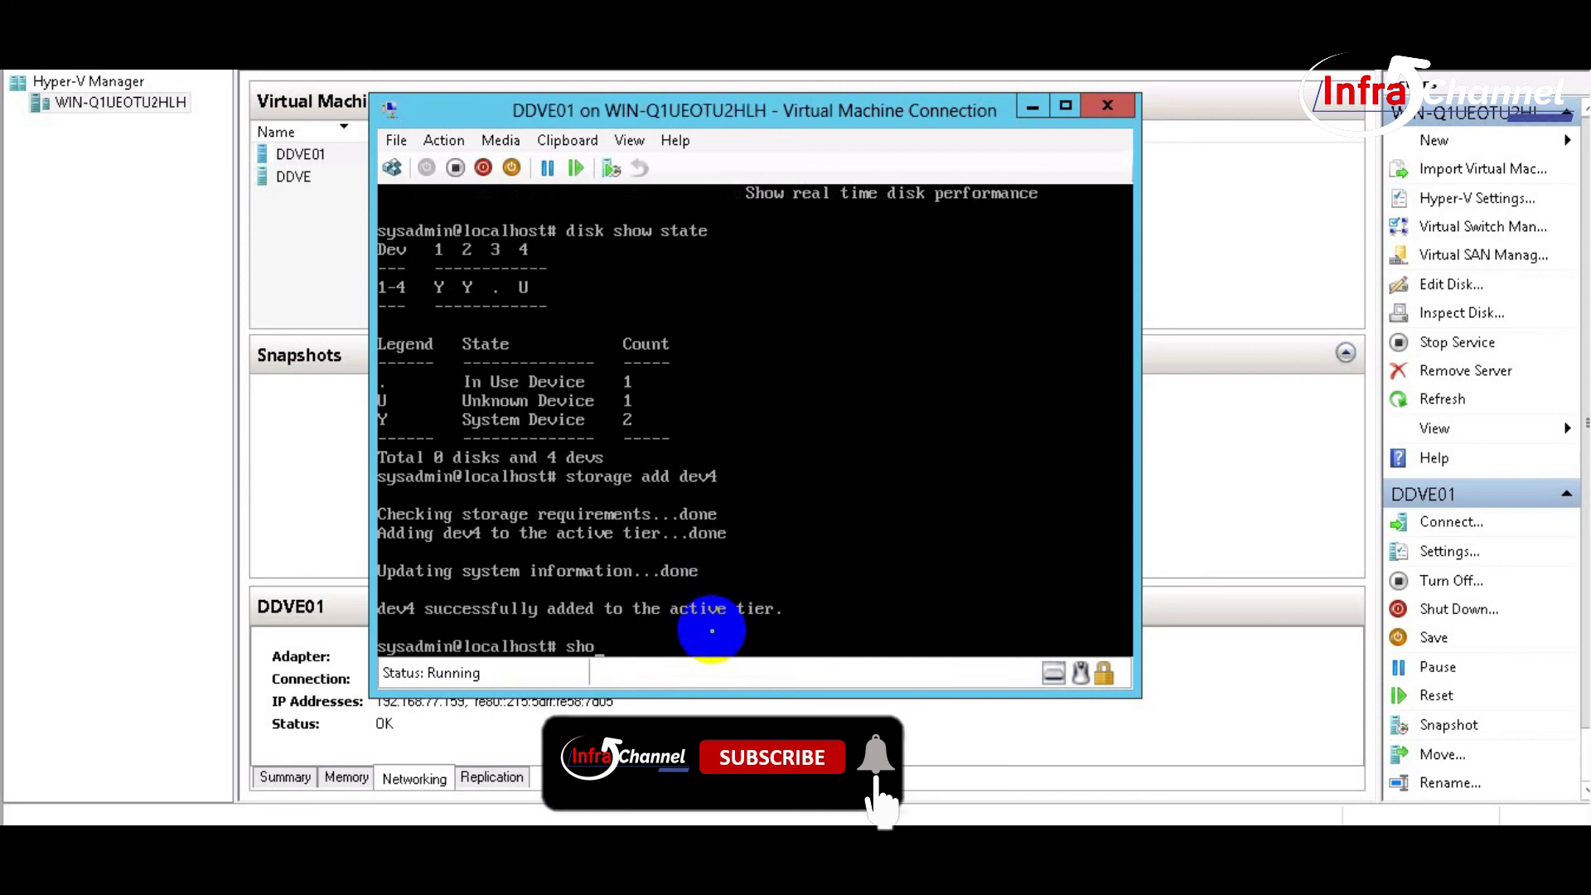
{"action": "key", "text": "BackSpace"}
{"action": "key", "text": "BackSpace"}
{"action": "key", "text": "BackSpace"}
{"action": "type", "text": "disk"}
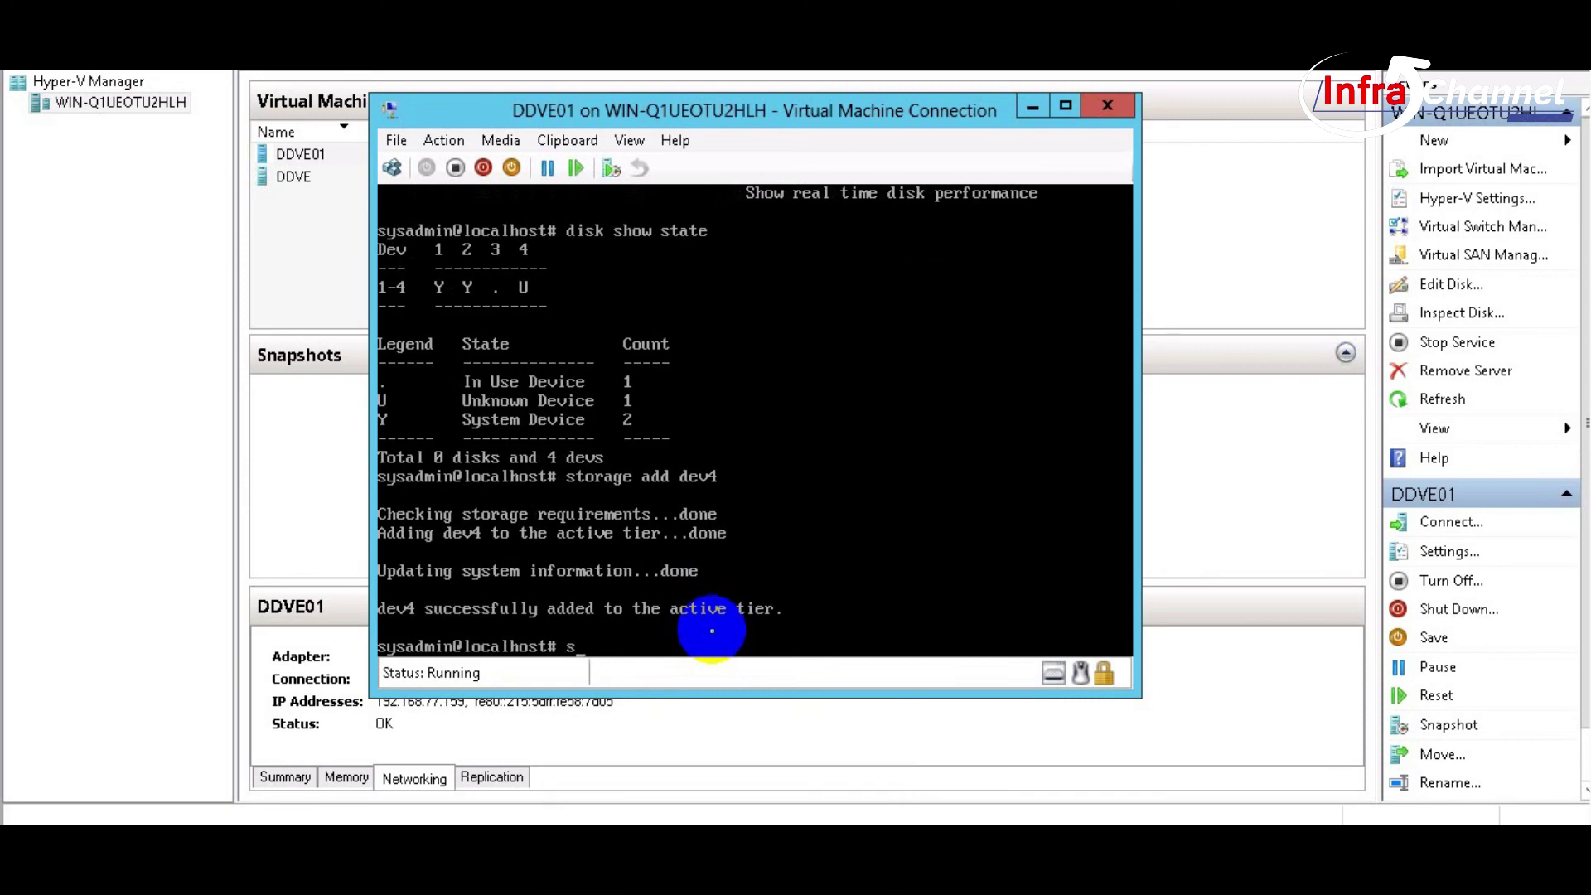
{"action": "type", "text": " show state"}
{"action": "key", "text": "Return"}
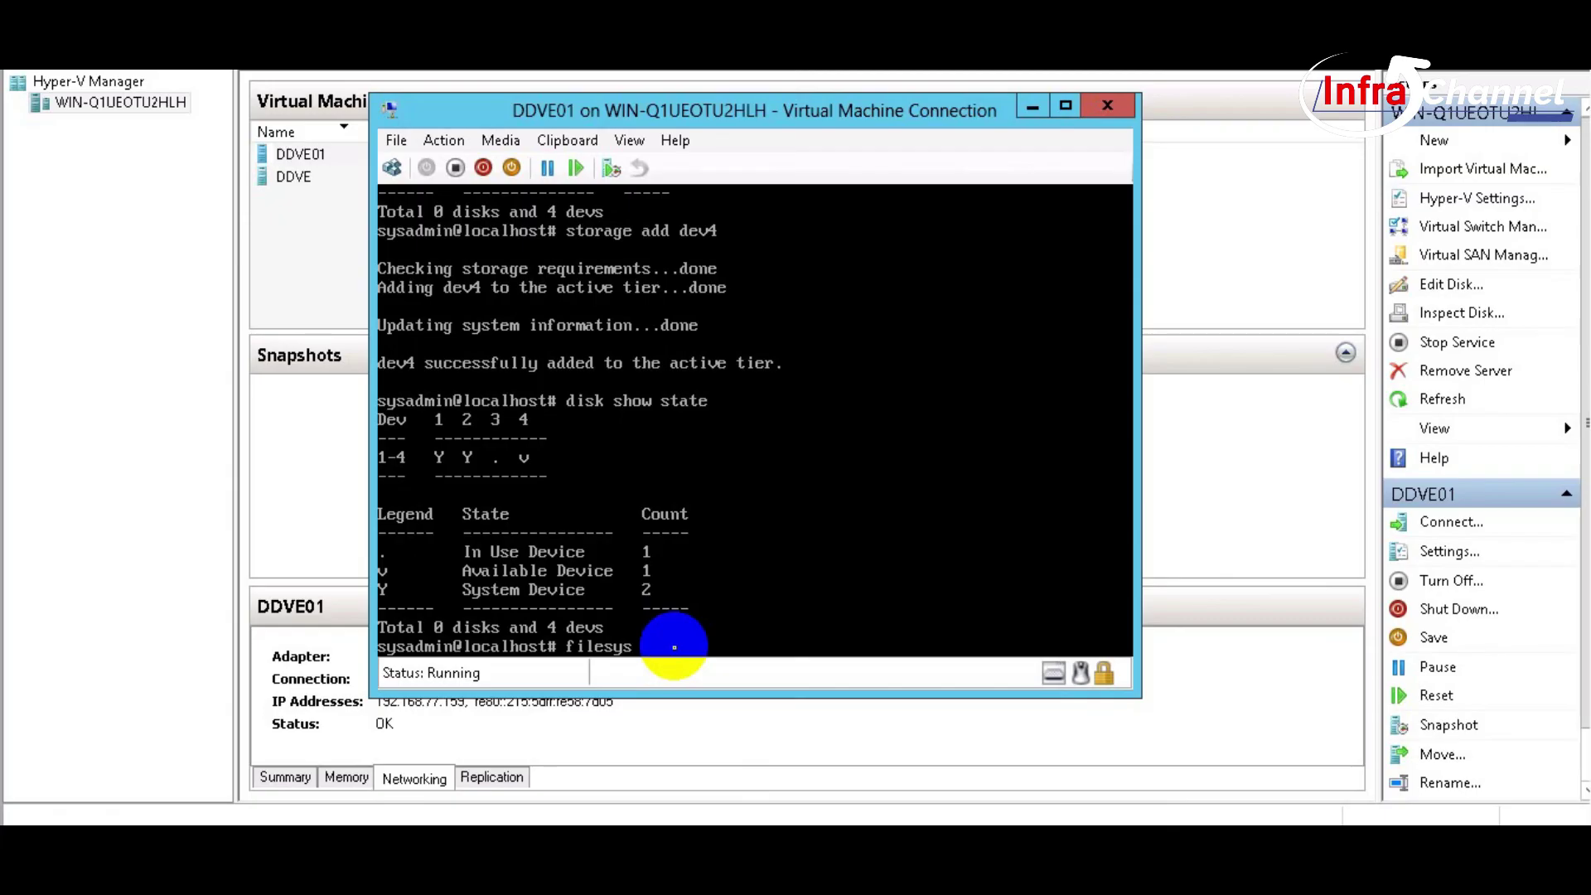
Step: Try to expand the file system with the command filesys expand, answering yes to the confirmation
{"action": "type", "text": "expand"}
{"action": "key", "text": "Return"}
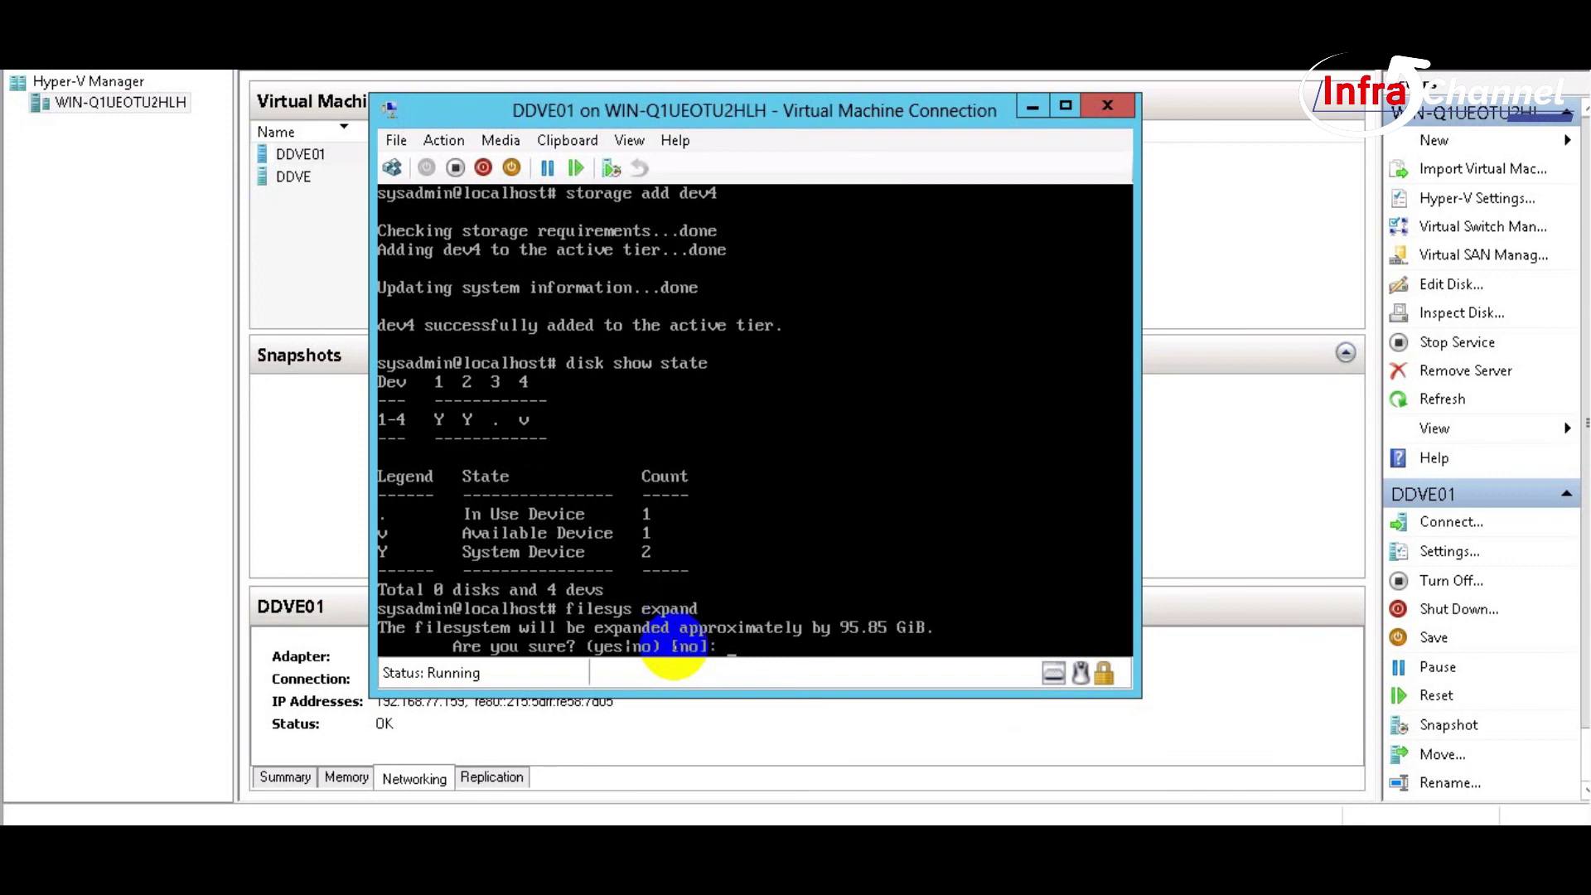
{"action": "type", "text": "yes"}
{"action": "key", "text": "Return"}
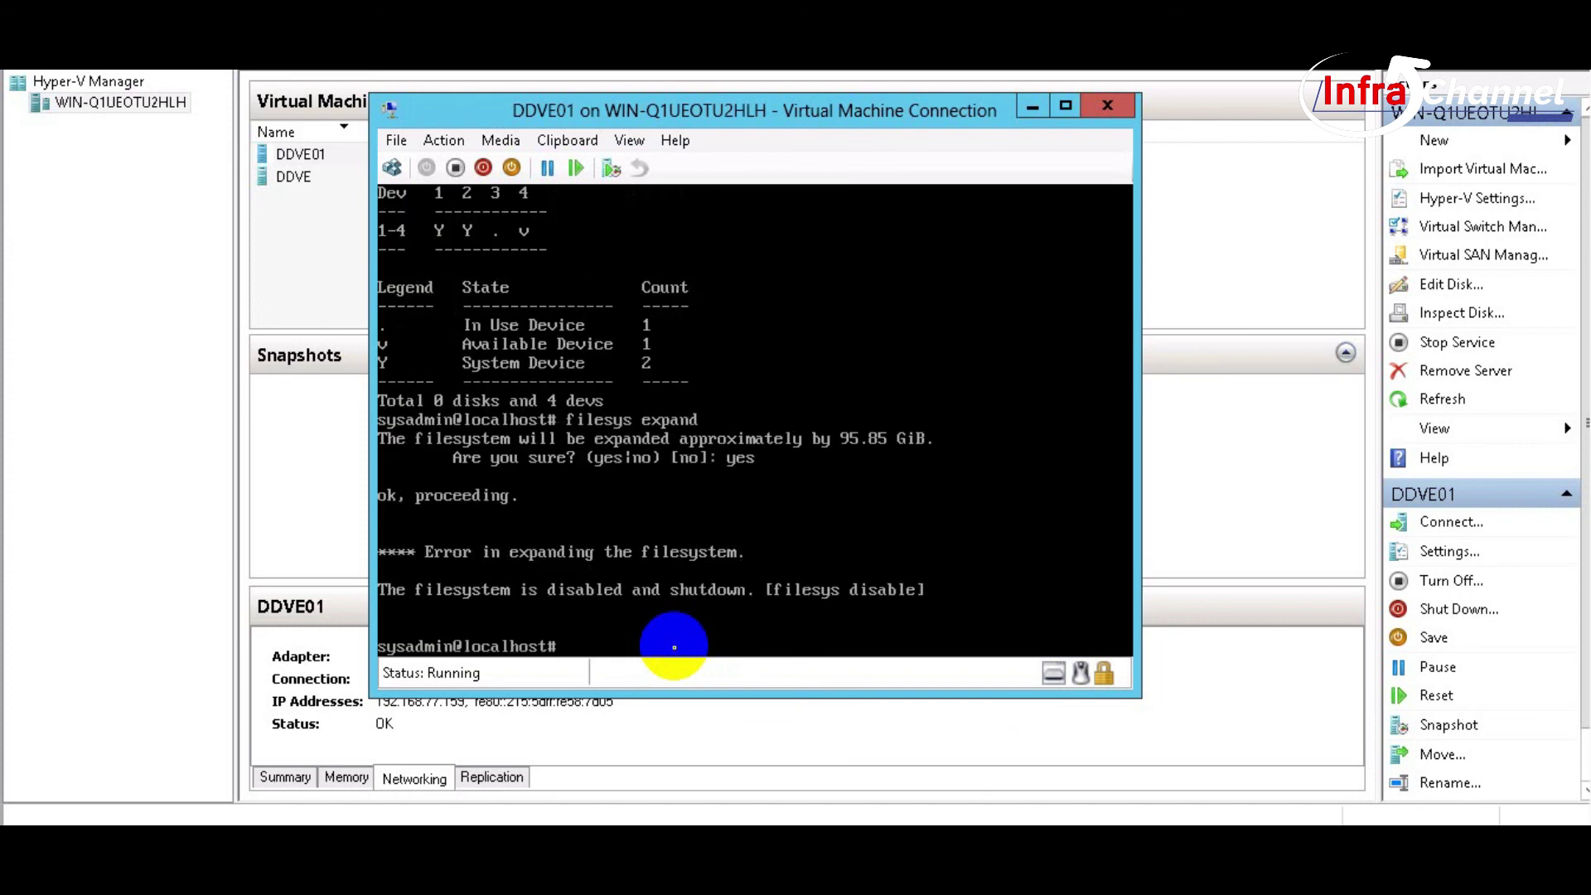
Step: Enable the file system with filesys enable and expand it with filesys expand, answering yes to the confirmation
{"action": "type", "text": "filesys enable"}
{"action": "key", "text": "Return"}
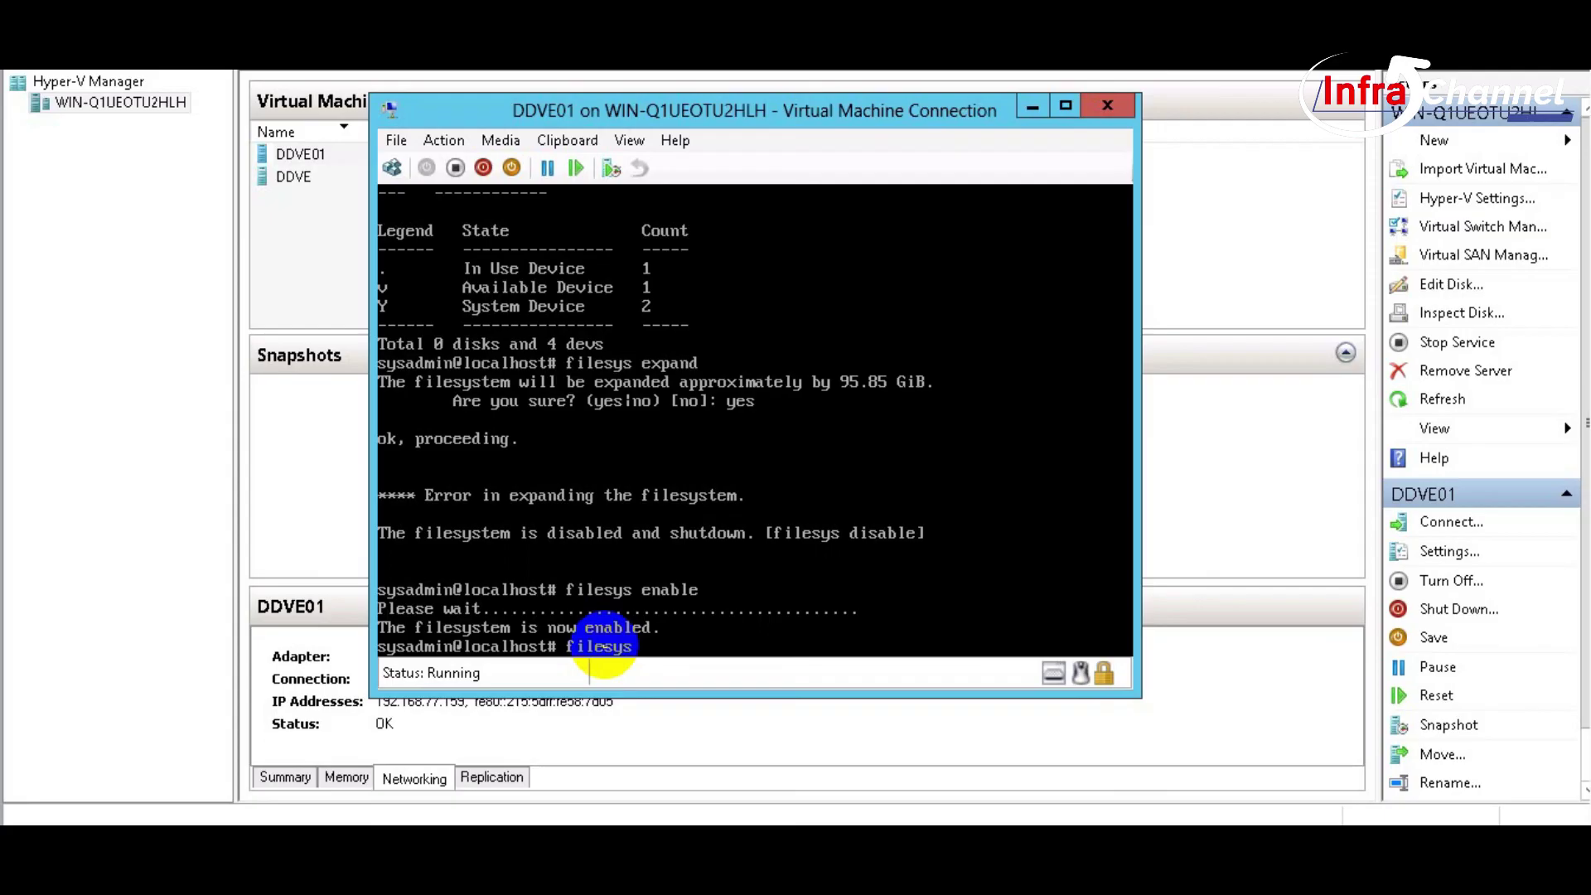
{"action": "type", "text": "expand"}
{"action": "key", "text": "Return"}
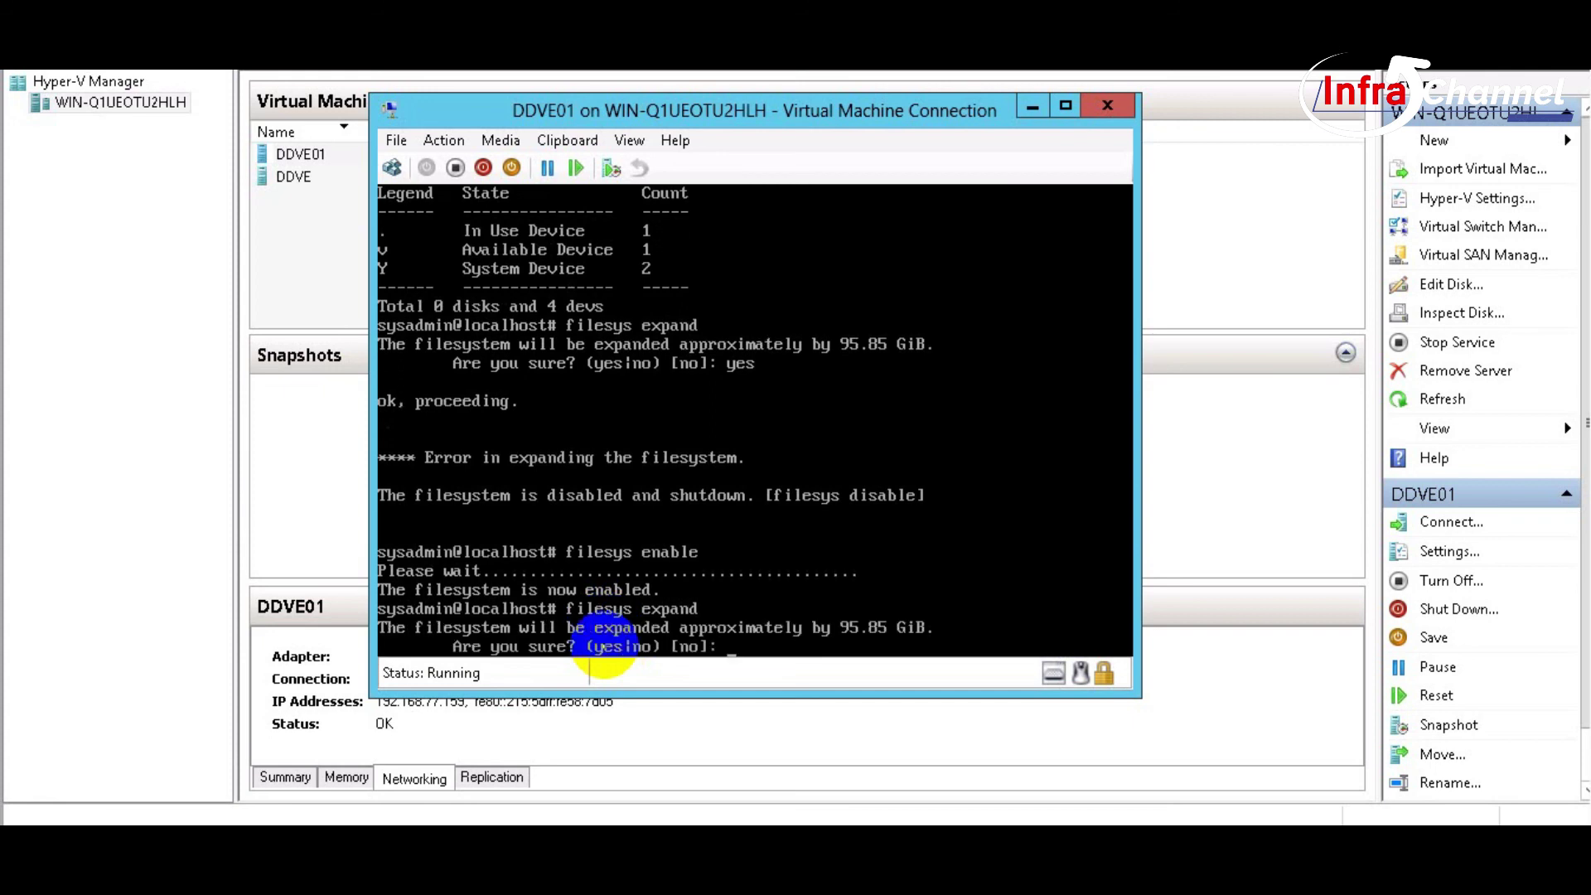
{"action": "type", "text": "yes"}
{"action": "key", "text": "Return"}
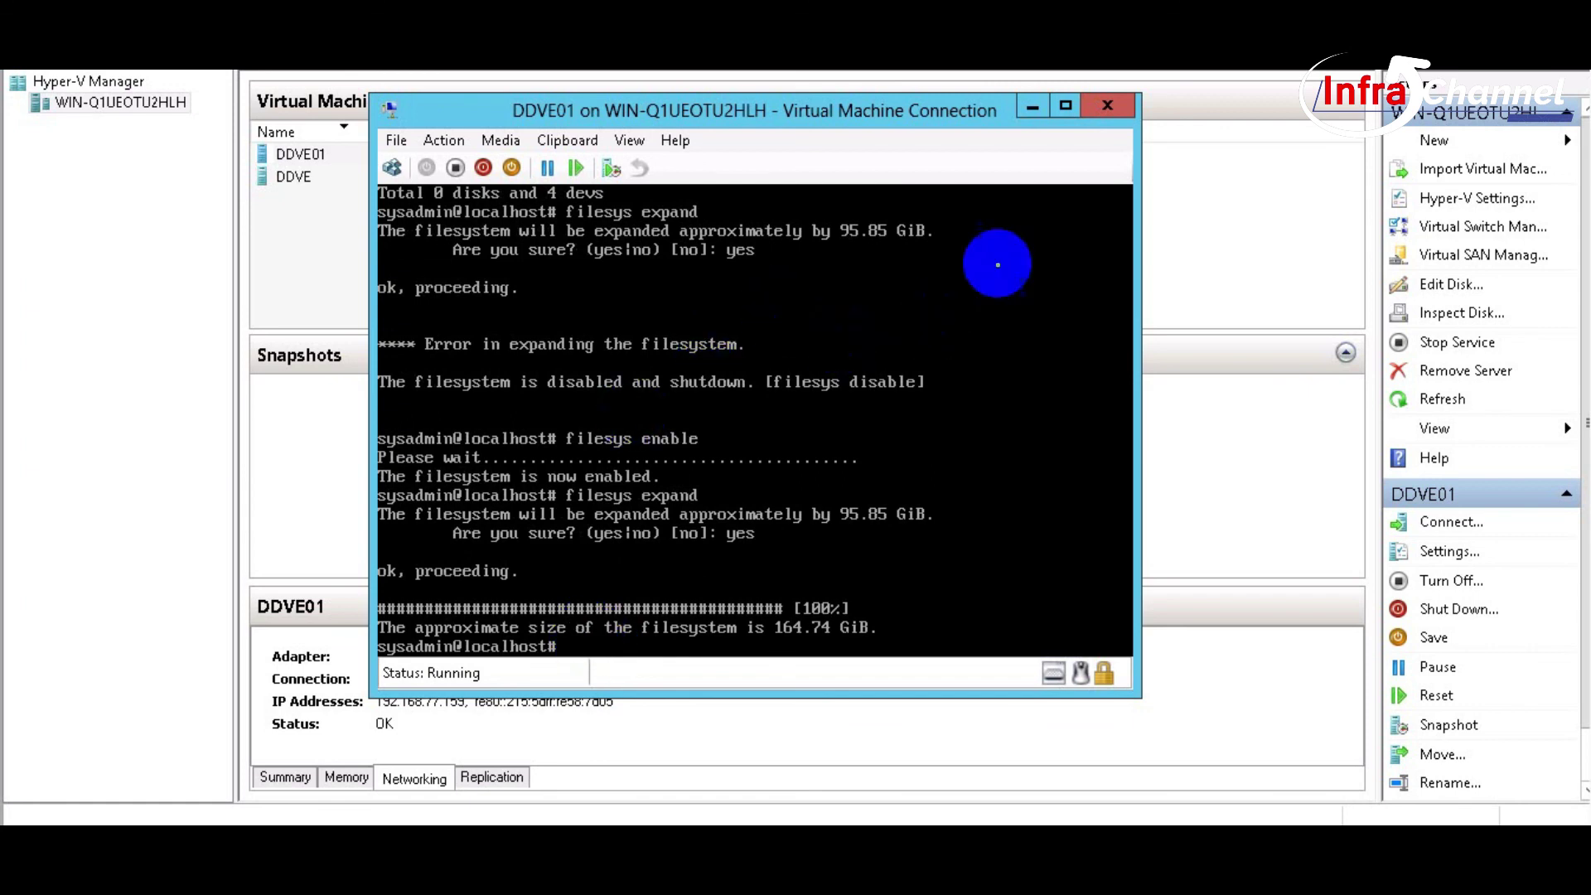
Step: Switch to Data Domain System Manager, check the file system capacity on the dashboard and open the list of storage devices
{"action": "left_click", "coordinate": [1031, 107]}
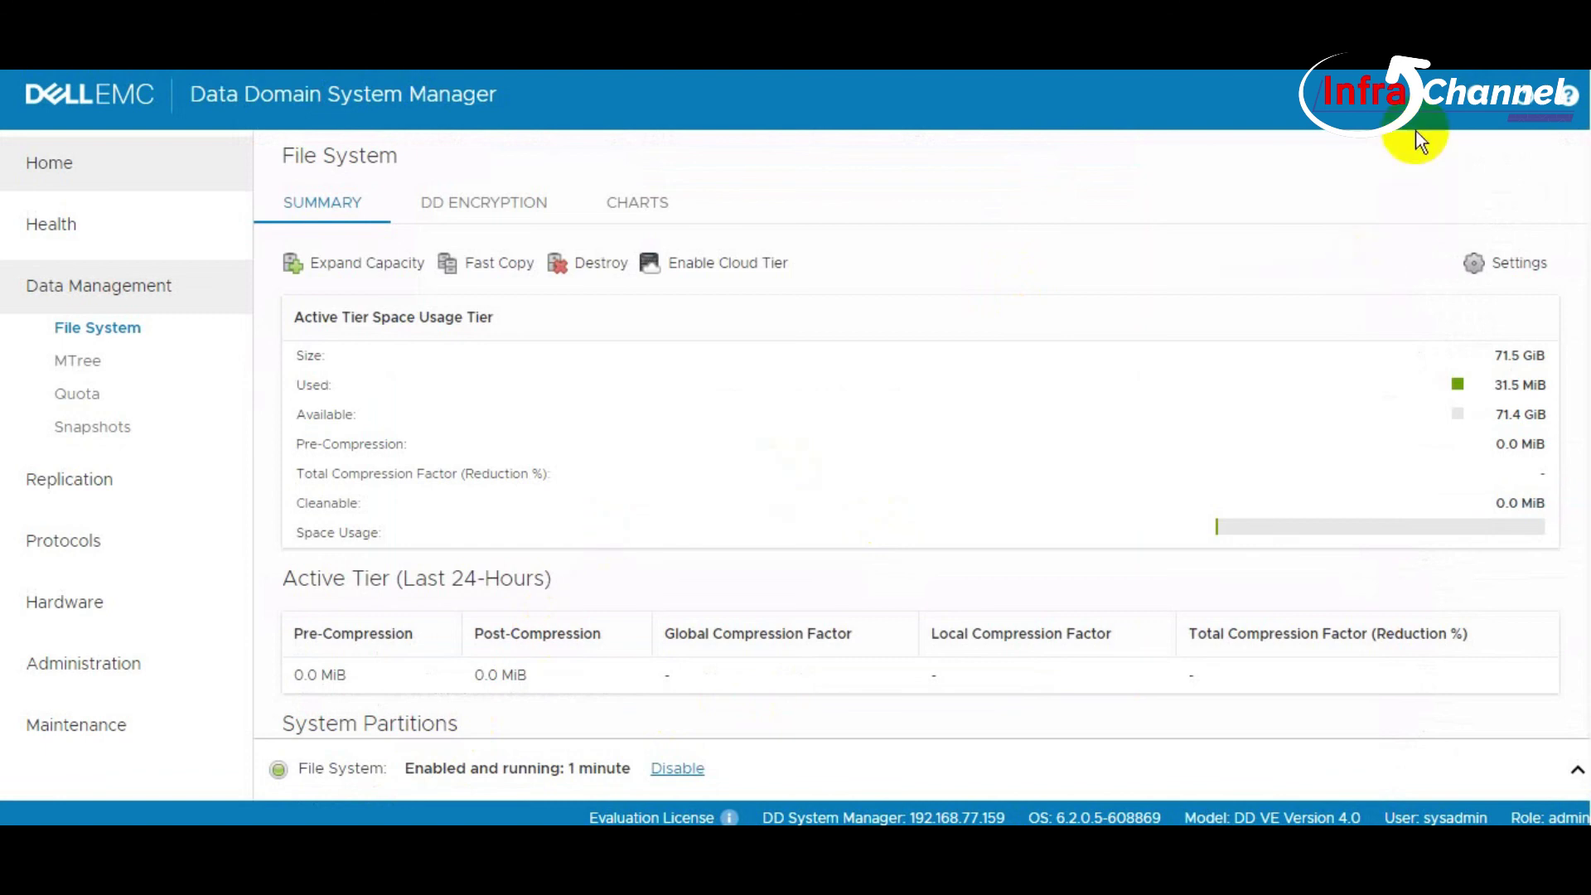
{"action": "left_click", "coordinate": [1473, 112]}
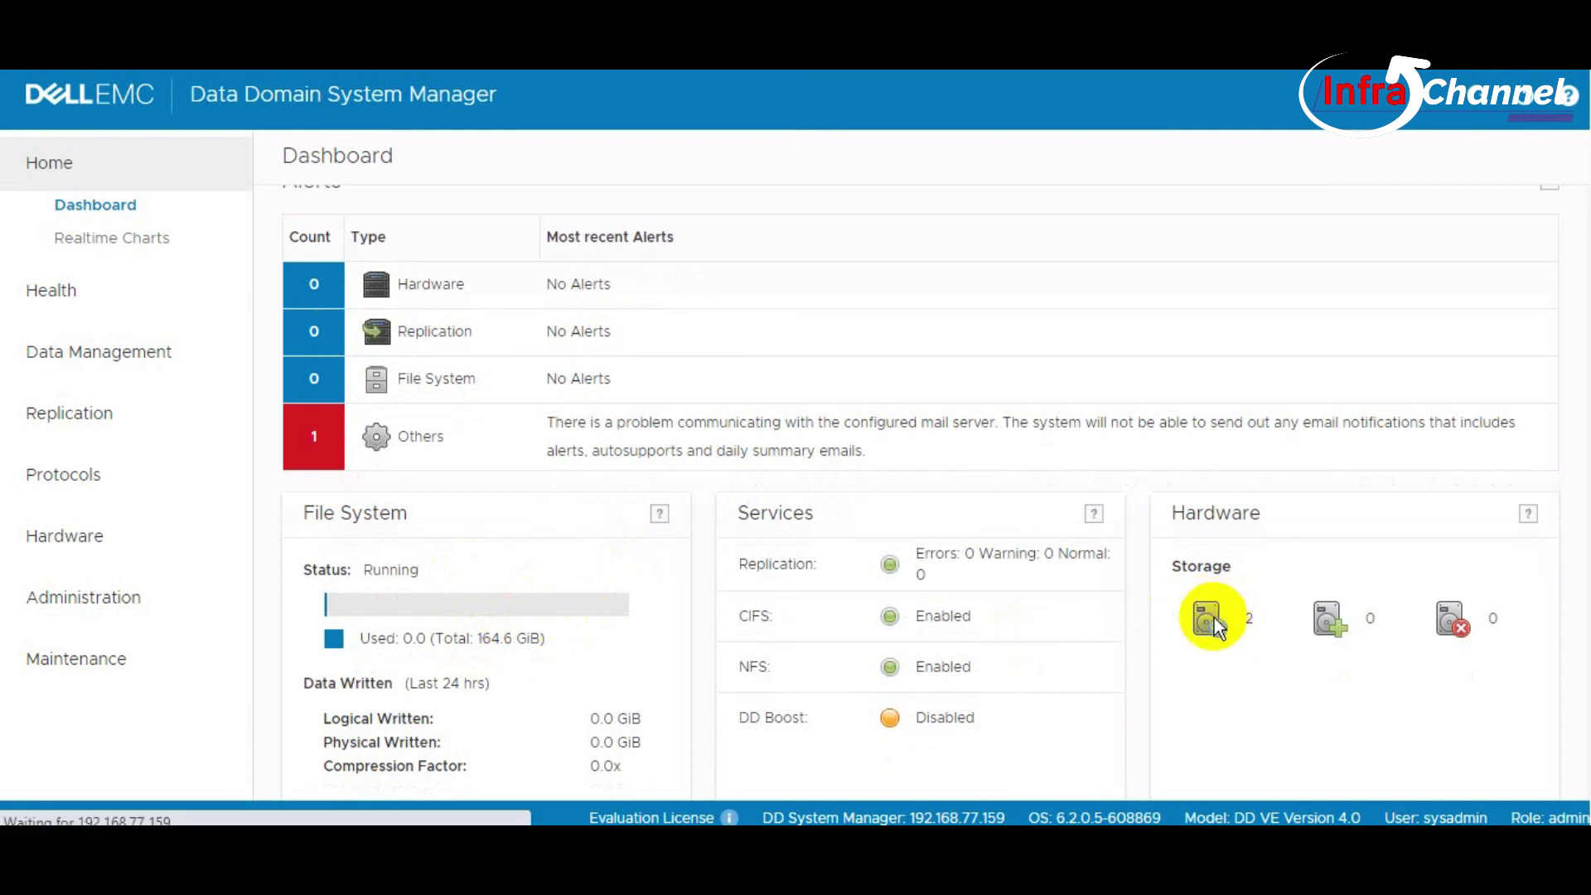
{"action": "left_click", "coordinate": [1210, 618]}
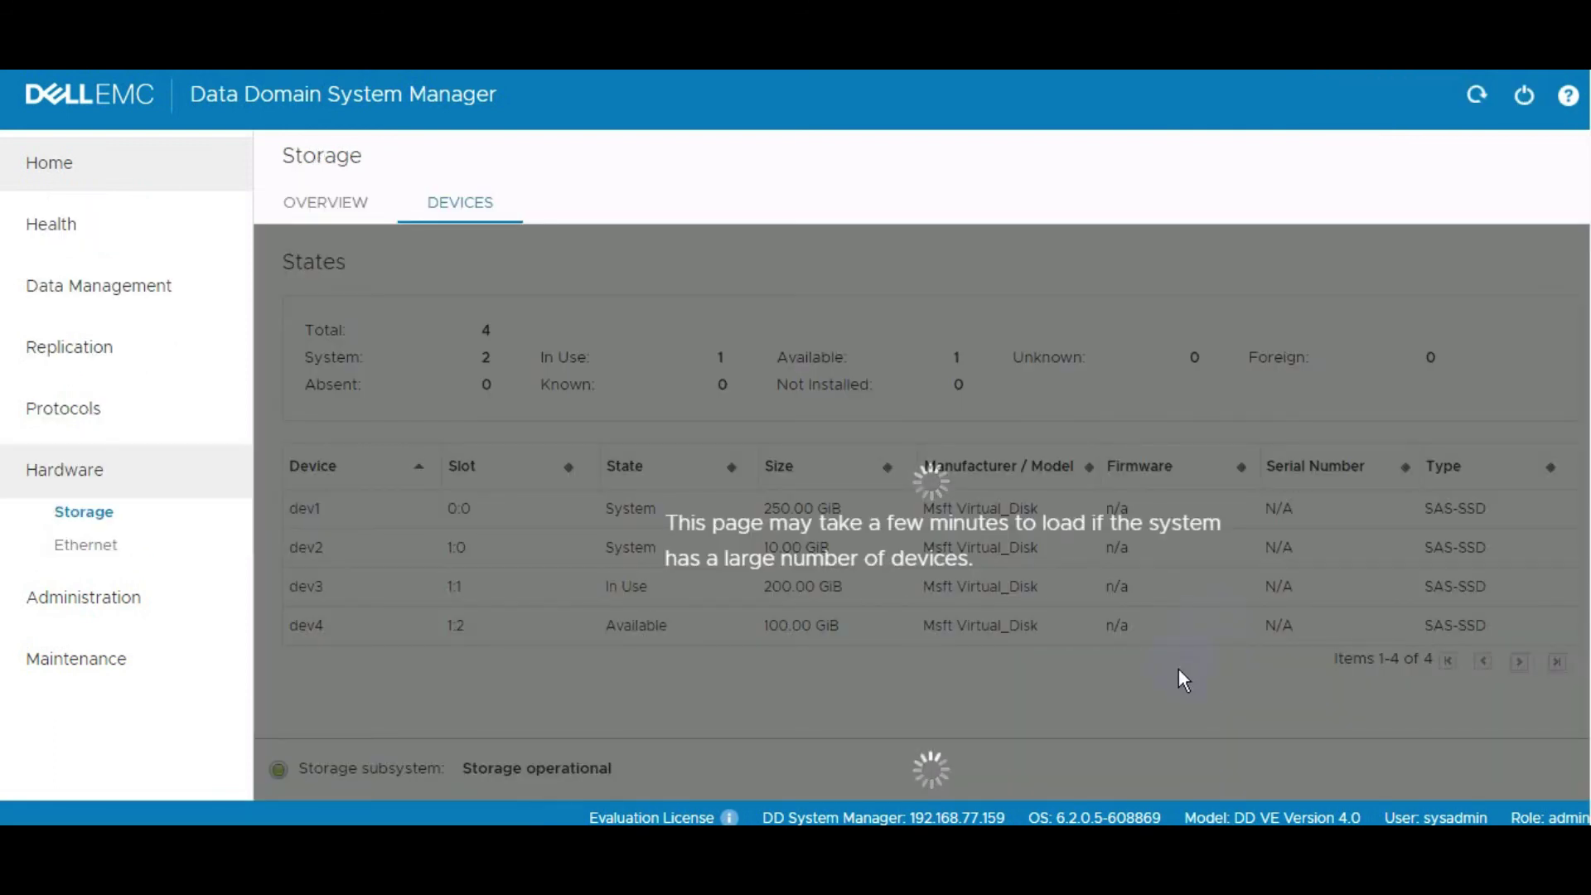